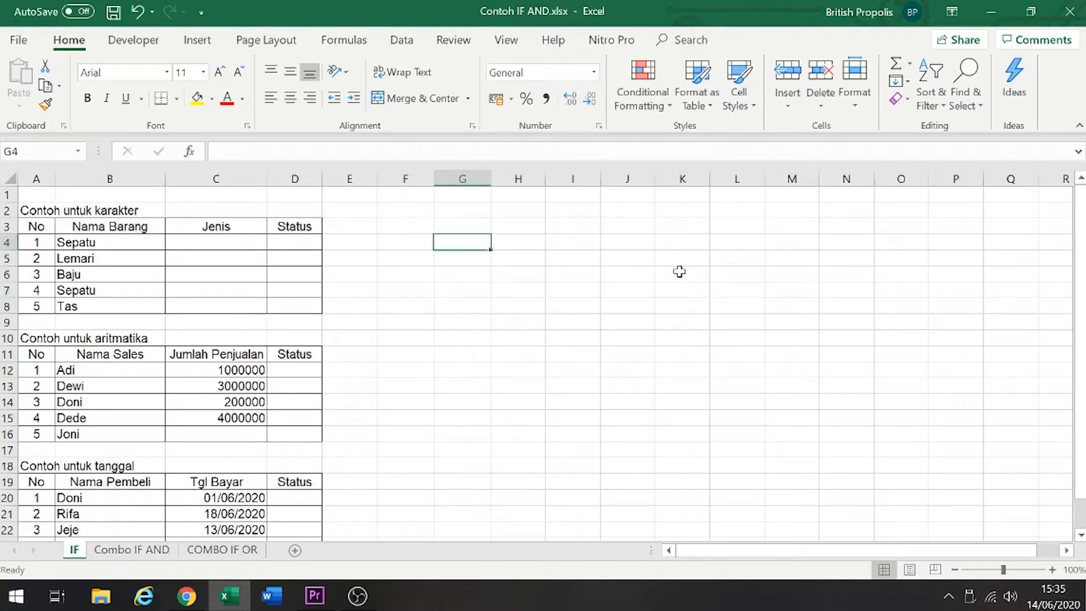
Look over the three example tables for characters, arithmetic and dates on the IF sheet
{"action": "key", "text": "Left"}
{"action": "key", "text": "Left"}
{"action": "key", "text": "Left"}
{"action": "key", "text": "Left"}
{"action": "key", "text": "Left"}
{"action": "key", "text": "Left"}
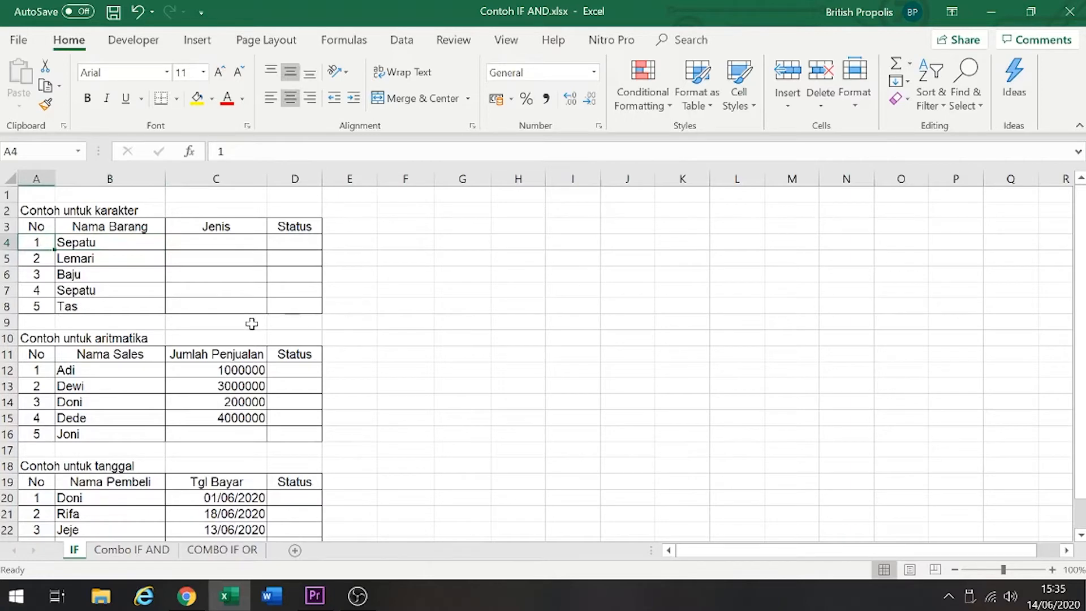
{"action": "scroll", "coordinate": [251, 326], "scroll_direction": "down", "scroll_amount": 2}
{"action": "scroll", "coordinate": [169, 327], "scroll_direction": "up", "scroll_amount": 2}
{"action": "left_click", "coordinate": [30, 212]}
{"action": "scroll", "coordinate": [84, 365], "scroll_direction": "down", "scroll_amount": 1}
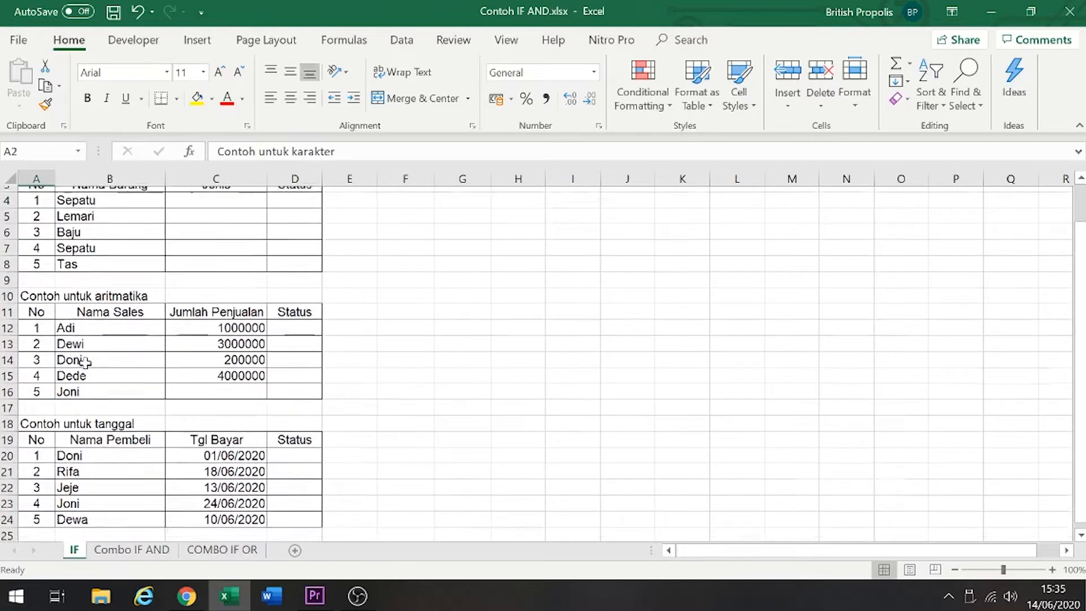
{"action": "left_click", "coordinate": [40, 292]}
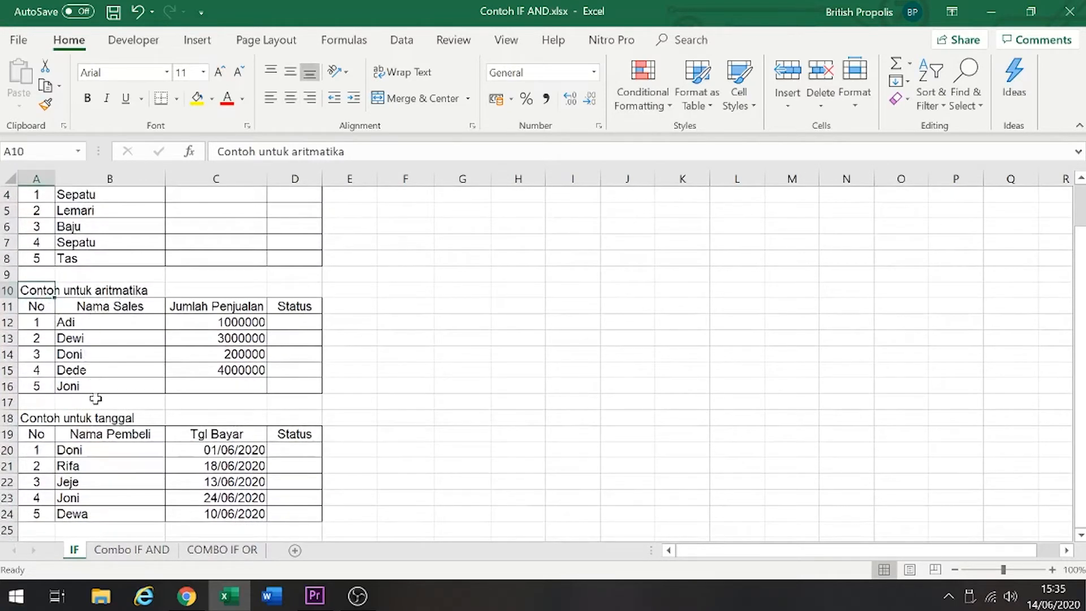
{"action": "scroll", "coordinate": [96, 399], "scroll_direction": "down", "scroll_amount": 2}
{"action": "scroll", "coordinate": [145, 368], "scroll_direction": "up", "scroll_amount": 3}
{"action": "left_click", "coordinate": [216, 277]}
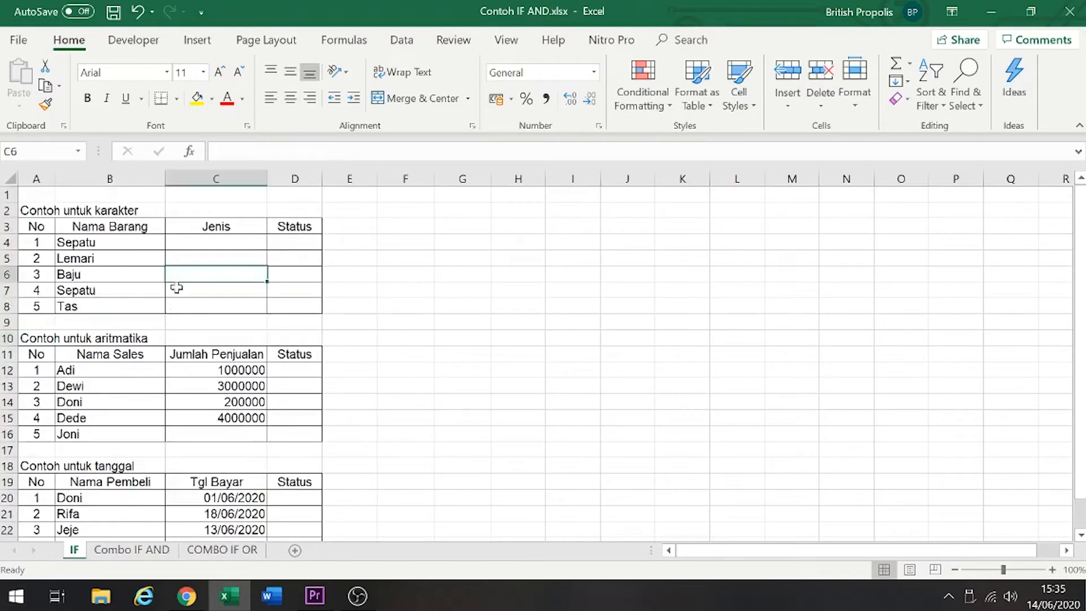
Examine the Nama Barang, Jenis and Status columns of the character example table
{"action": "left_click", "coordinate": [33, 212]}
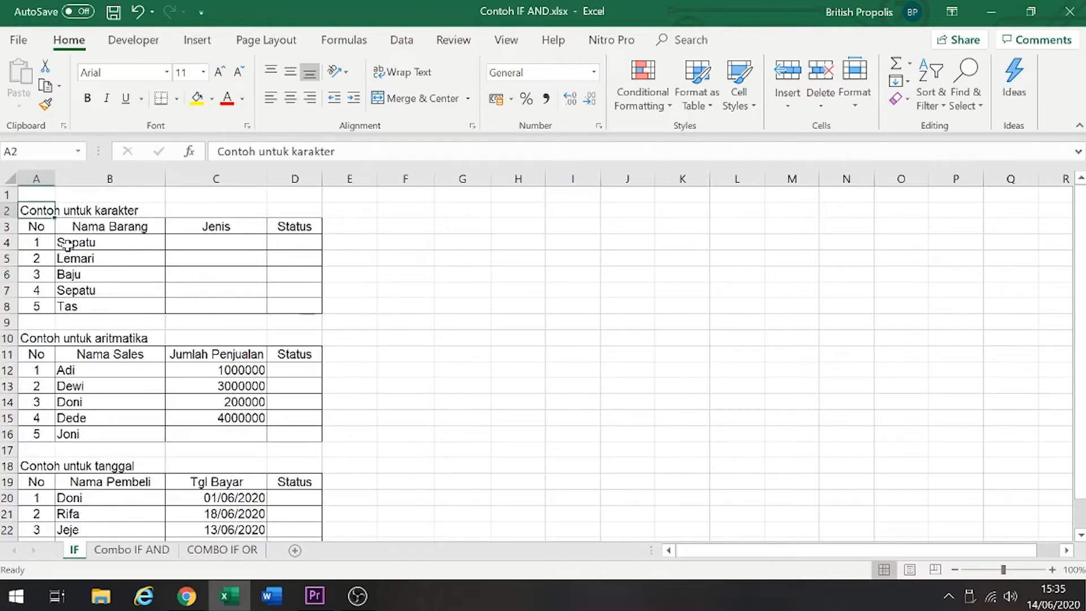
{"action": "left_click", "coordinate": [113, 272]}
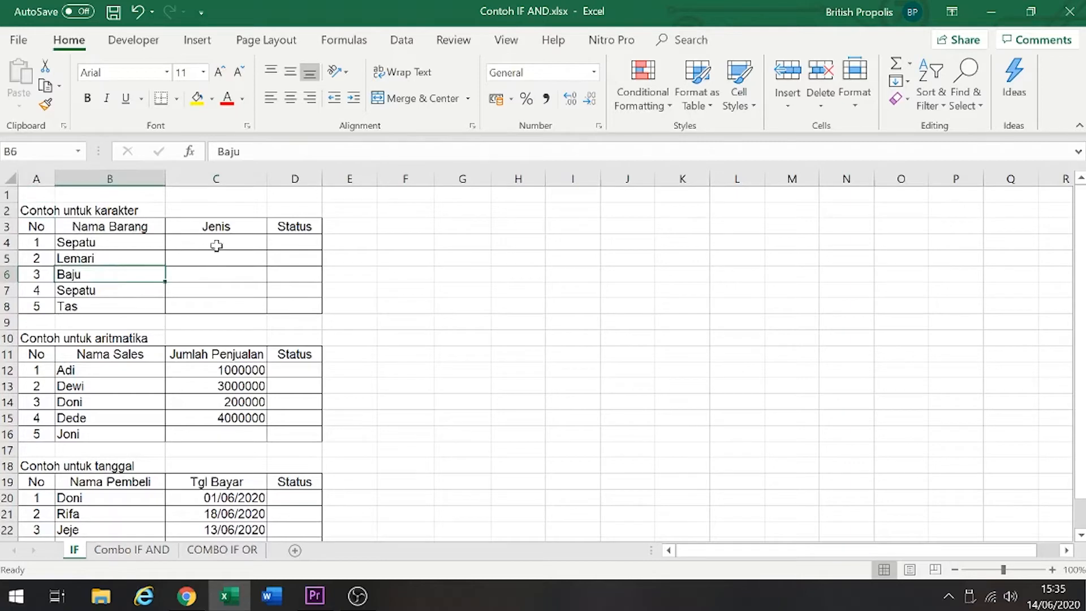
{"action": "left_click", "coordinate": [216, 246]}
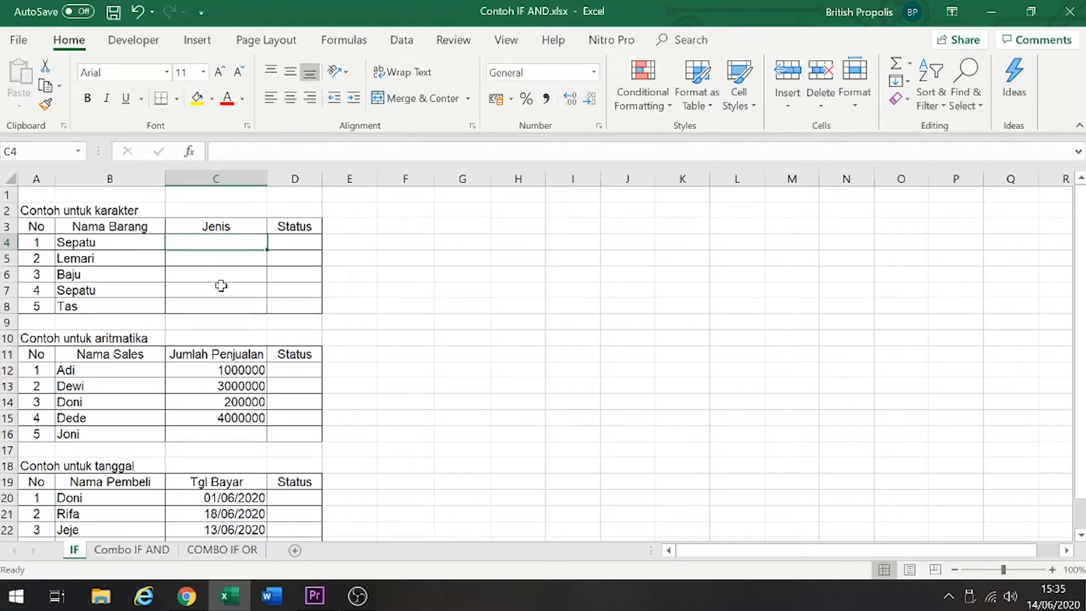
{"action": "left_click", "coordinate": [114, 242]}
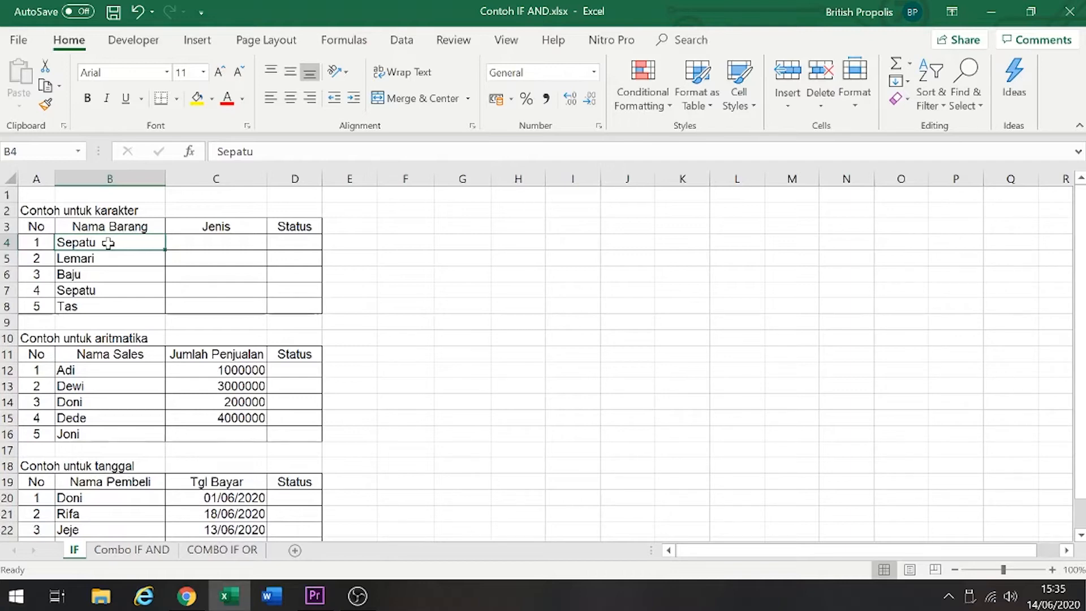
{"action": "key", "text": "Right"}
{"action": "key", "text": "Right"}
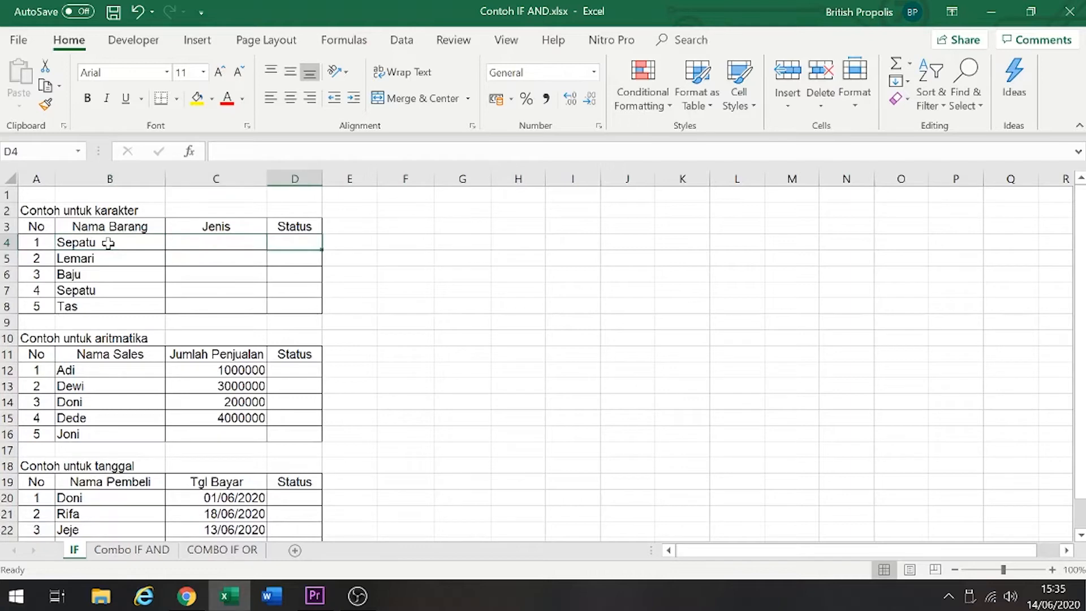
{"action": "key", "text": "Left"}
{"action": "key", "text": "Left"}
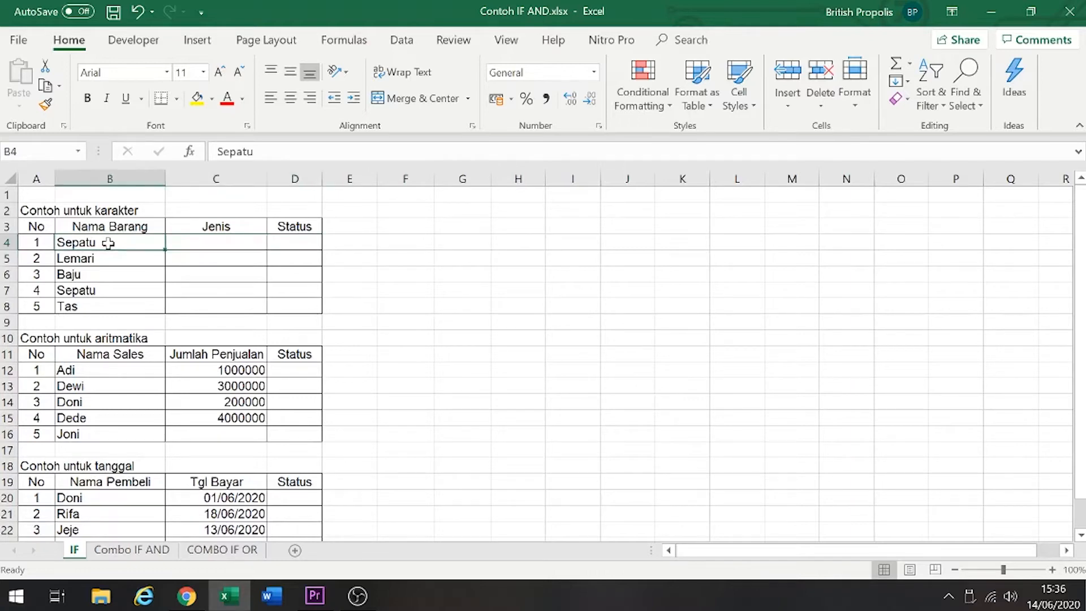
Enter Sepatu in C4 and Lainnya in C5 and C6 as manual Jenis values
{"action": "key", "text": "Right"}
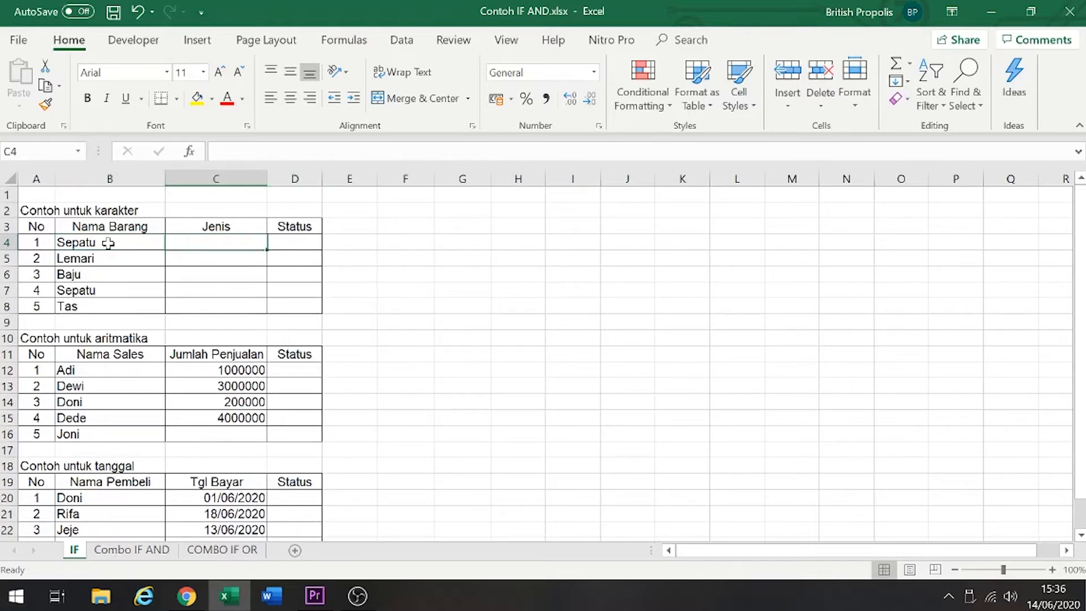
{"action": "type", "text": "Se"}
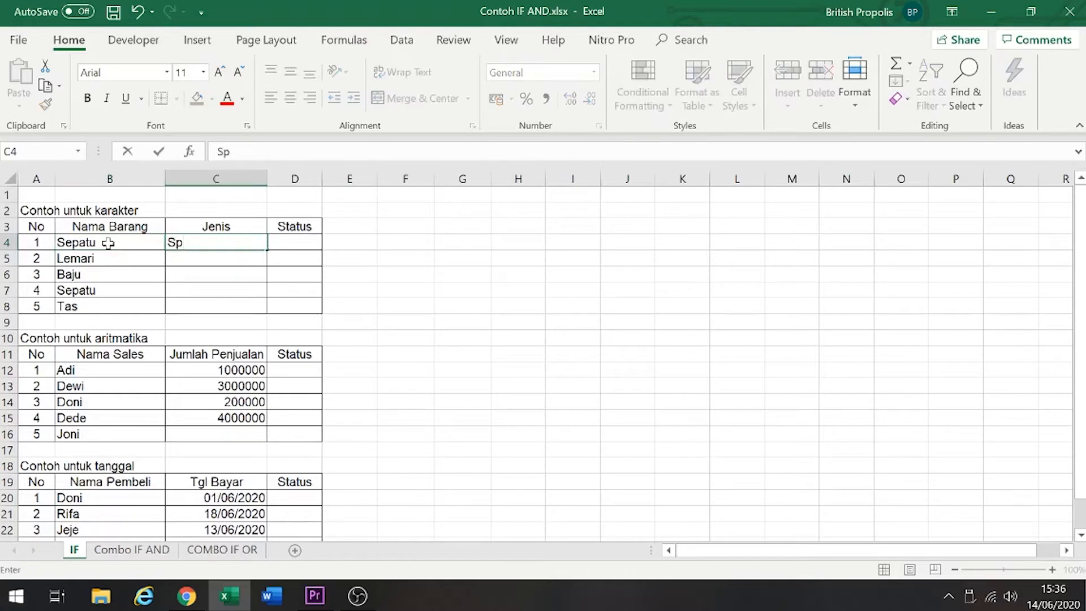
{"action": "type", "text": "patu"}
{"action": "key", "text": "Return"}
{"action": "key", "text": "Left"}
{"action": "key", "text": "Right"}
{"action": "type", "text": "Lainnya"}
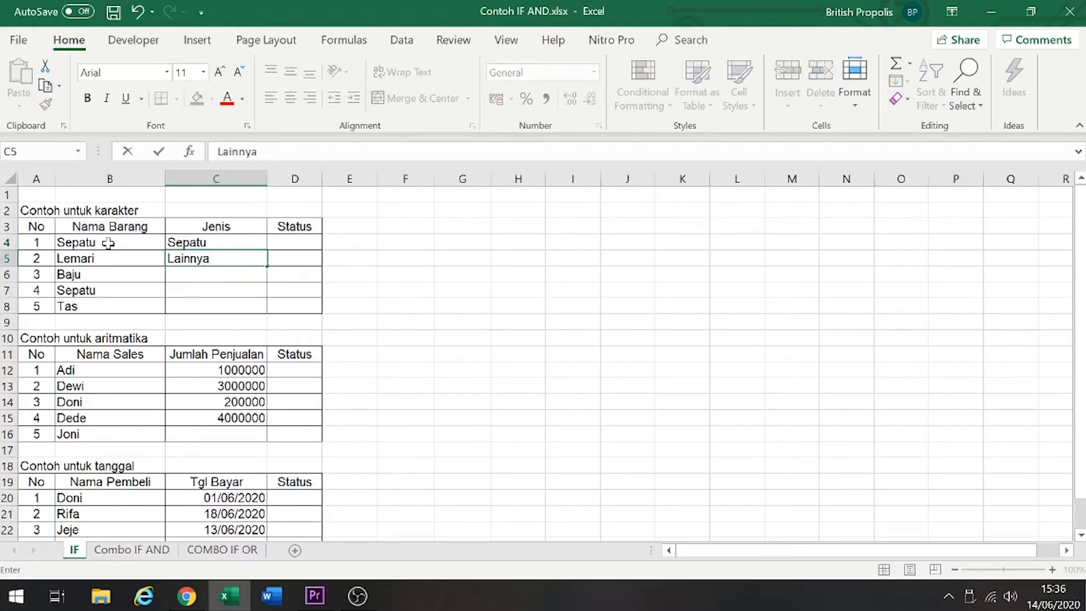
{"action": "key", "text": "Return"}
{"action": "type", "text": "Lainnya"}
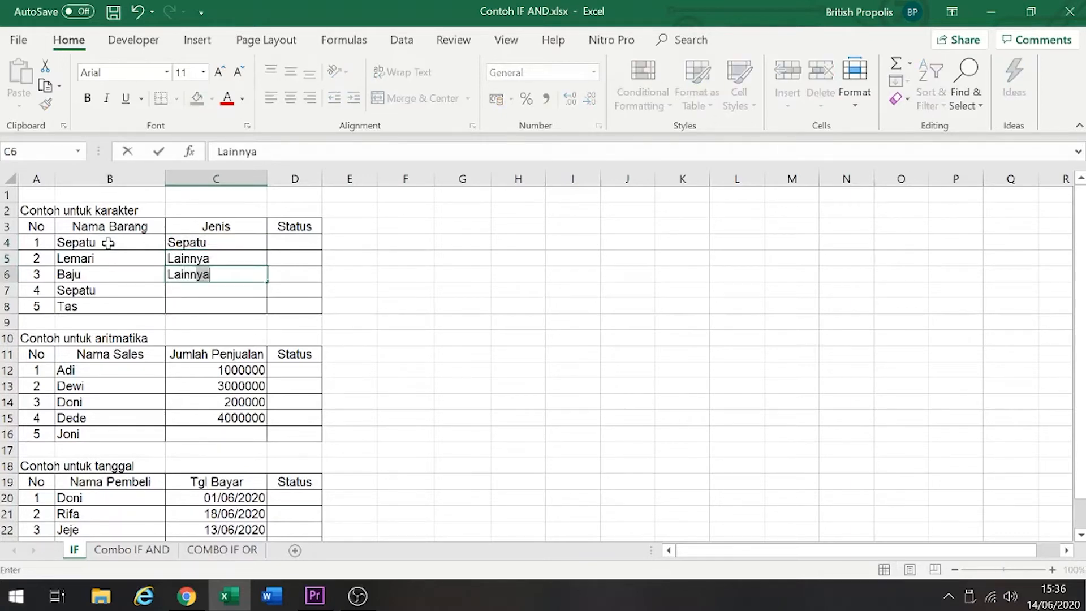
{"action": "key", "text": "Return"}
Enter Sepatu in C7 as the Jenis of the fourth item
{"action": "key", "text": "Up"}
{"action": "key", "text": "Up"}
{"action": "key", "text": "Up"}
{"action": "key", "text": "Down"}
{"action": "key", "text": "Down"}
{"action": "key", "text": "Down"}
{"action": "type", "text": "Sepa"}
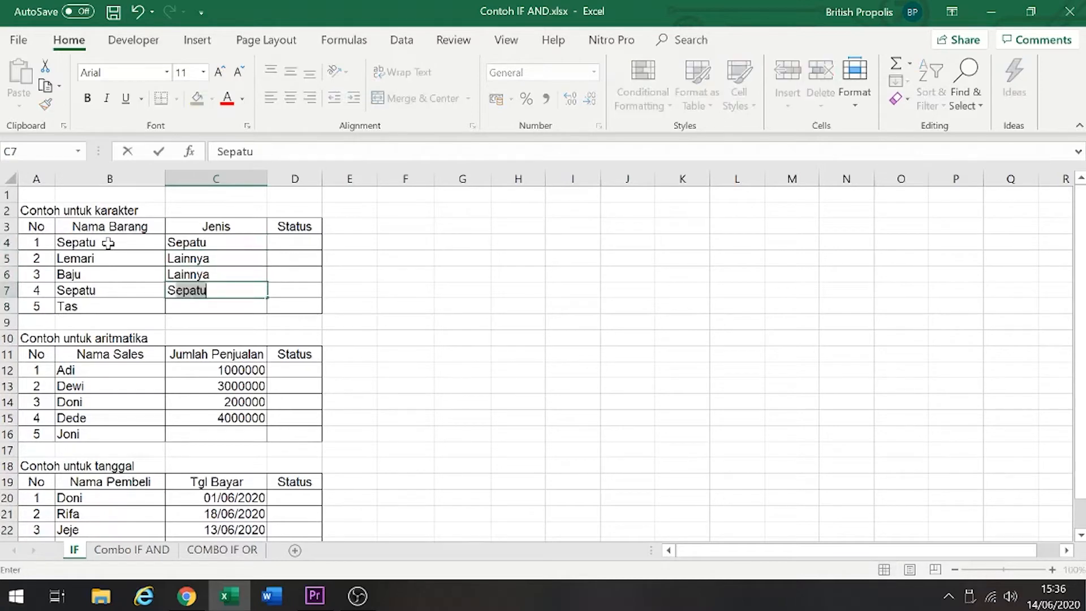
{"action": "type", "text": "tu"}
{"action": "key", "text": "Return"}
Clear the manually entered Jenis values from C4:C8
{"action": "key", "text": "Up"}
{"action": "key", "text": "Up"}
{"action": "key", "text": "Up"}
{"action": "key", "text": "Up"}
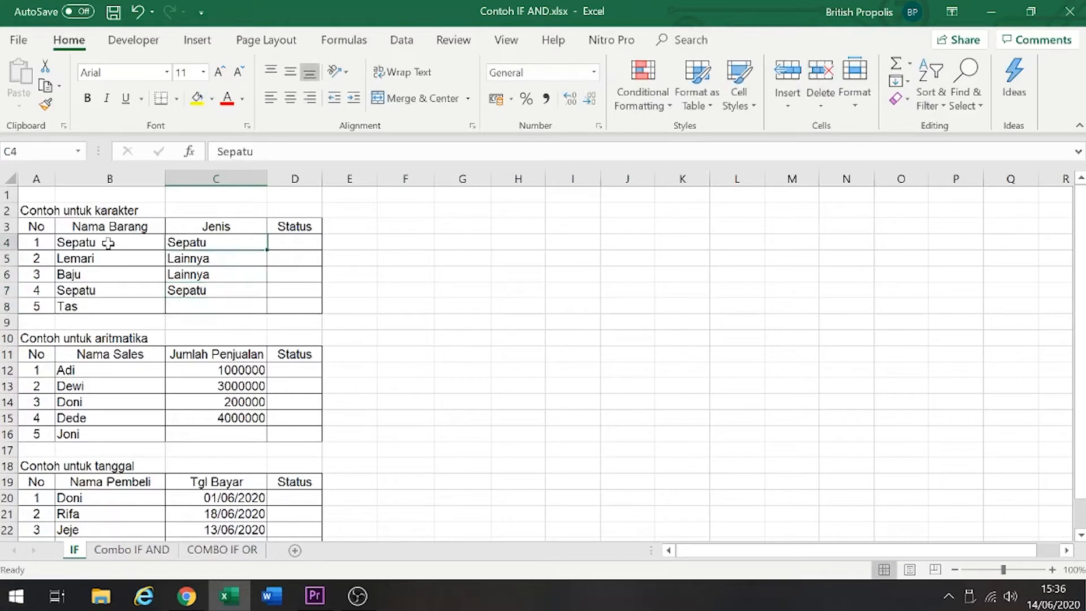
{"action": "key", "text": "shift+Down"}
{"action": "key", "text": "shift+Down"}
{"action": "key", "text": "shift+Down"}
{"action": "key", "text": "shift+Down"}
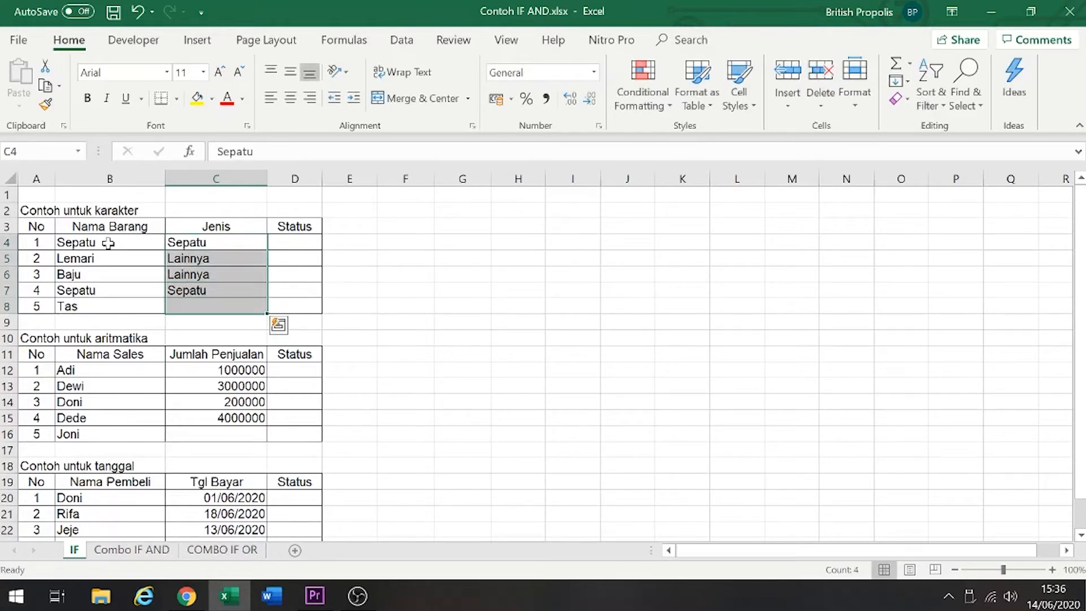
{"action": "key", "text": "Delete"}
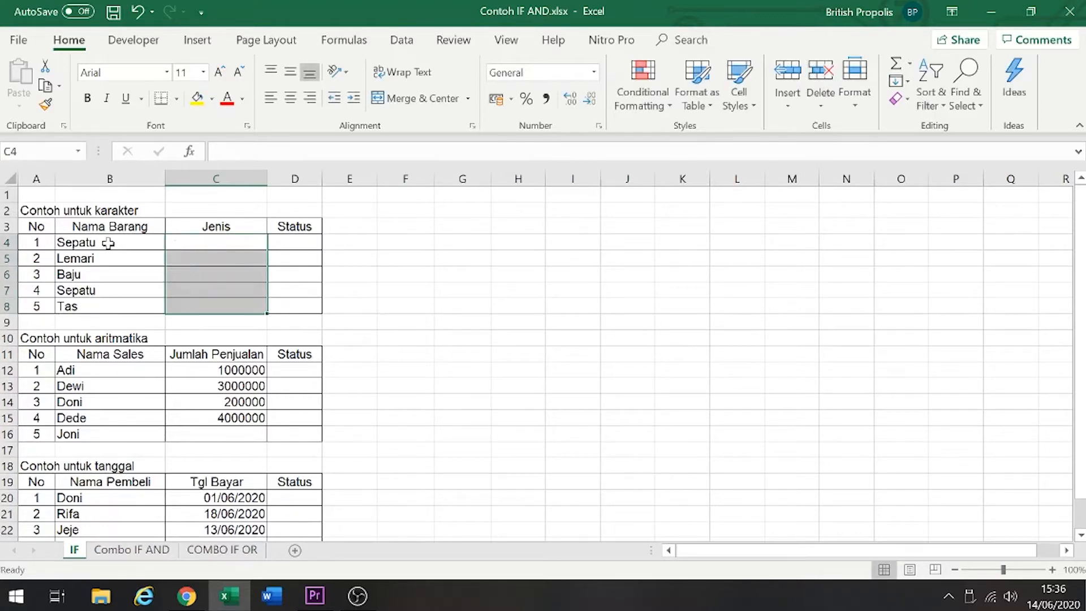
Begin an IF formula in C4 with the logical test B4="SEPATU"
{"action": "key", "text": "Up"}
{"action": "key", "text": "Down"}
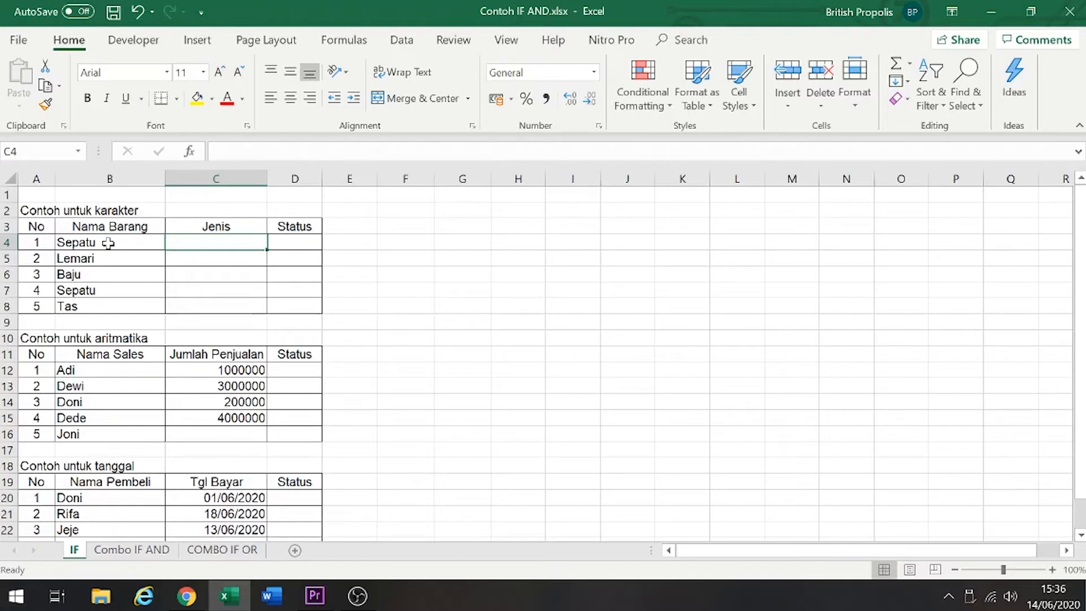
{"action": "type", "text": "="}
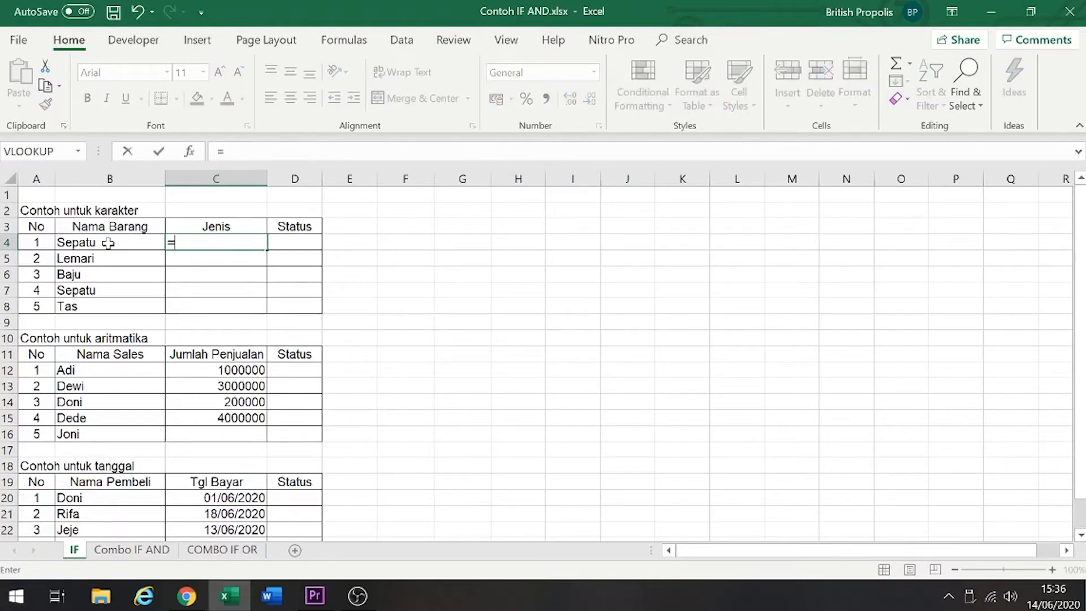
{"action": "type", "text": "IF"}
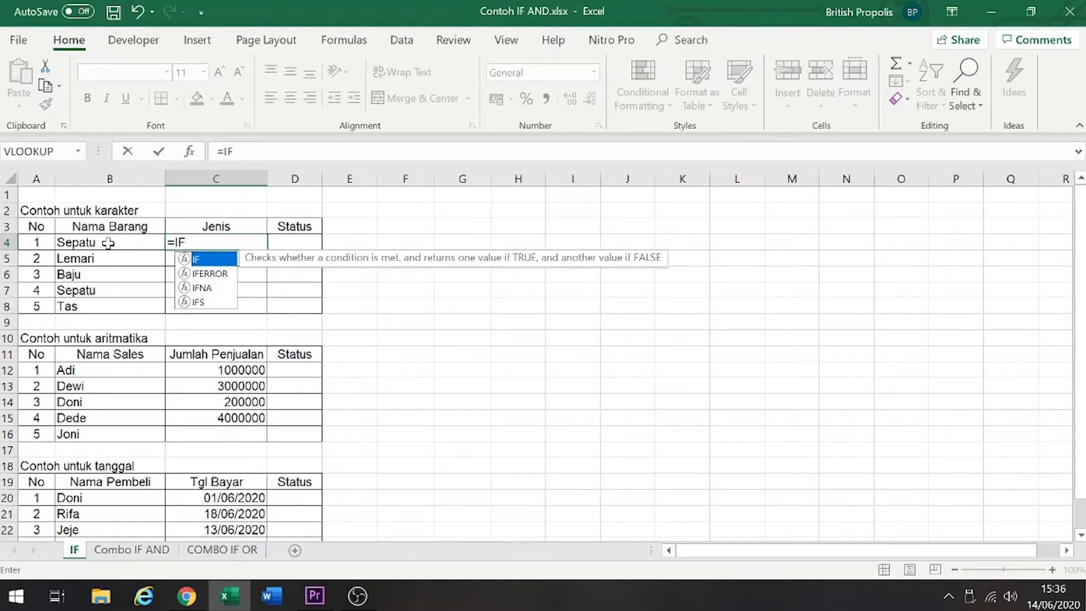
{"action": "type", "text": "("}
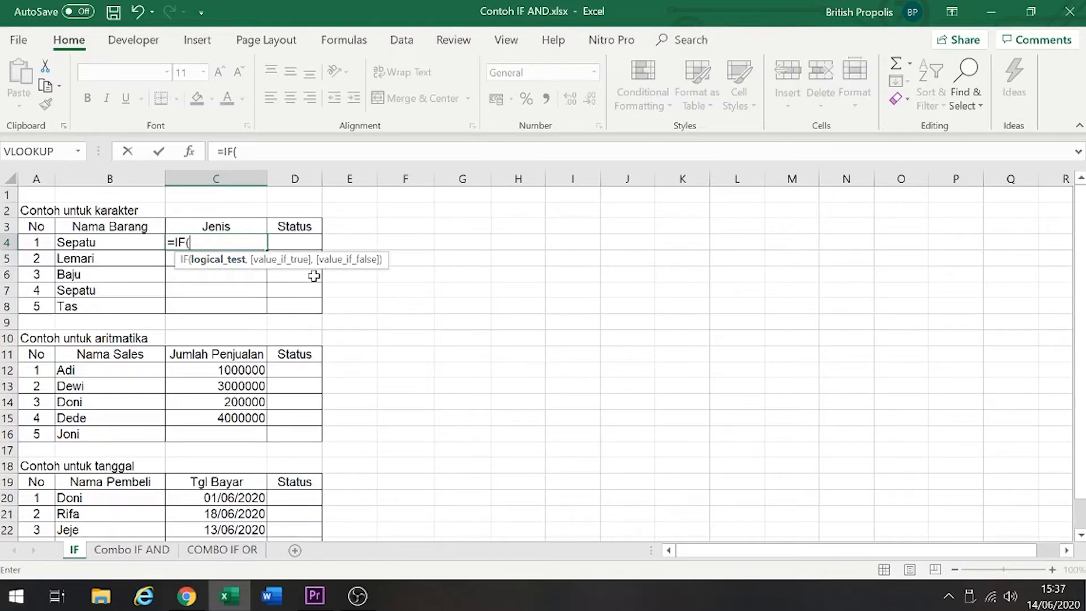
{"action": "left_click", "coordinate": [121, 243]}
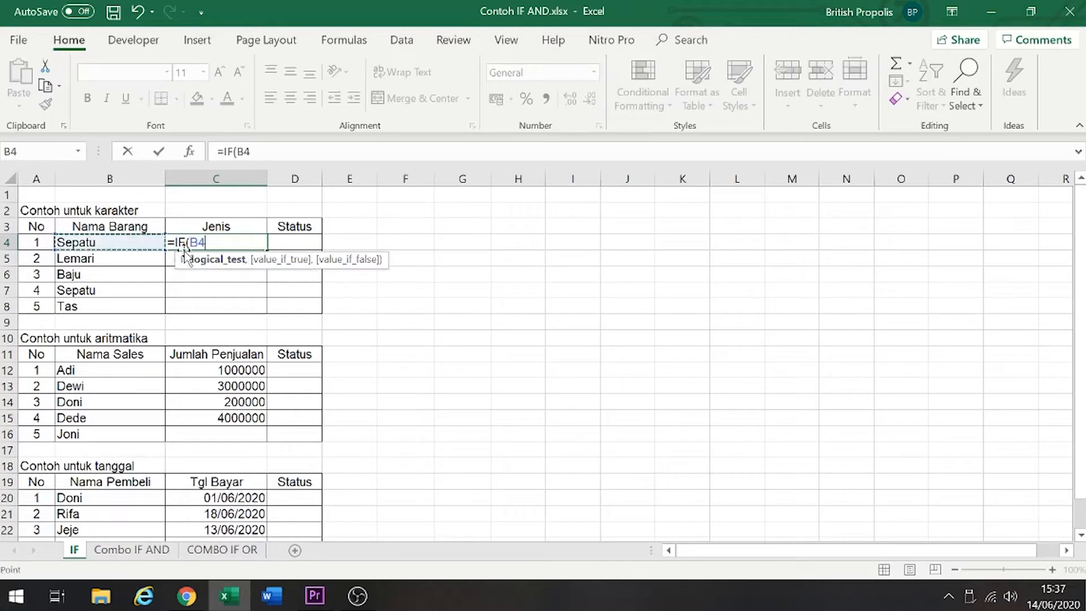
{"action": "type", "text": "="}
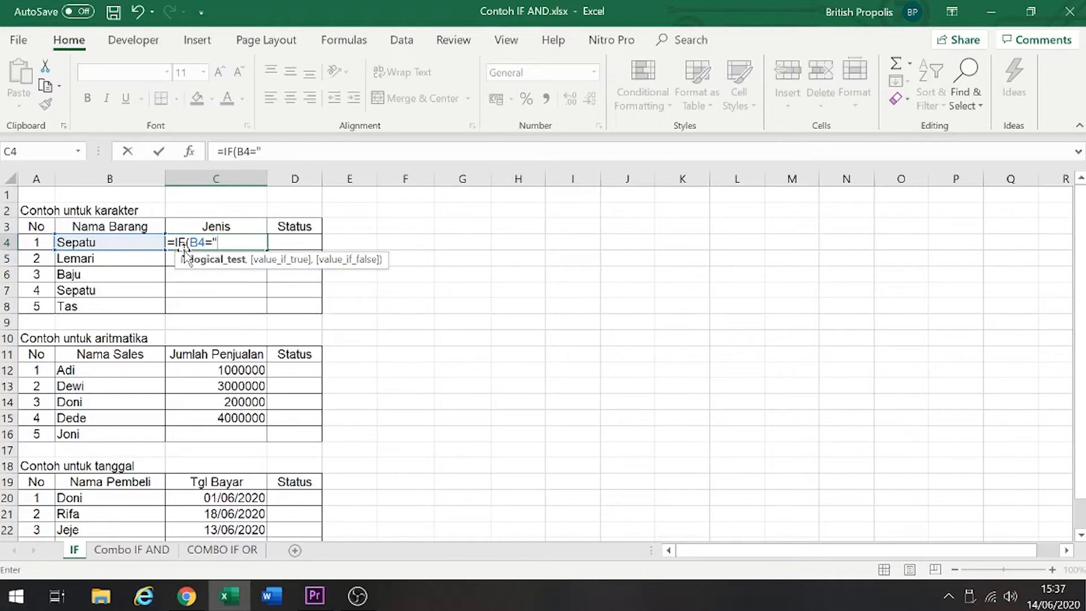
{"action": "type", "text": "SEPATU"}
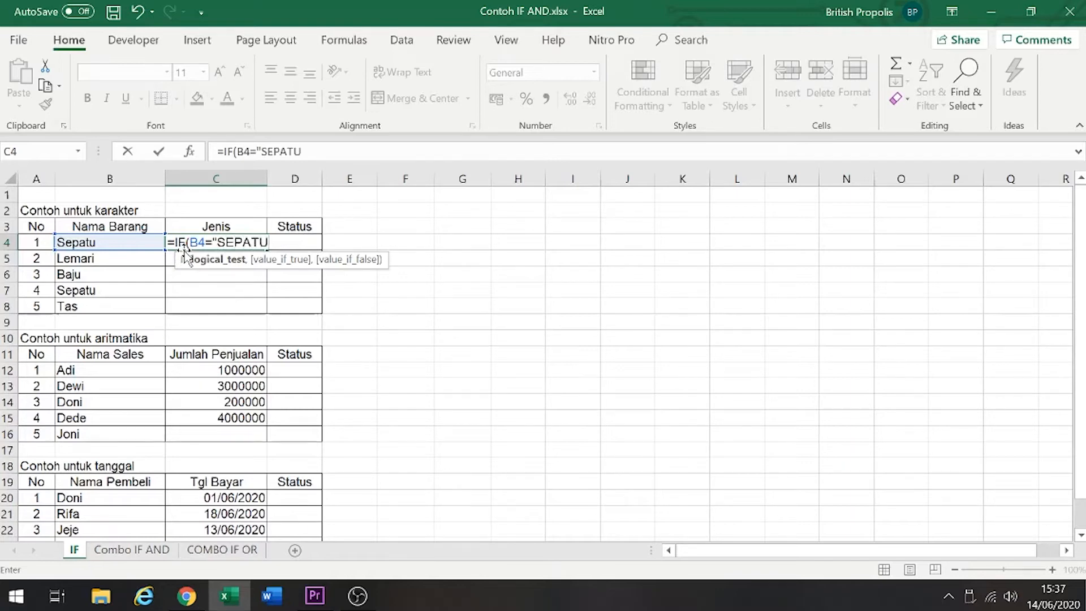
{"action": "type", "text": "\","}
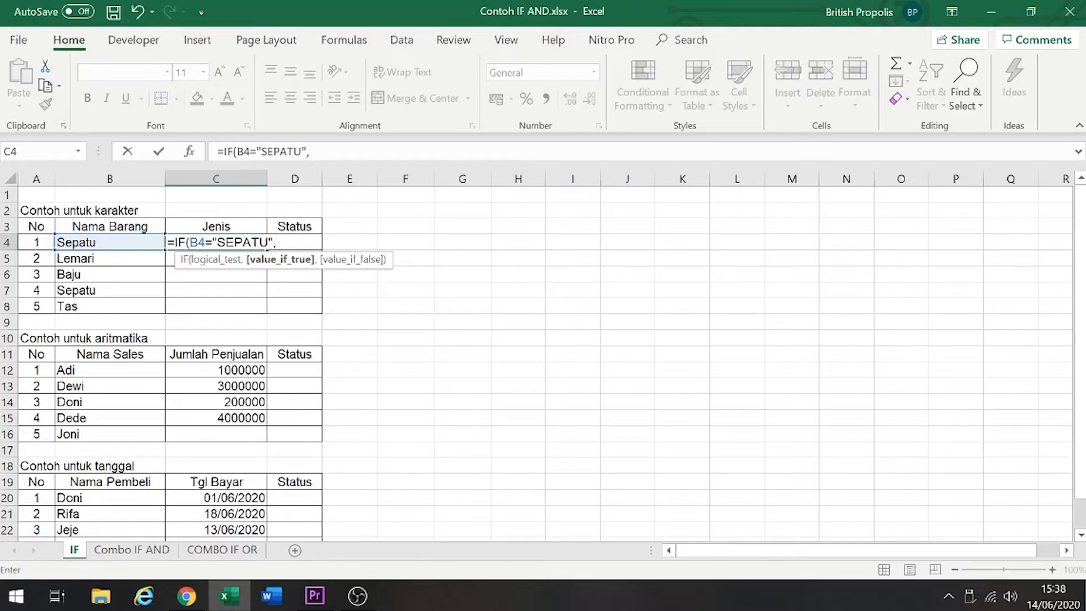
Complete the C4 formula with "Barang Pribadi" as the true result and "Lainnya" as the false result
{"action": "type", "text": "\"bARA"}
{"action": "key", "text": "BackSpace"}
{"action": "type", "text": "Barang Pribadi\","}
{"action": "key", "text": "Left"}
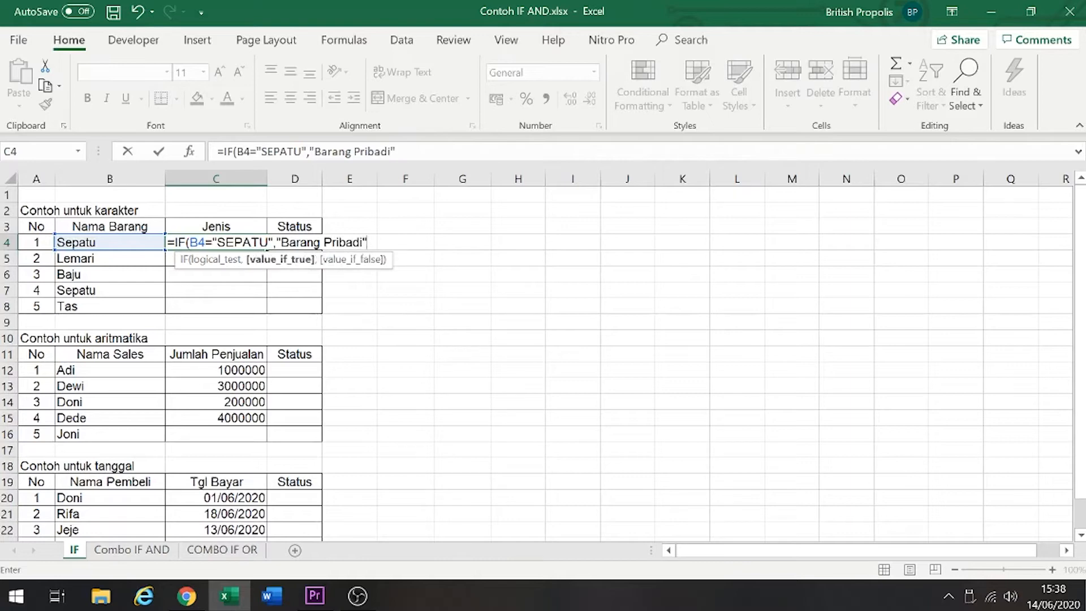
{"action": "type", "text": ","}
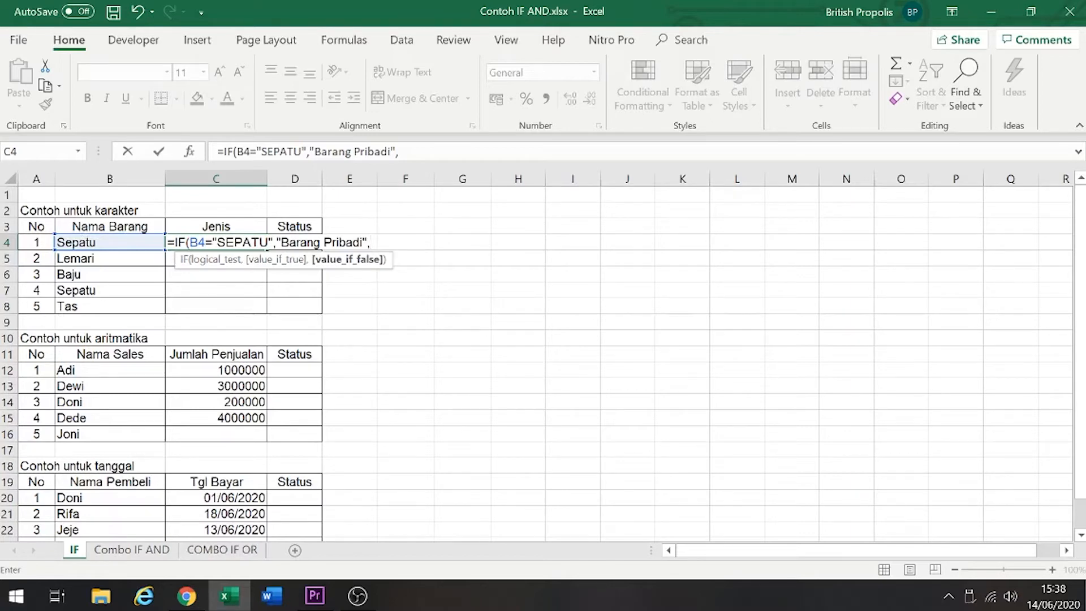
{"action": "type", "text": "\"Lainnya\""}
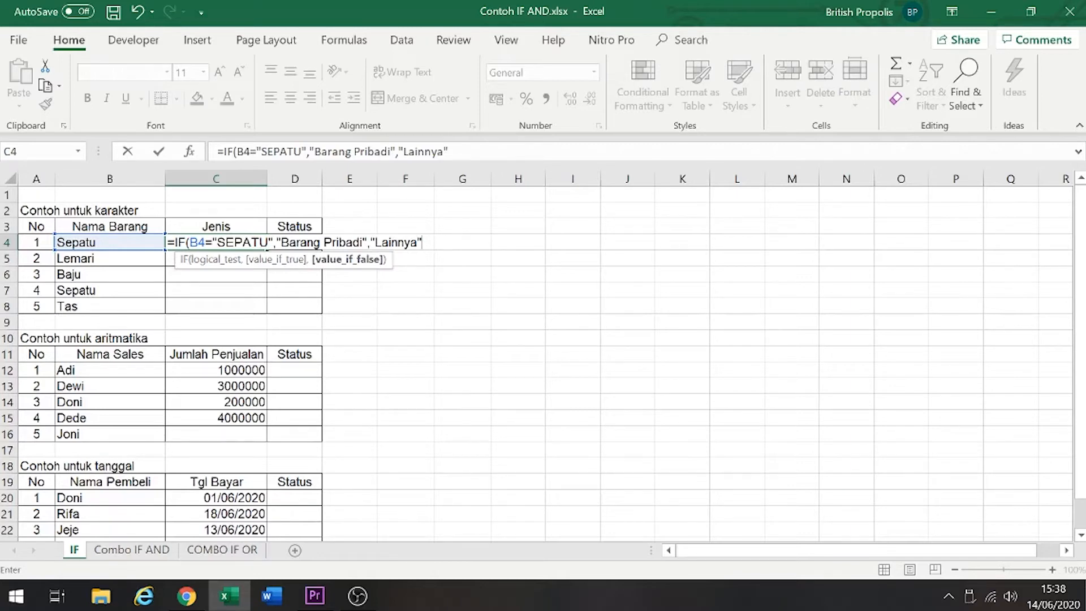
{"action": "type", "text": ")"}
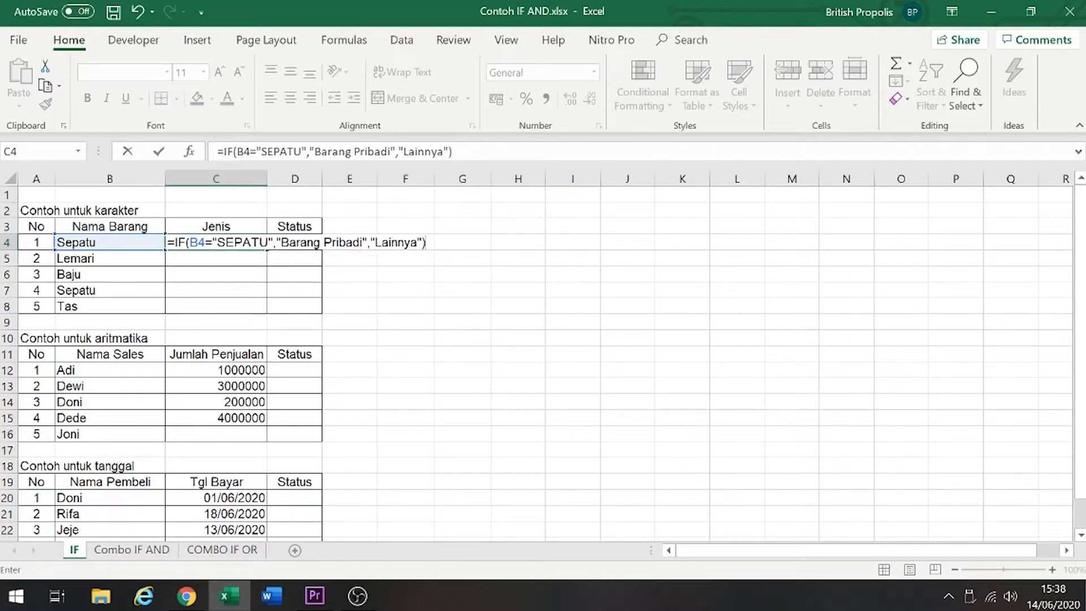
{"action": "key", "text": "Return"}
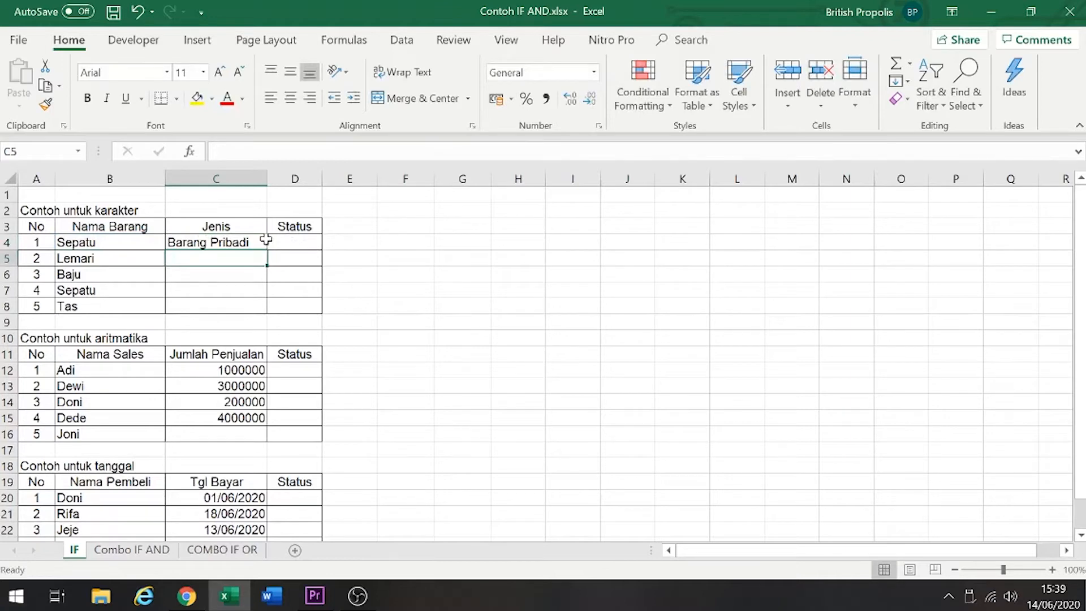
Review the IF formula in C4 and fill it down through C8
{"action": "left_click", "coordinate": [218, 237]}
{"action": "left_click", "coordinate": [135, 243]}
{"action": "left_click", "coordinate": [210, 246]}
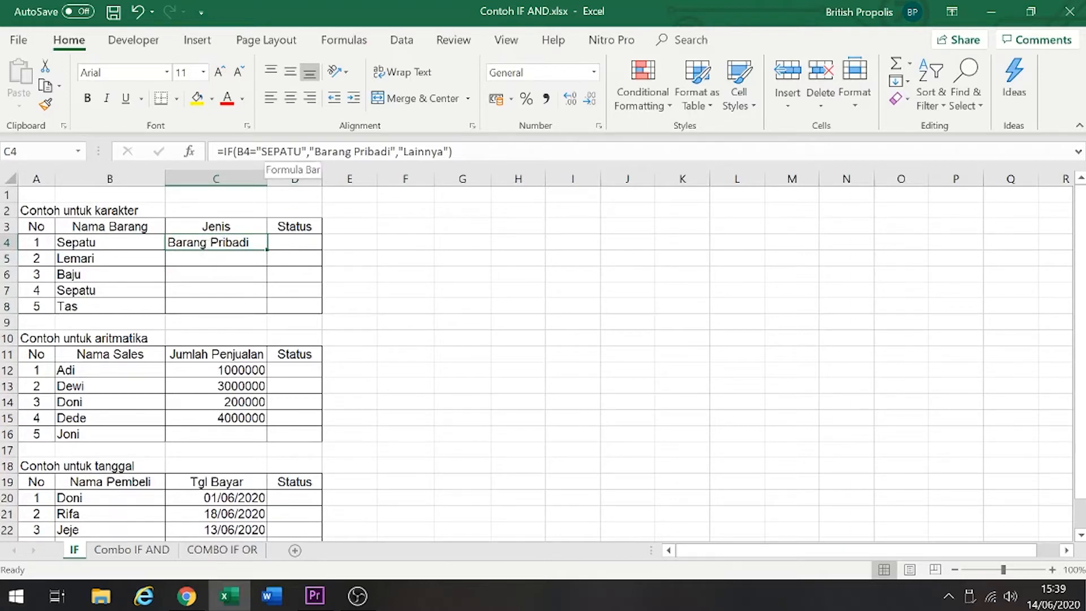
{"action": "left_click_drag", "start_coordinate": [306, 151], "coordinate": [237, 151]}
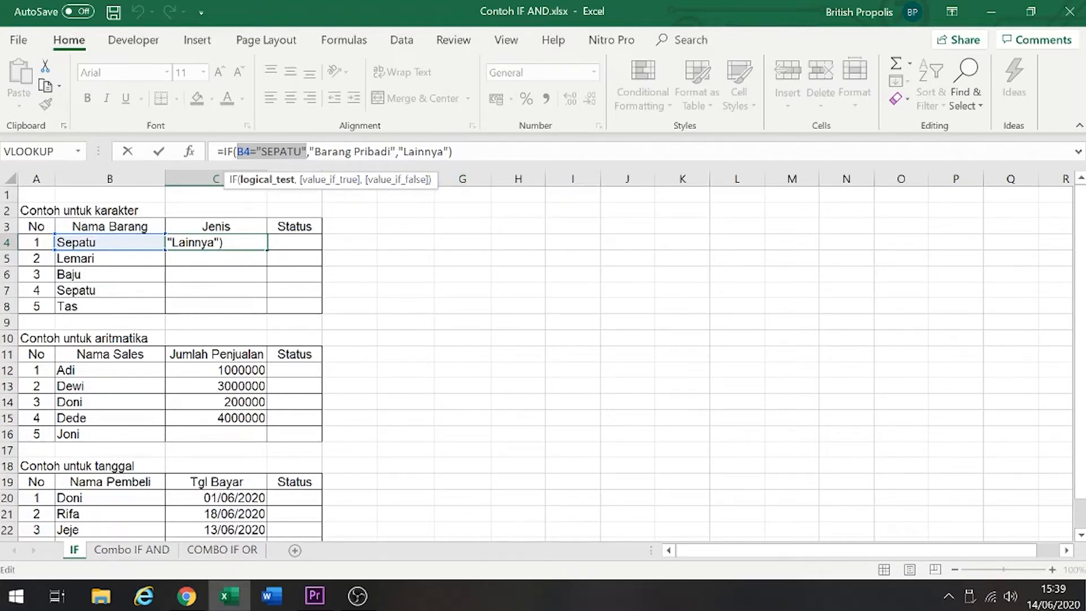
{"action": "key", "text": "ctrl+Return"}
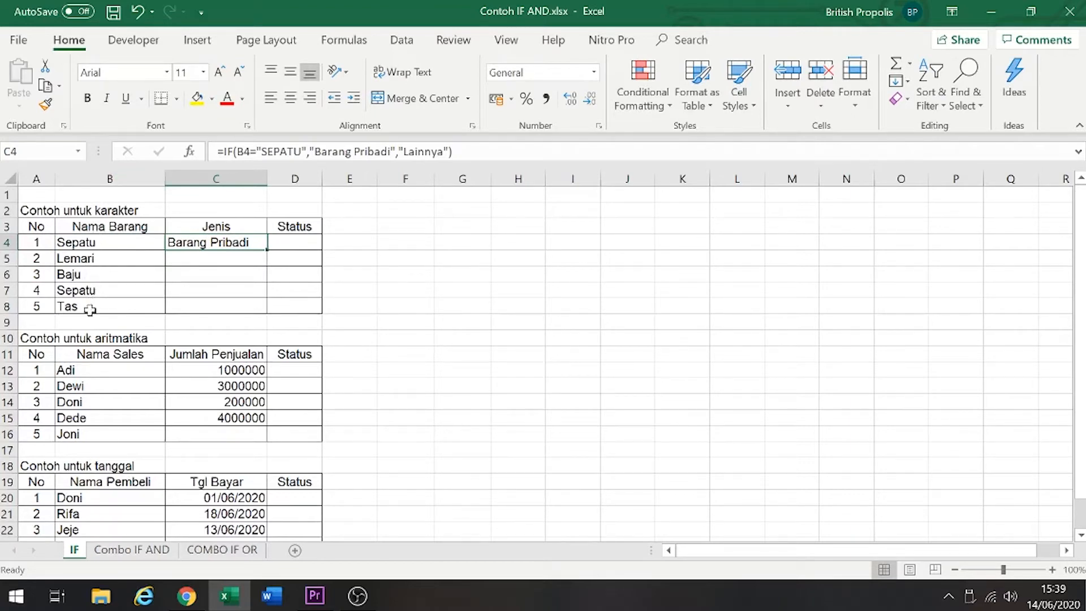
{"action": "left_click_drag", "start_coordinate": [269, 249], "coordinate": [265, 314]}
{"action": "left_click", "coordinate": [210, 297]}
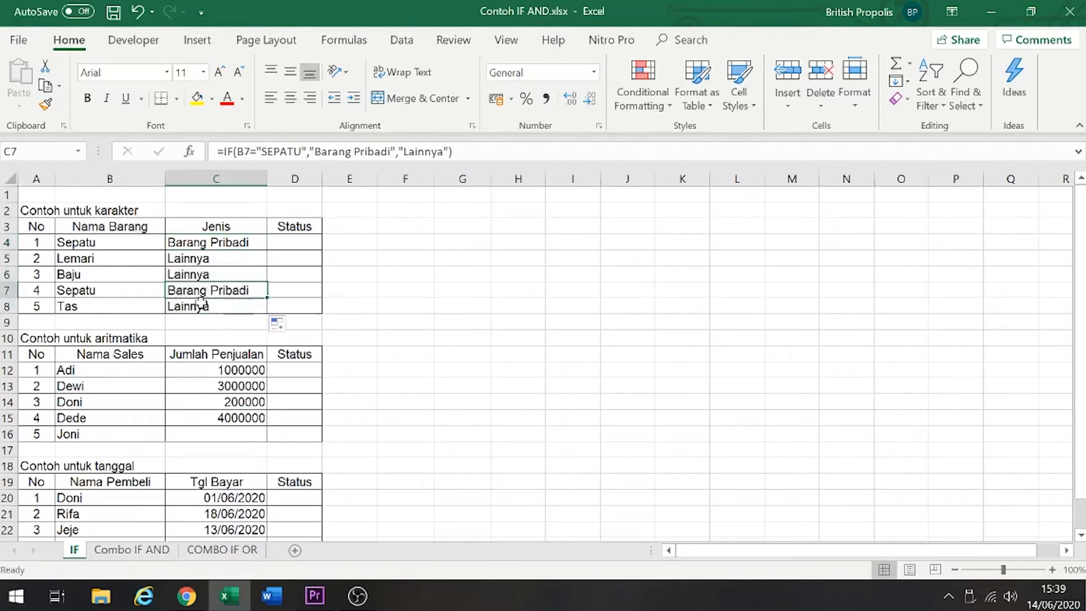
Examine the IF formulas in C4:C8 and how the text arguments are written
{"action": "left_click", "coordinate": [209, 244]}
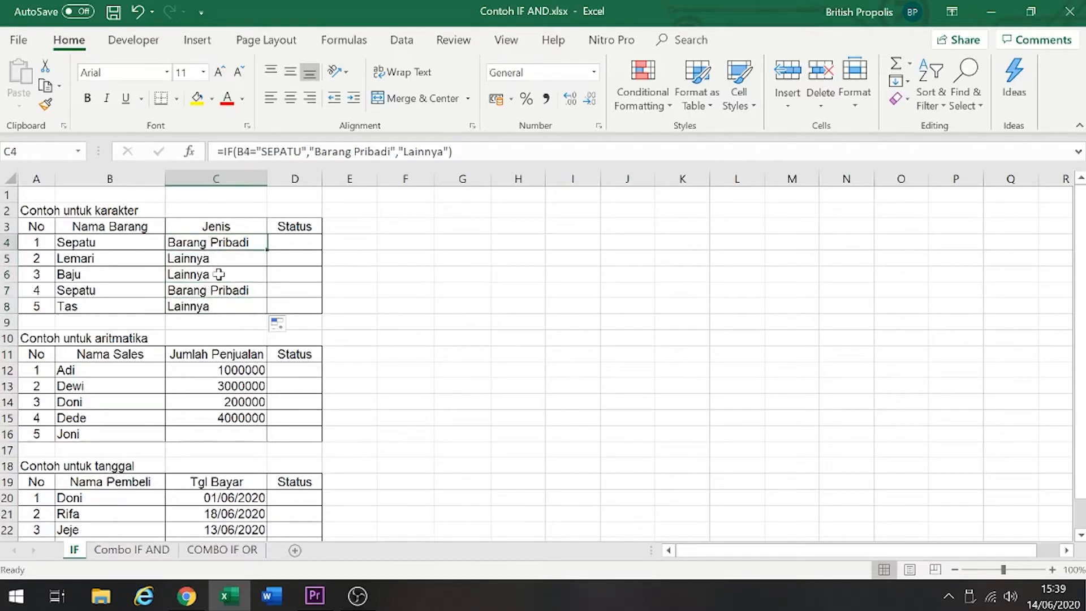
{"action": "left_click", "coordinate": [220, 306]}
{"action": "left_click", "coordinate": [219, 246]}
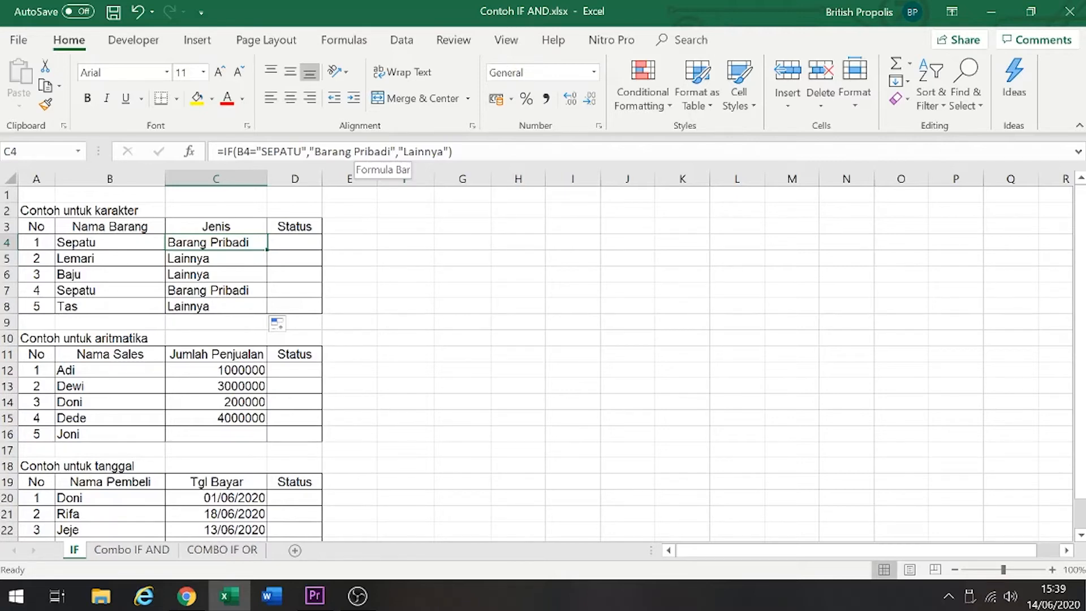
{"action": "left_click", "coordinate": [230, 277]}
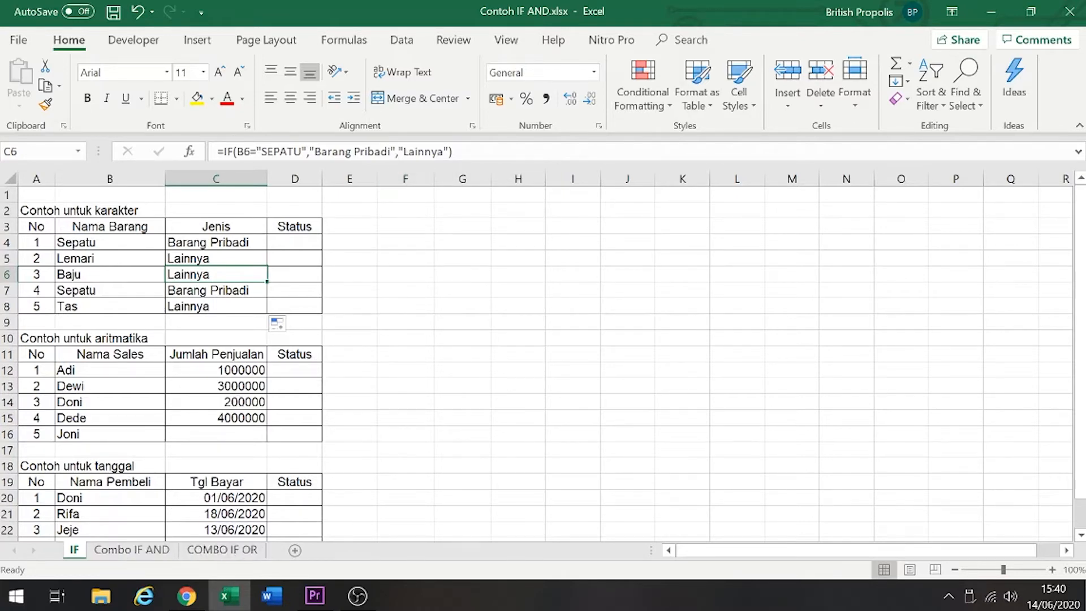
{"action": "left_click_drag", "start_coordinate": [394, 152], "coordinate": [314, 152]}
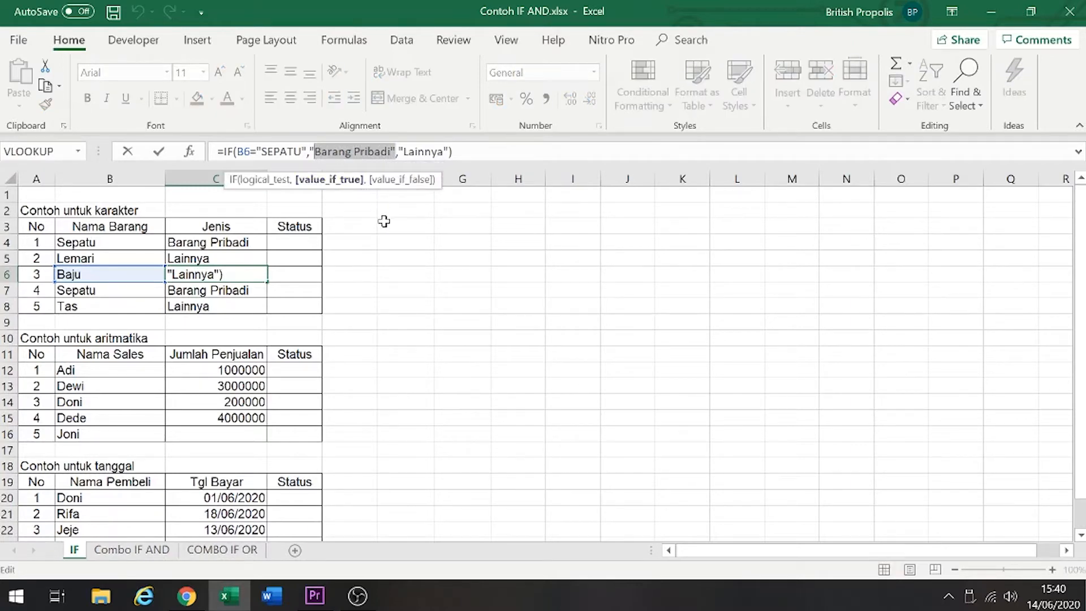
{"action": "key", "text": "Escape"}
{"action": "left_click", "coordinate": [297, 290]}
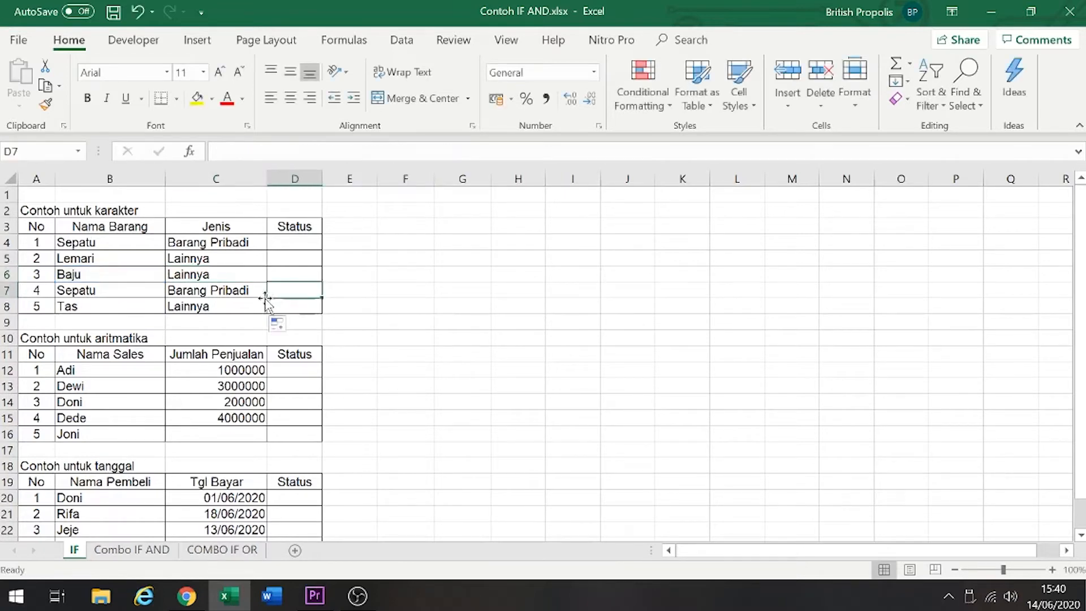
{"action": "left_click", "coordinate": [217, 303]}
{"action": "left_click_drag", "start_coordinate": [31, 209], "coordinate": [148, 235]}
{"action": "left_click", "coordinate": [187, 292]}
{"action": "left_click", "coordinate": [204, 241]}
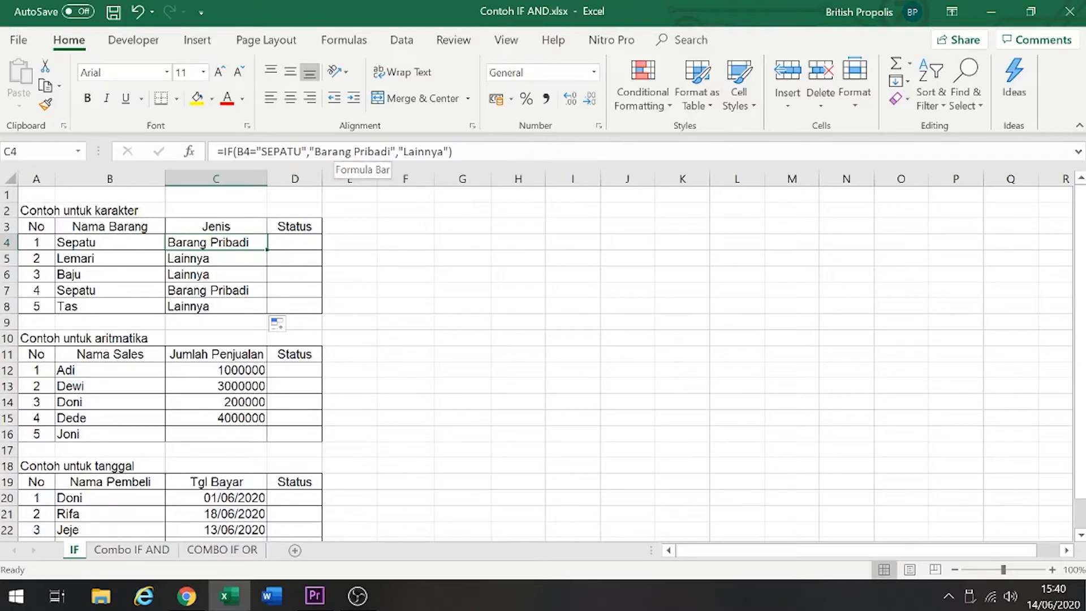
Remove the closing quotation mark after Barang Pribadi in the C4 formula, accept the proposed correction and inspect the result
{"action": "left_click", "coordinate": [258, 151]}
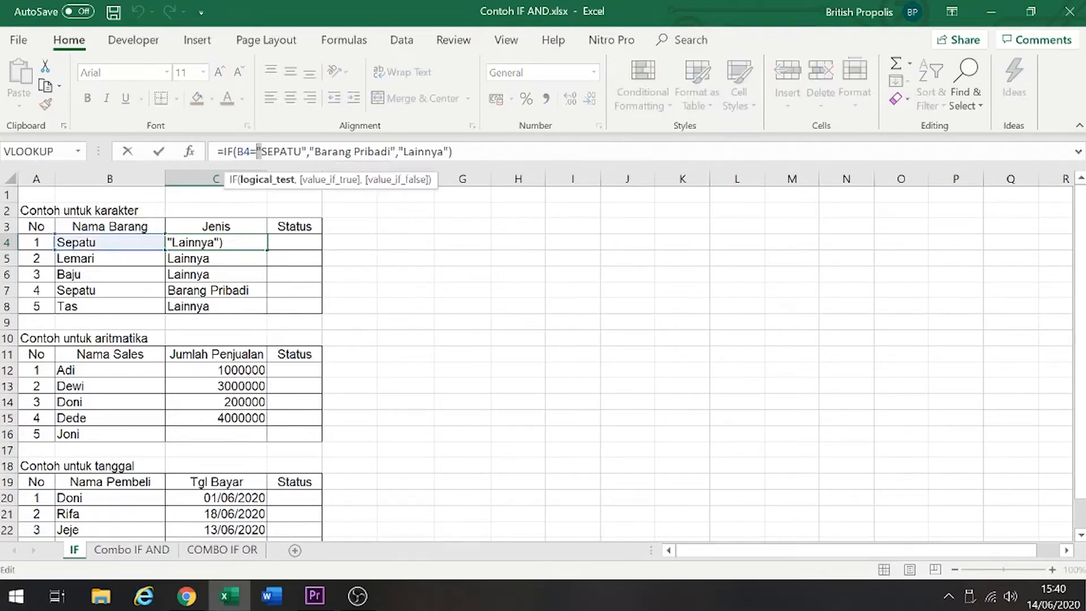
{"action": "left_click_drag", "start_coordinate": [301, 151], "coordinate": [306, 152]}
{"action": "left_click", "coordinate": [395, 151]}
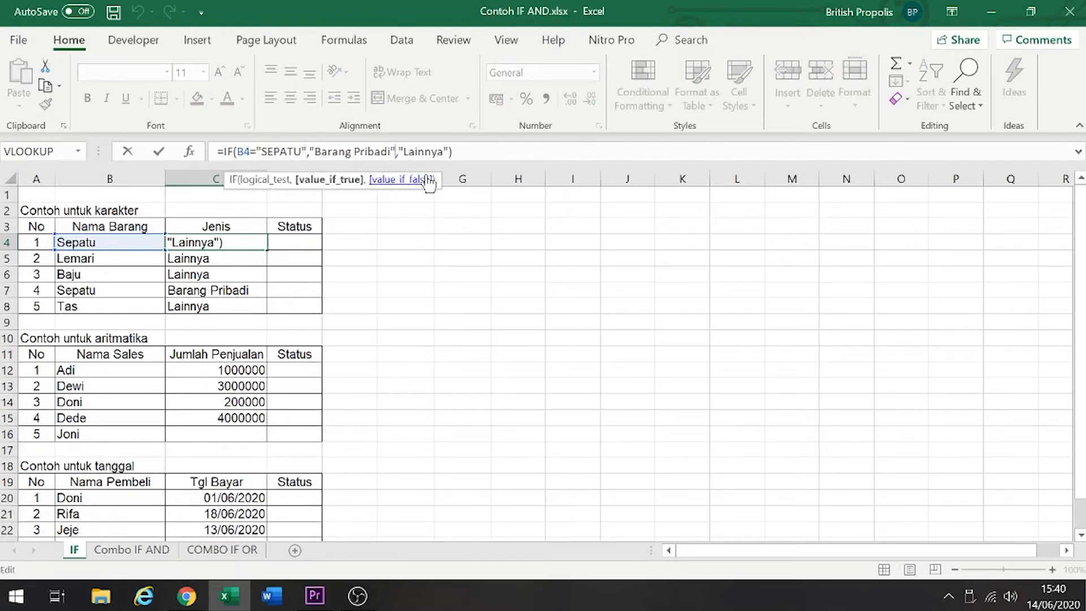
{"action": "key", "text": "BackSpace"}
{"action": "key", "text": "Return"}
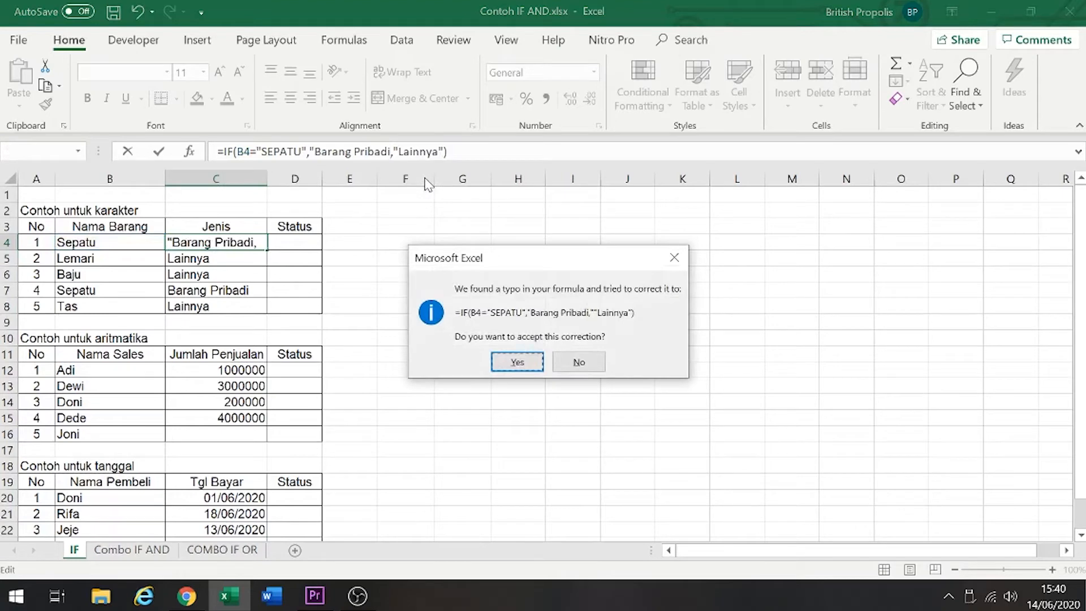
{"action": "key", "text": "Return"}
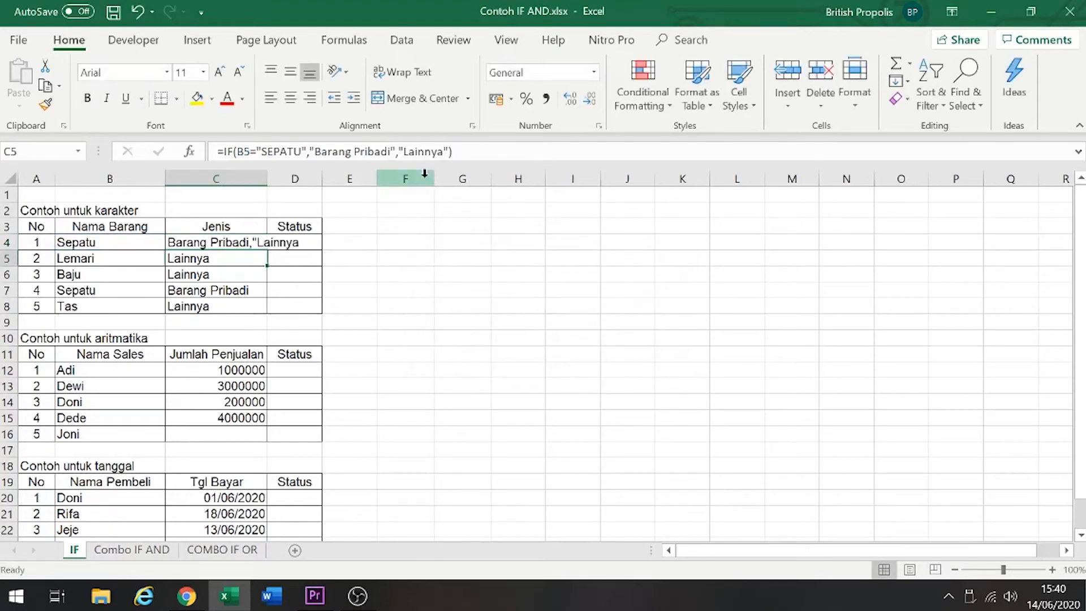
{"action": "key", "text": "Down"}
{"action": "key", "text": "Down"}
{"action": "key", "text": "Up"}
{"action": "key", "text": "Up"}
{"action": "key", "text": "Up"}
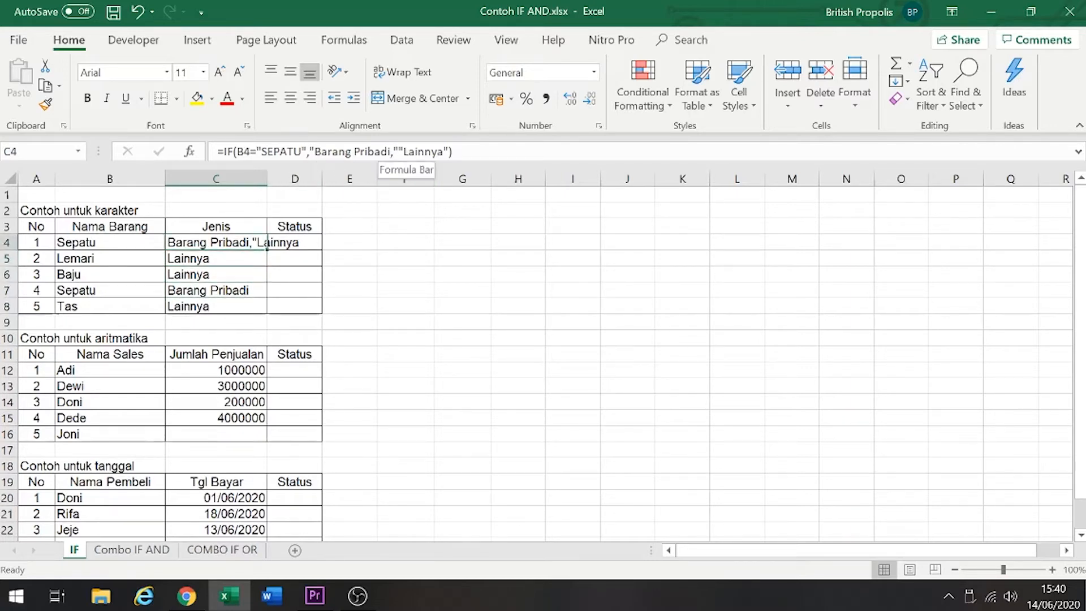
Correct the C4 formula to =IF(B4="SEPATU","Barang Pribadi","Lainnya")
{"action": "left_click", "coordinate": [398, 151]}
{"action": "key", "text": "BackSpace"}
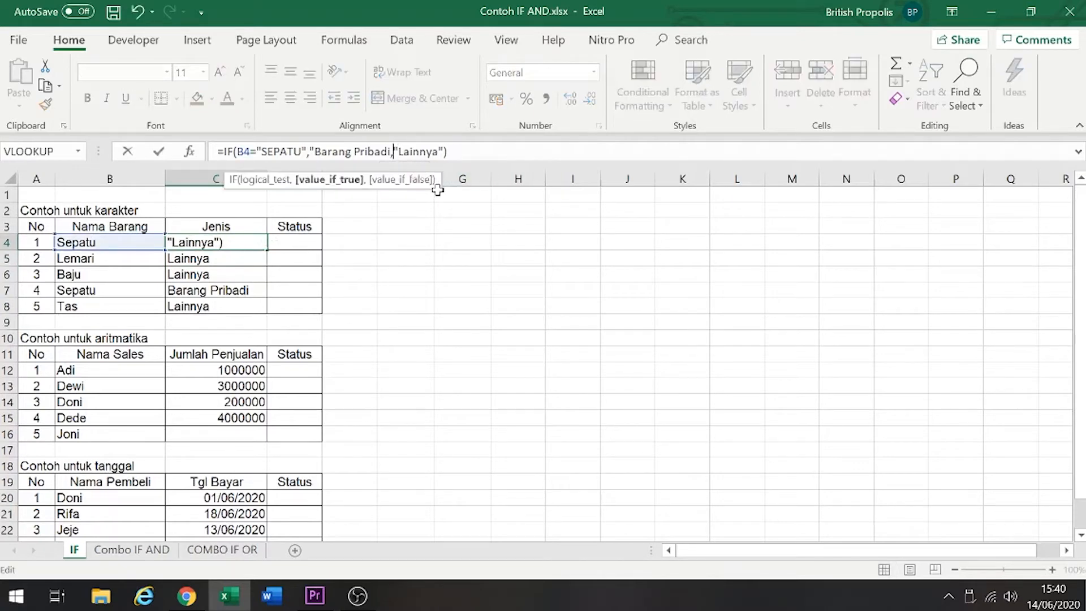
{"action": "type", "text": "\""}
{"action": "key", "text": "Return"}
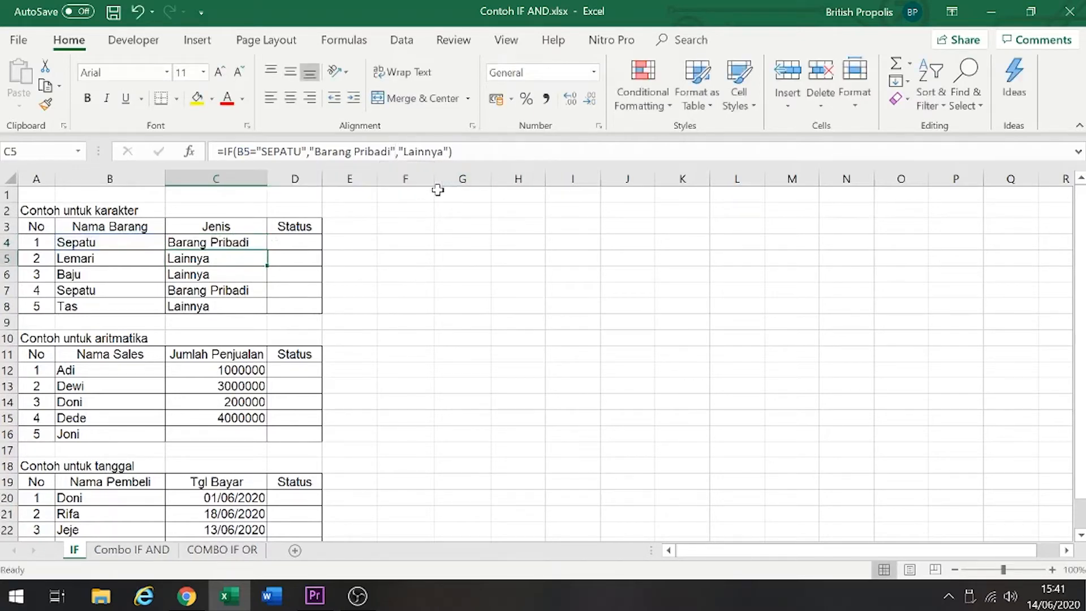
{"action": "key", "text": "Down"}
{"action": "key", "text": "Down"}
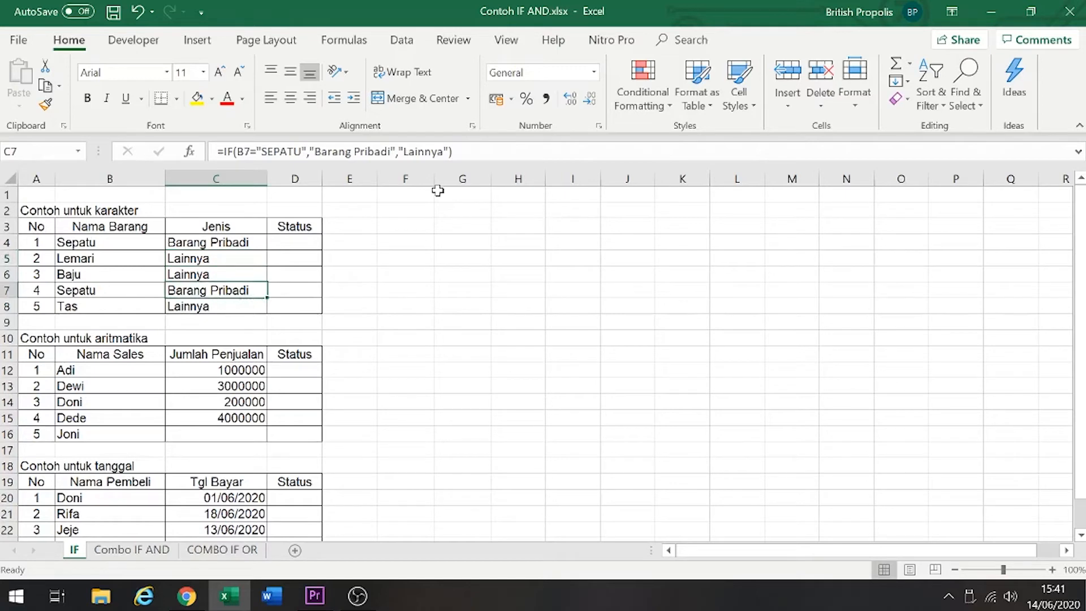
Enter 3000000 as the missing Jumlah Penjualan value in C16 of the arithmetic example table
{"action": "scroll", "coordinate": [283, 302], "scroll_direction": "down", "scroll_amount": 1}
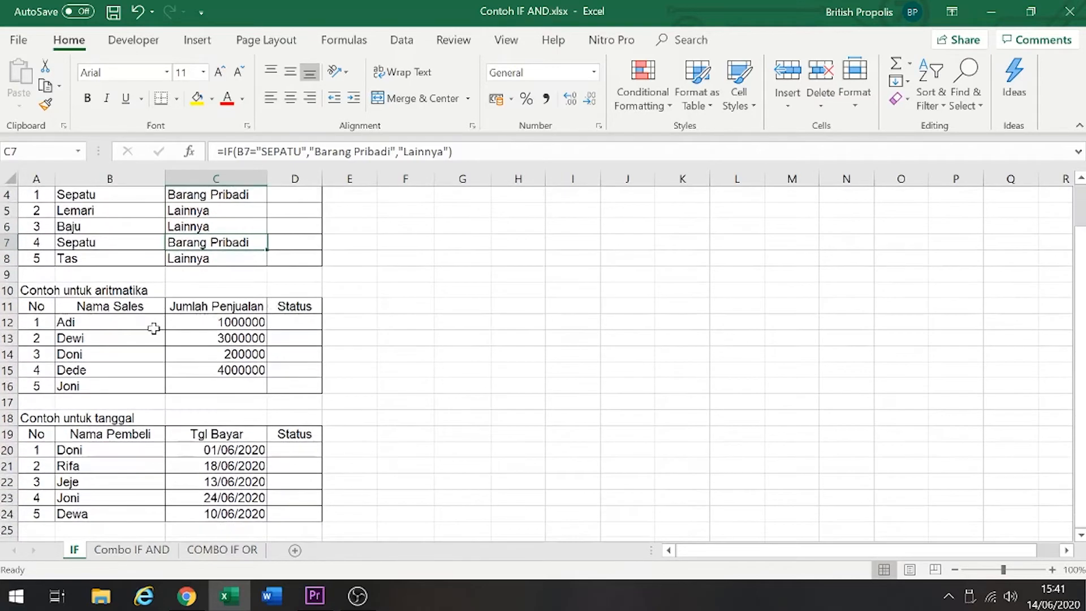
{"action": "left_click", "coordinate": [122, 309]}
{"action": "left_click", "coordinate": [123, 292]}
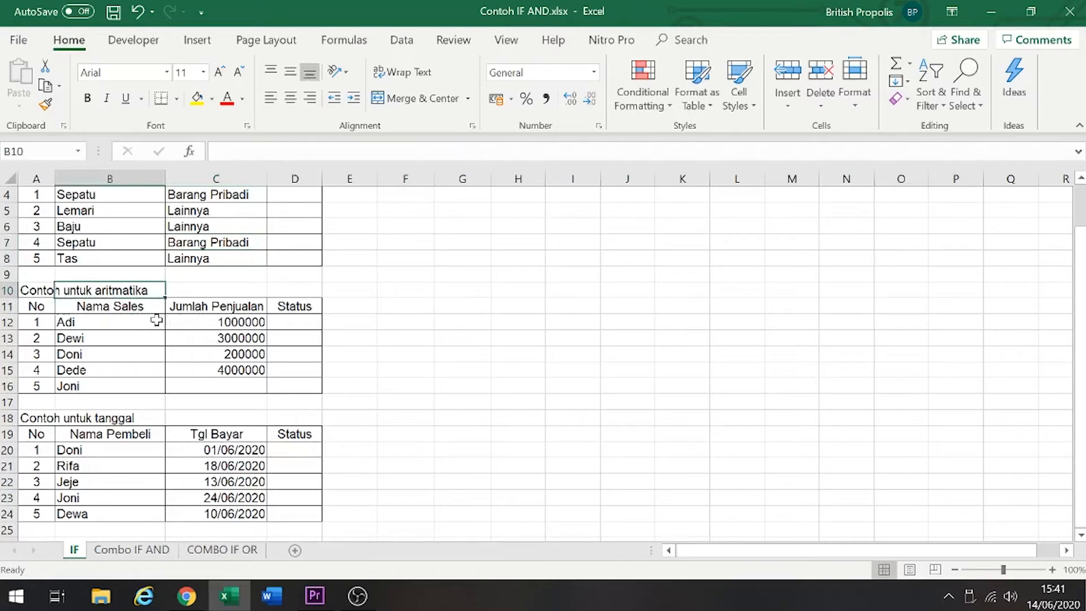
{"action": "left_click", "coordinate": [221, 325]}
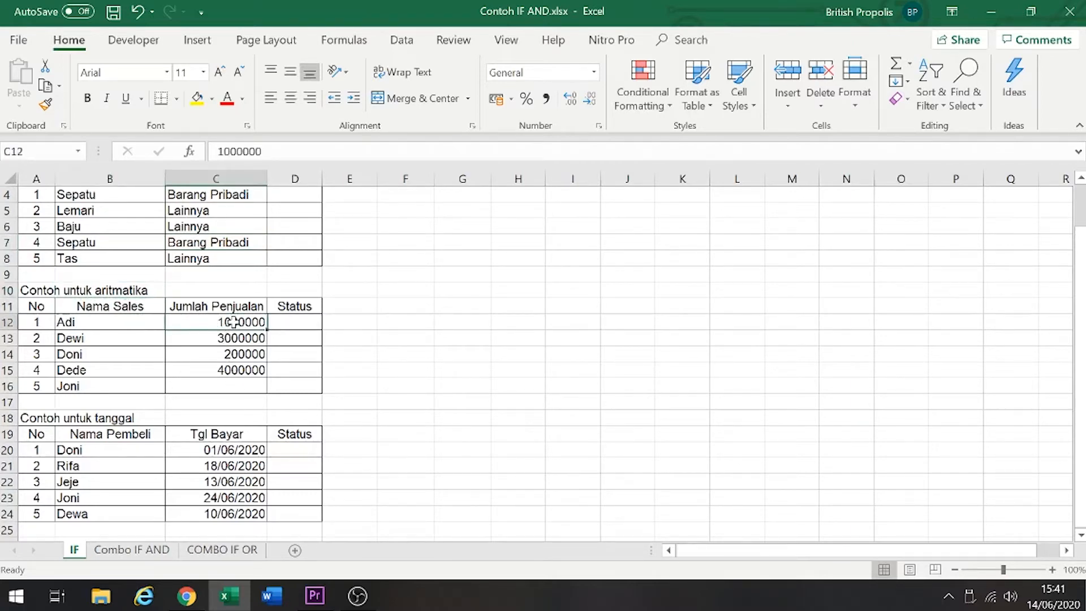
{"action": "left_click", "coordinate": [235, 387]}
{"action": "type", "text": "3000000"}
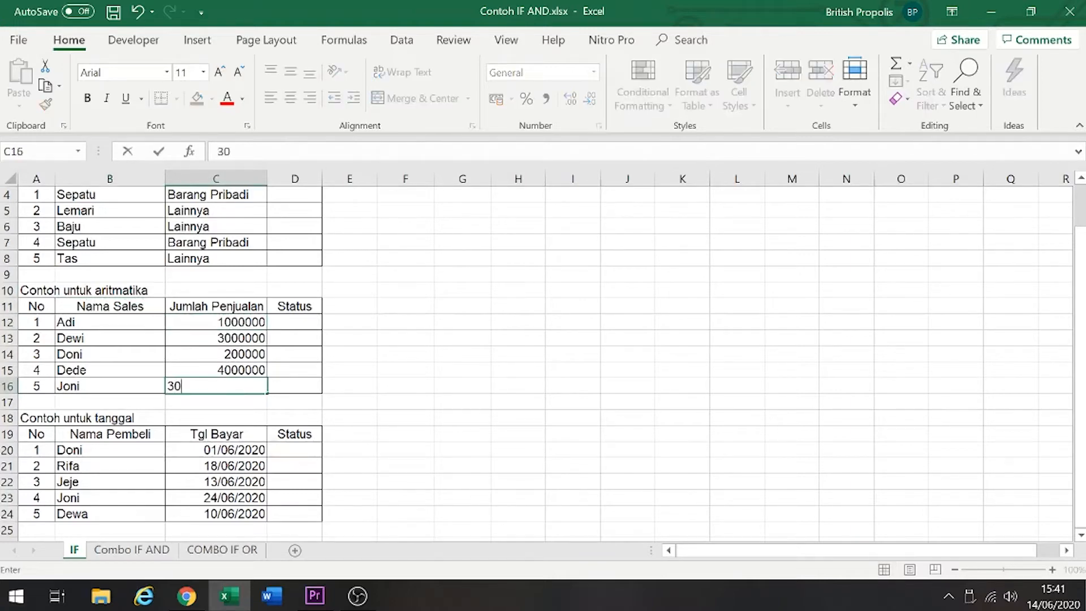
{"action": "key", "text": "Return"}
{"action": "key", "text": "Up"}
{"action": "key", "text": "Up"}
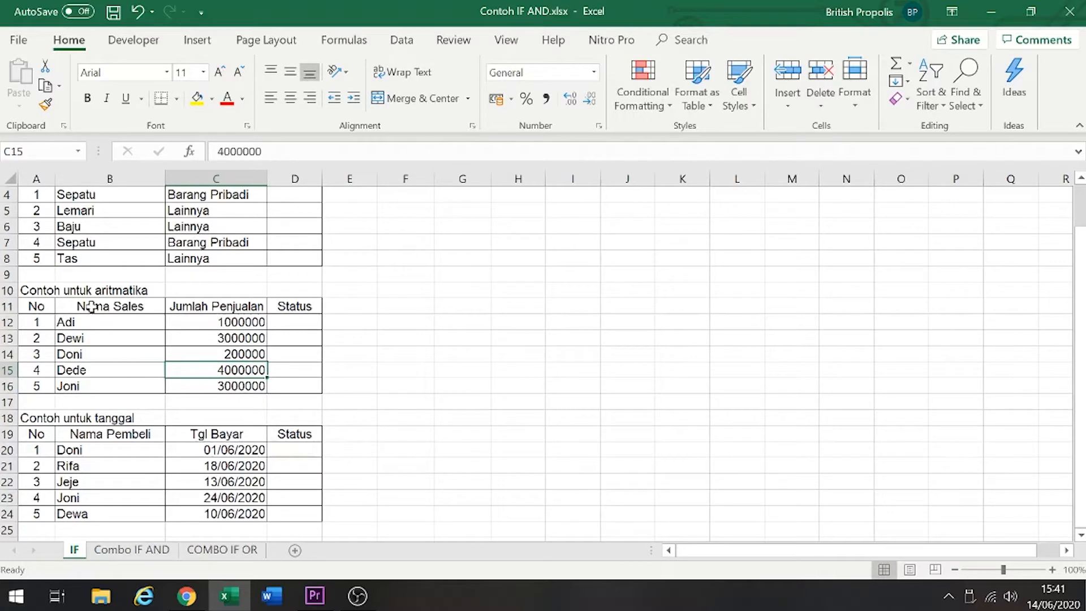
Format the Jumlah Penjualan values in C12:C16 with thousands separators and no decimals
{"action": "left_click_drag", "start_coordinate": [233, 323], "coordinate": [240, 389]}
{"action": "left_click", "coordinate": [546, 98]}
{"action": "left_click", "coordinate": [589, 98]}
{"action": "left_click", "coordinate": [590, 98]}
Enter the note "Untuk yang diatas 1 Juta, klasifikasinya Rajin" in G12
{"action": "left_click", "coordinate": [435, 315]}
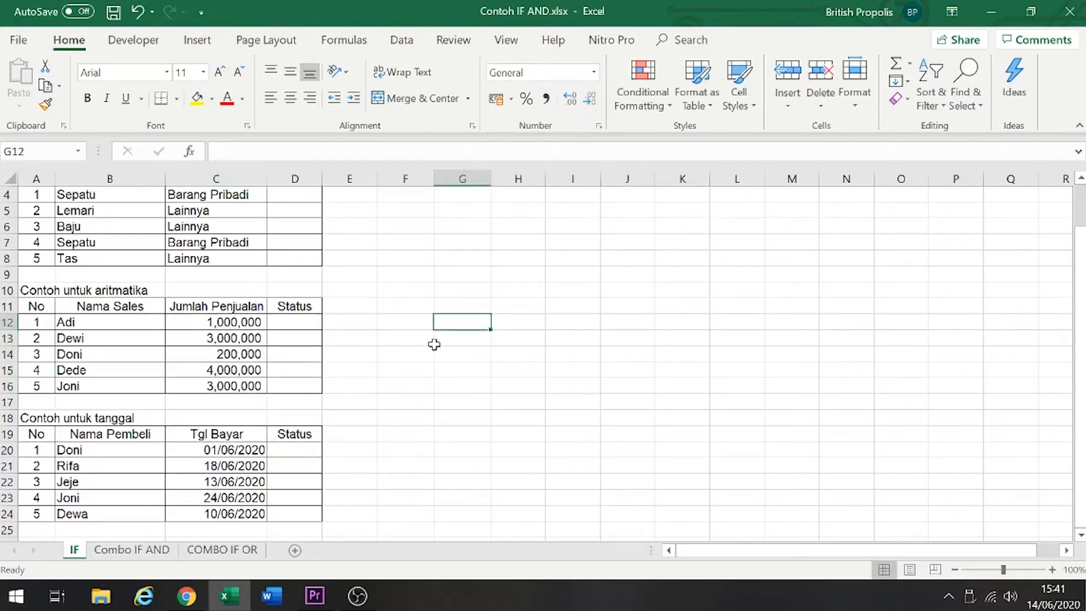
{"action": "type", "text": "Untuk "}
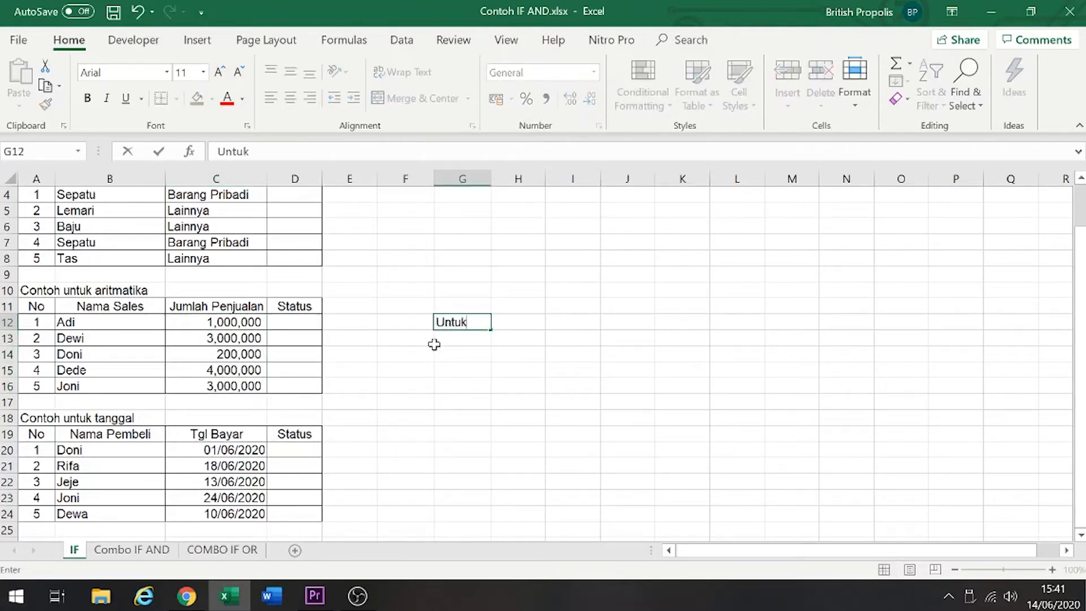
{"action": "type", "text": "yang diatas 1"}
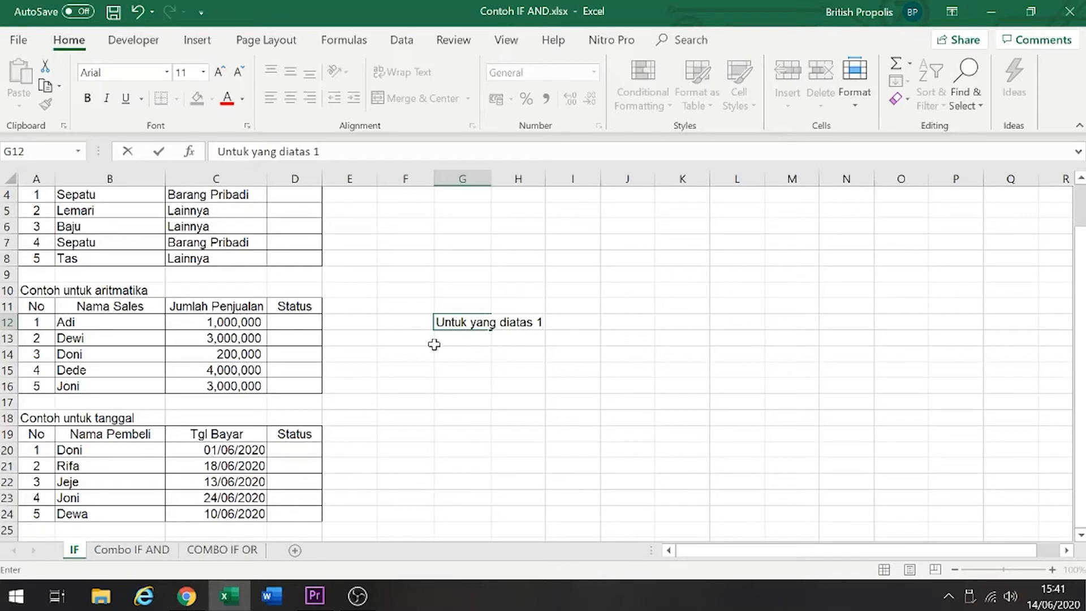
{"action": "type", "text": "Juta, klasifikasin"}
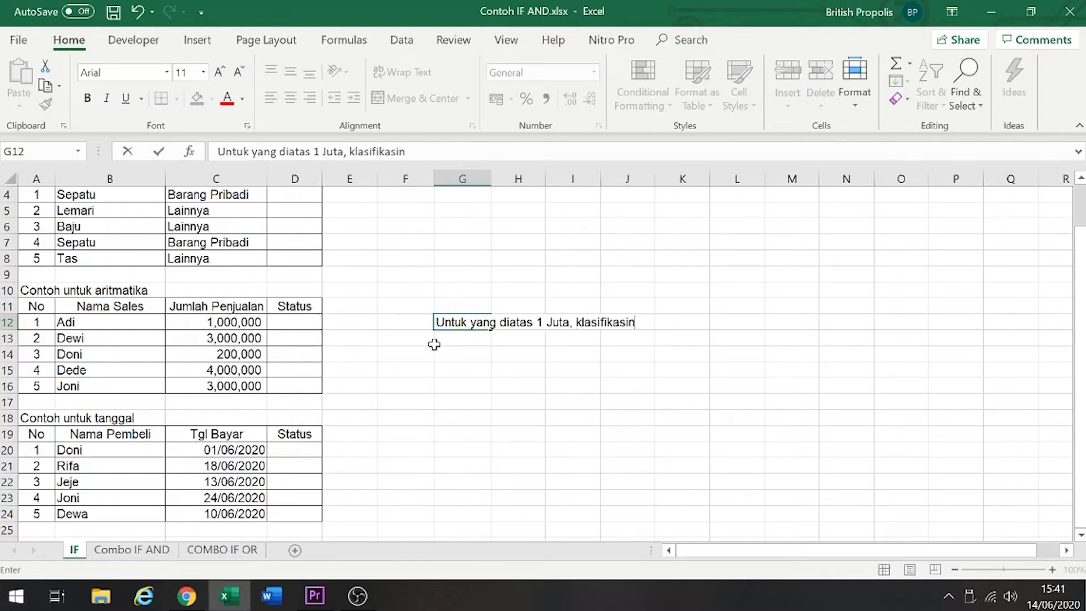
{"action": "type", "text": "ya Rajin"}
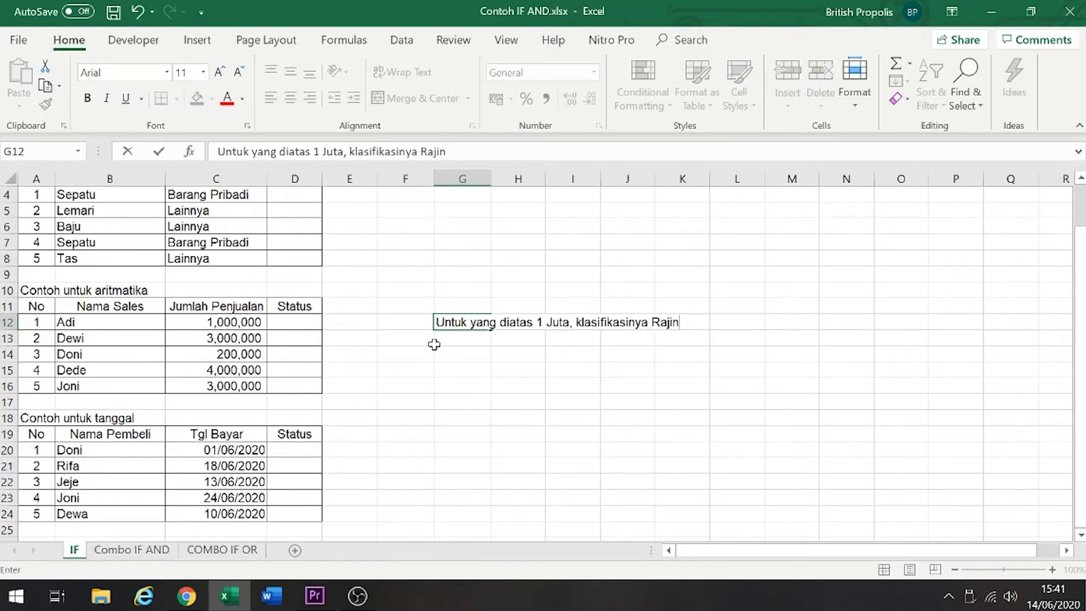
{"action": "key", "text": "Return"}
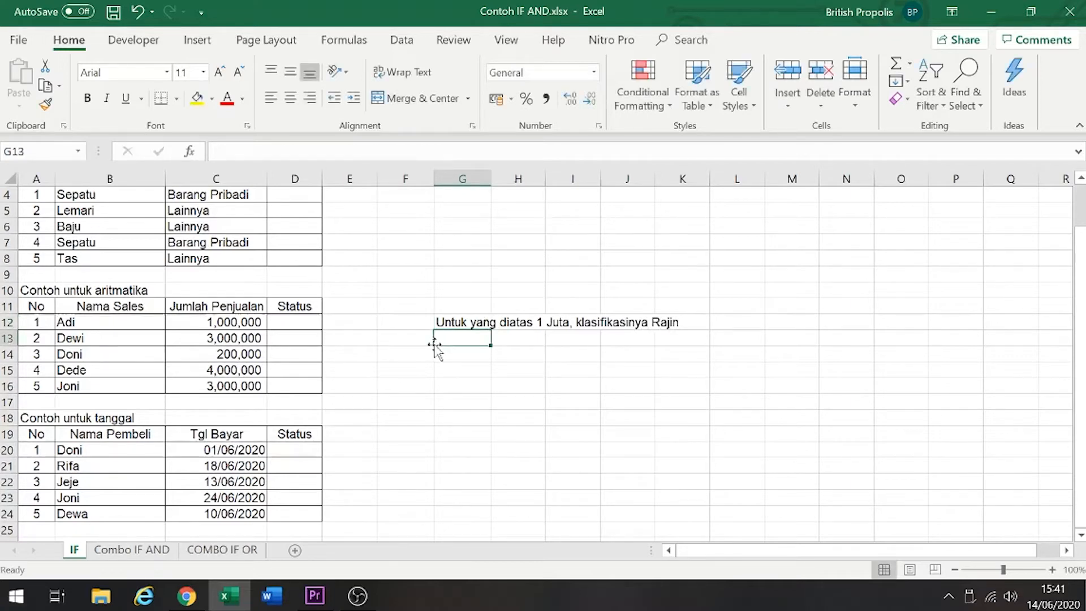
Enter the note "Untuk yang dibawah 1 juta, klasifikasinya Malas" in G13 and review both notes
{"action": "type", "text": "Untuk yang di"}
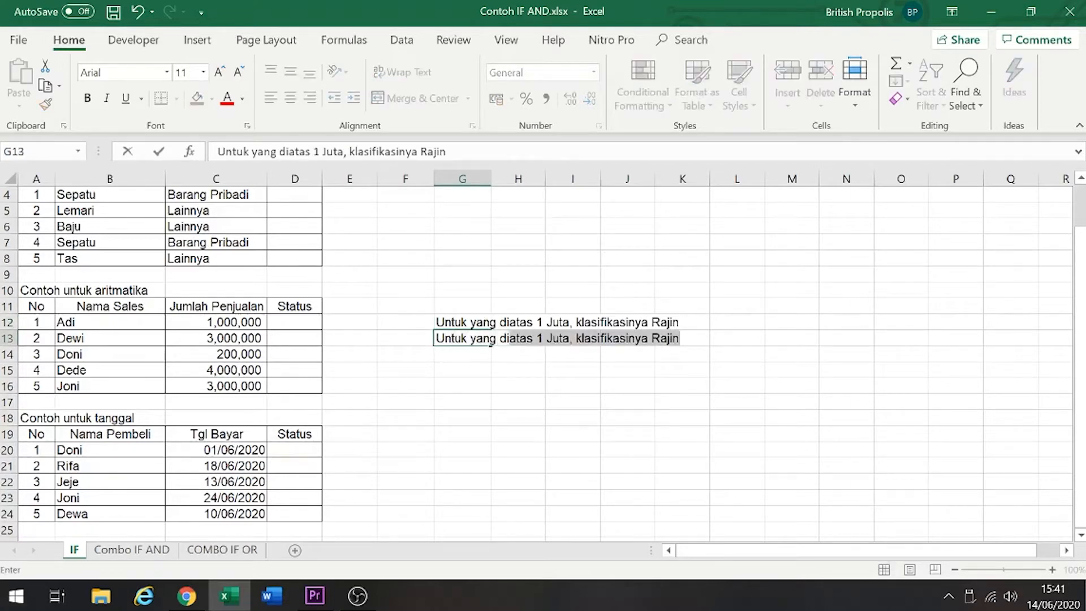
{"action": "type", "text": "bawah 1 juta, klasifikasinya mal"}
{"action": "key", "text": "BackSpace"}
{"action": "key", "text": "BackSpace"}
{"action": "key", "text": "BackSpace"}
{"action": "type", "text": "Malas"}
{"action": "key", "text": "Return"}
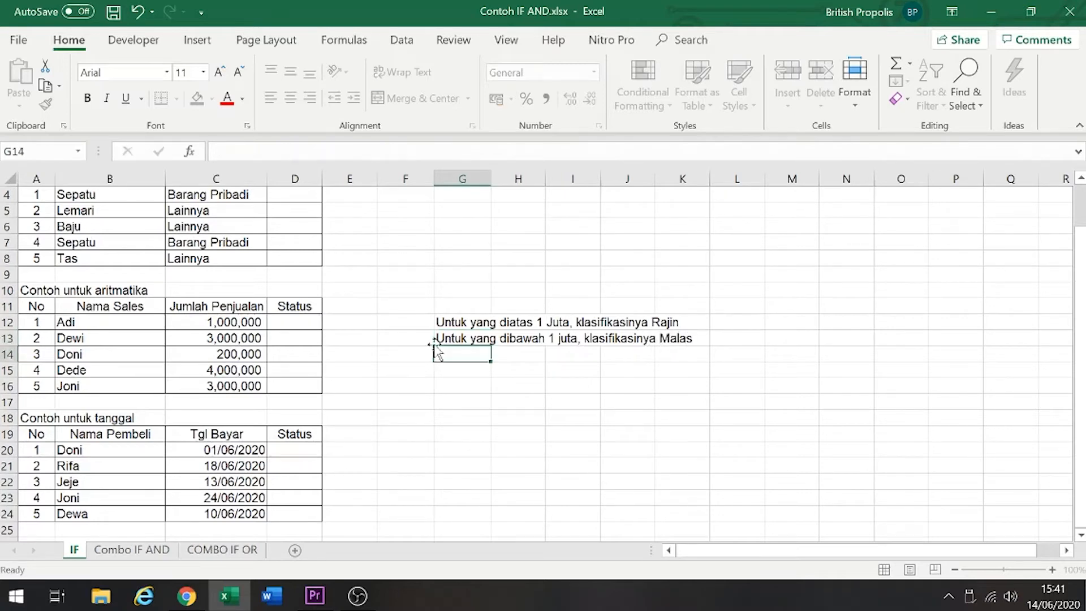
{"action": "key", "text": "Up"}
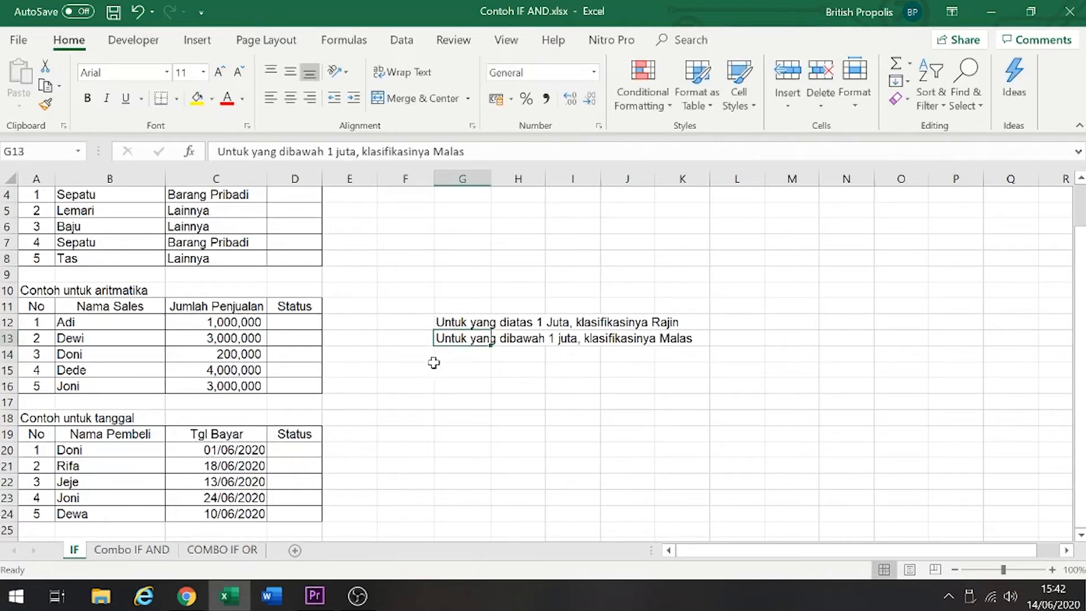
{"action": "mouse_move", "coordinate": [469, 320]}
{"action": "left_mouse_down"}
{"action": "mouse_move", "coordinate": [474, 338]}
{"action": "mouse_move", "coordinate": [461, 338]}
{"action": "left_mouse_up"}
{"action": "left_click", "coordinate": [464, 397]}
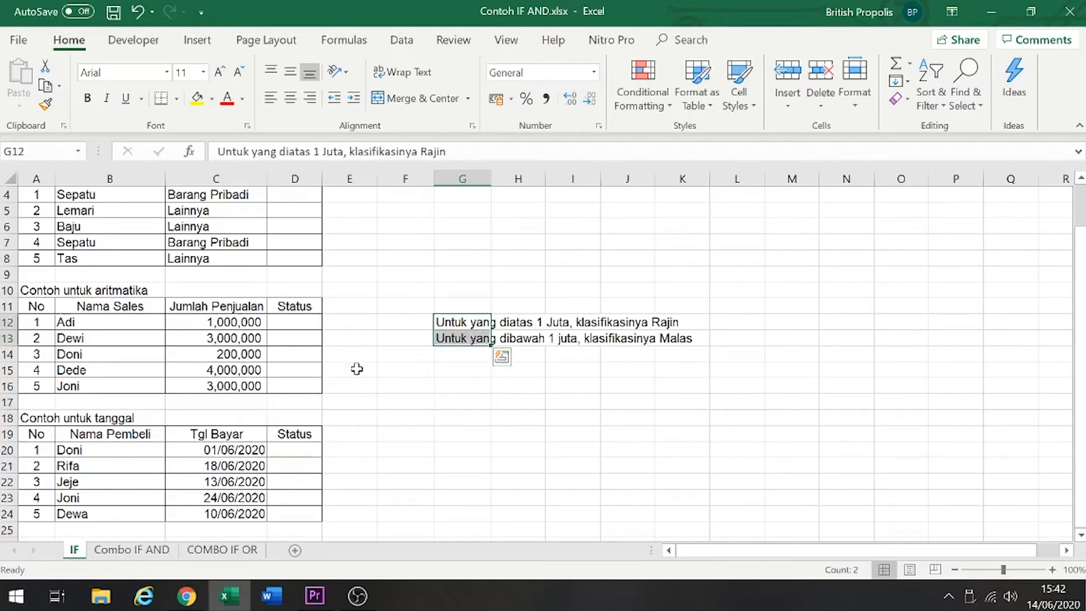
Begin an IF formula in D12 of the arithmetic example table with the condition C12>=1000000
{"action": "left_click", "coordinate": [307, 332]}
{"action": "key", "text": "Up"}
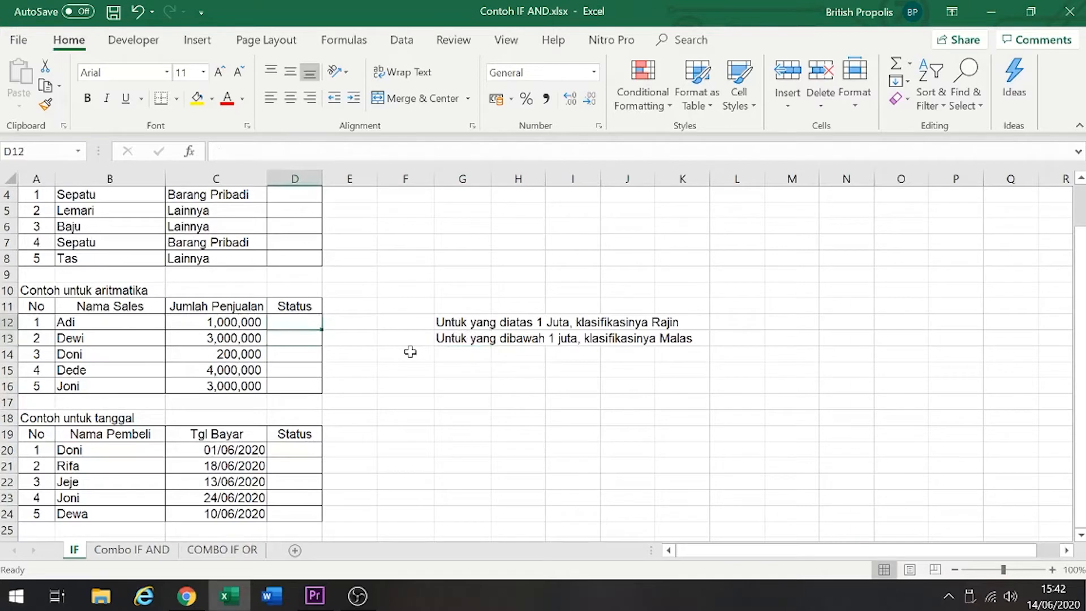
{"action": "key", "text": "Left"}
{"action": "key", "text": "Left"}
{"action": "key", "text": "Right"}
{"action": "key", "text": "Right"}
{"action": "type", "text": "="}
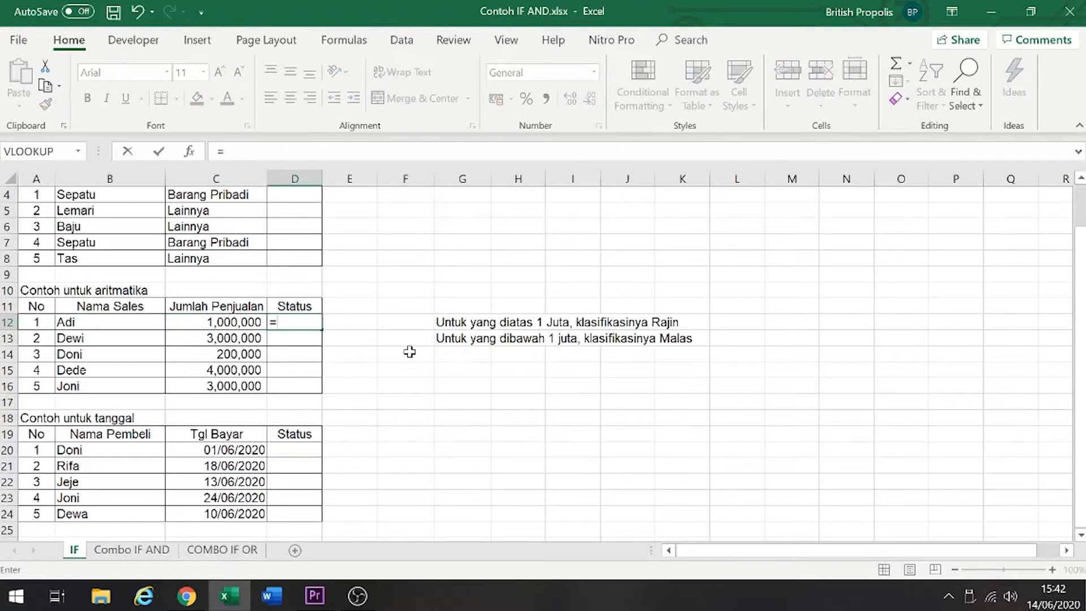
{"action": "type", "text": "IF"}
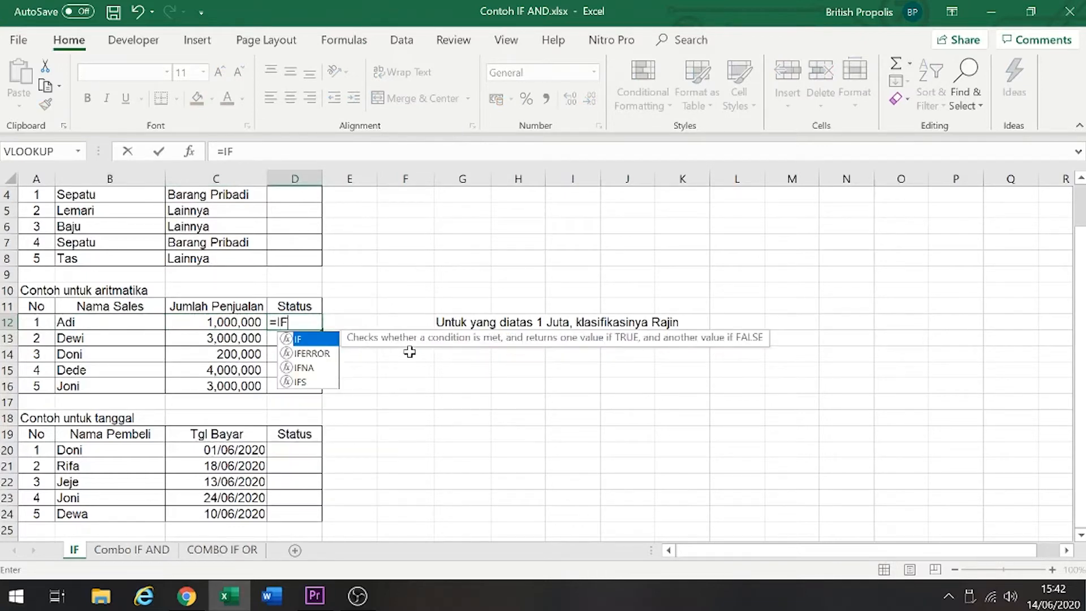
{"action": "type", "text": "("}
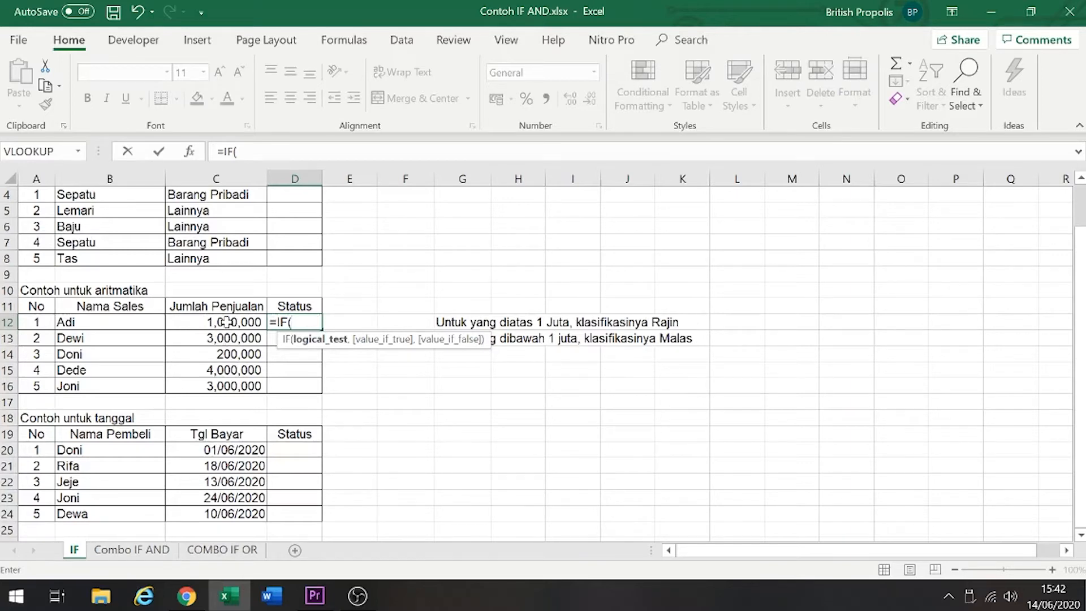
{"action": "left_click", "coordinate": [227, 322]}
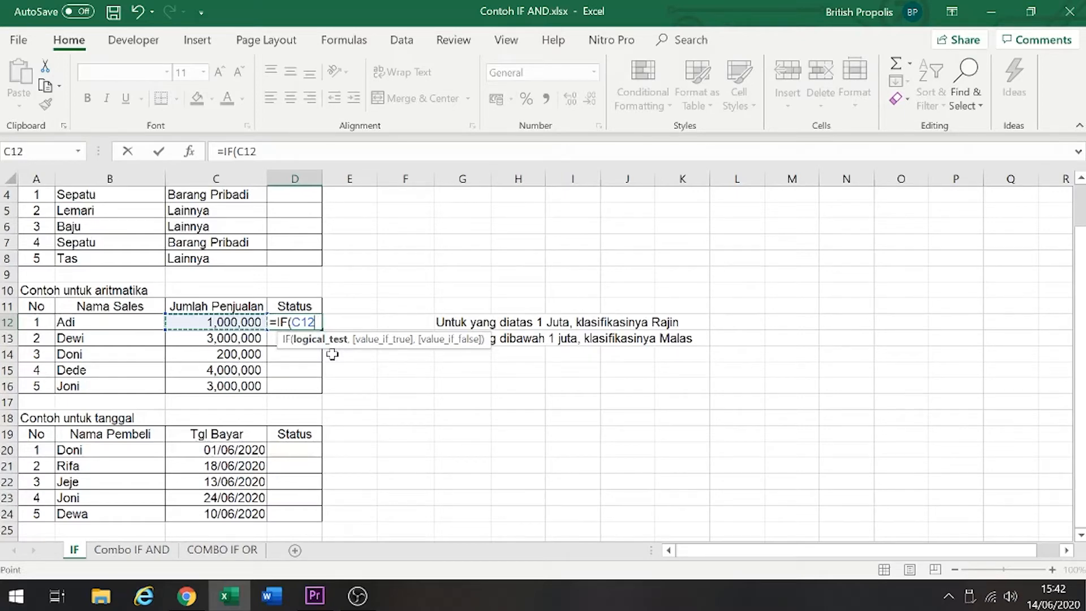
{"action": "type", "text": ">"}
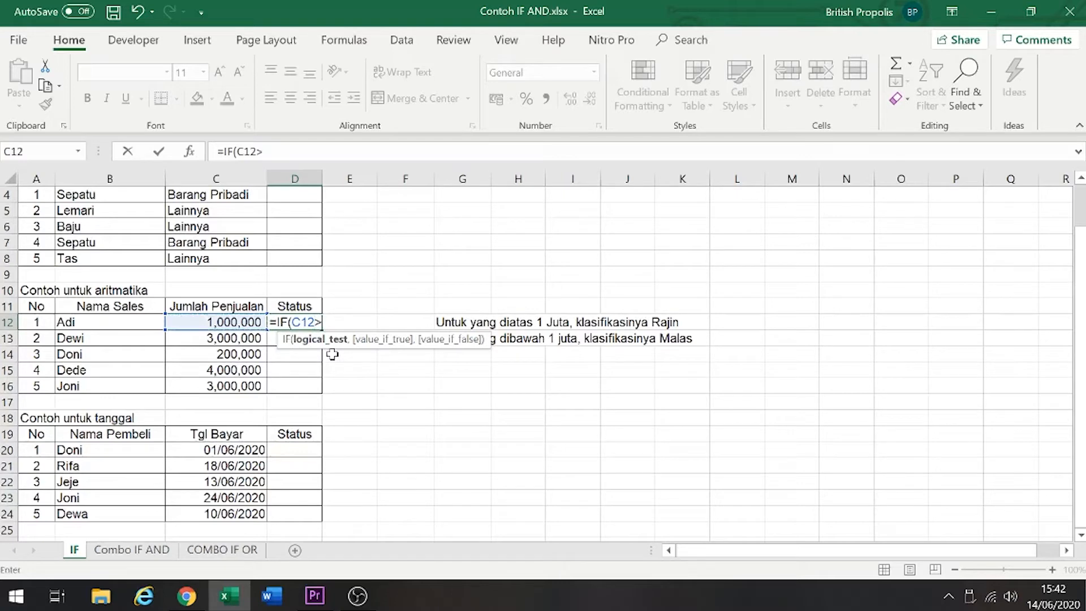
{"action": "type", "text": "="}
{"action": "type", "text": "1000000"}
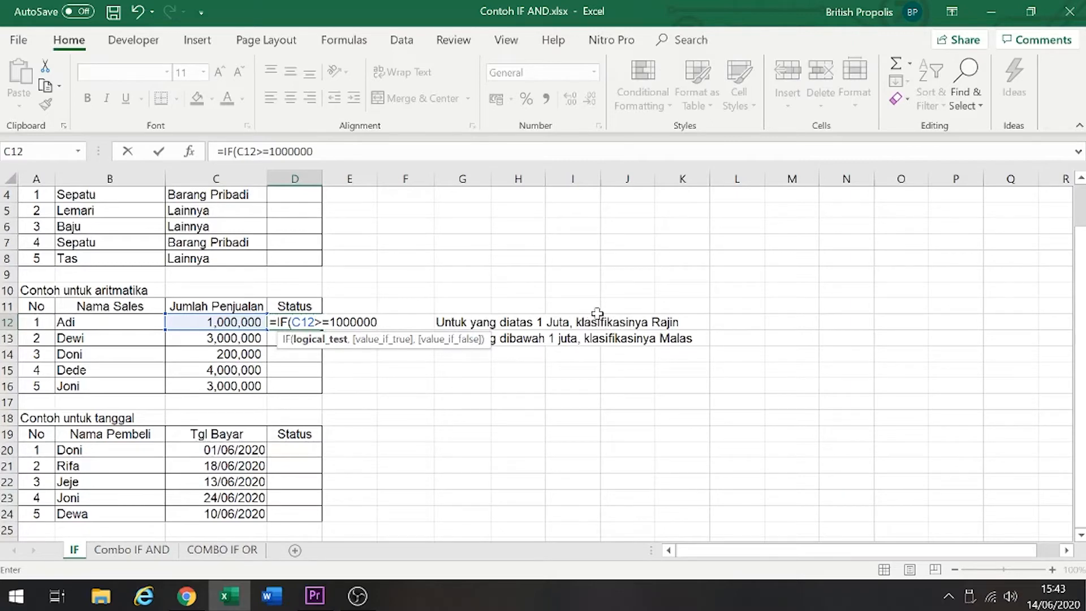
Complete the D12 formula so it returns "Rajin" when the condition is true and "Malas" when it is false
{"action": "type", "text": ","}
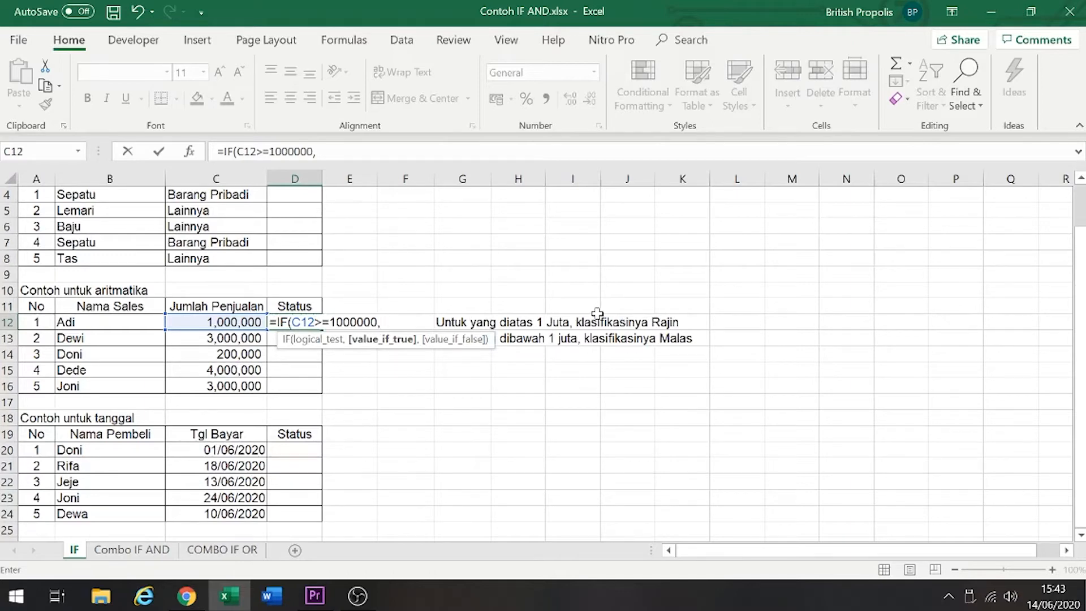
{"action": "type", "text": "\"Rajin\""}
{"action": "type", "text": ","}
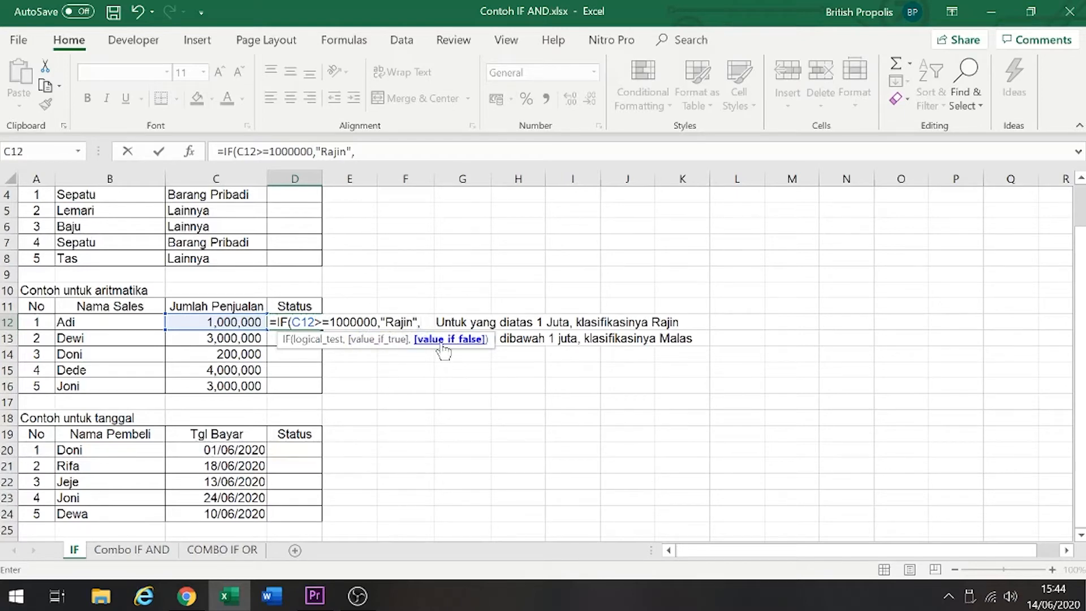
{"action": "type", "text": "\"Malas"}
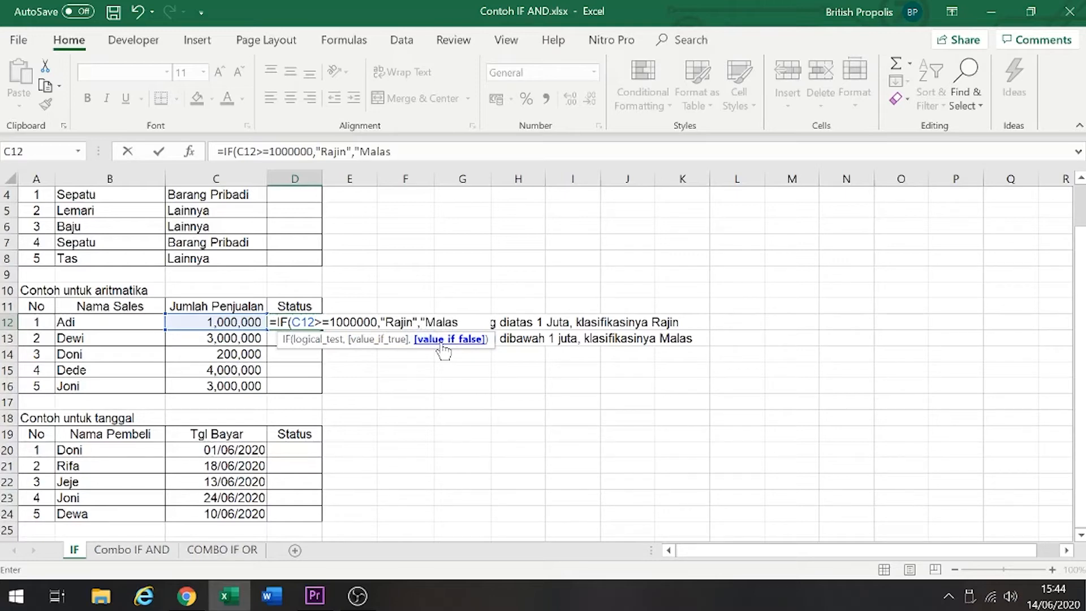
{"action": "type", "text": "\")"}
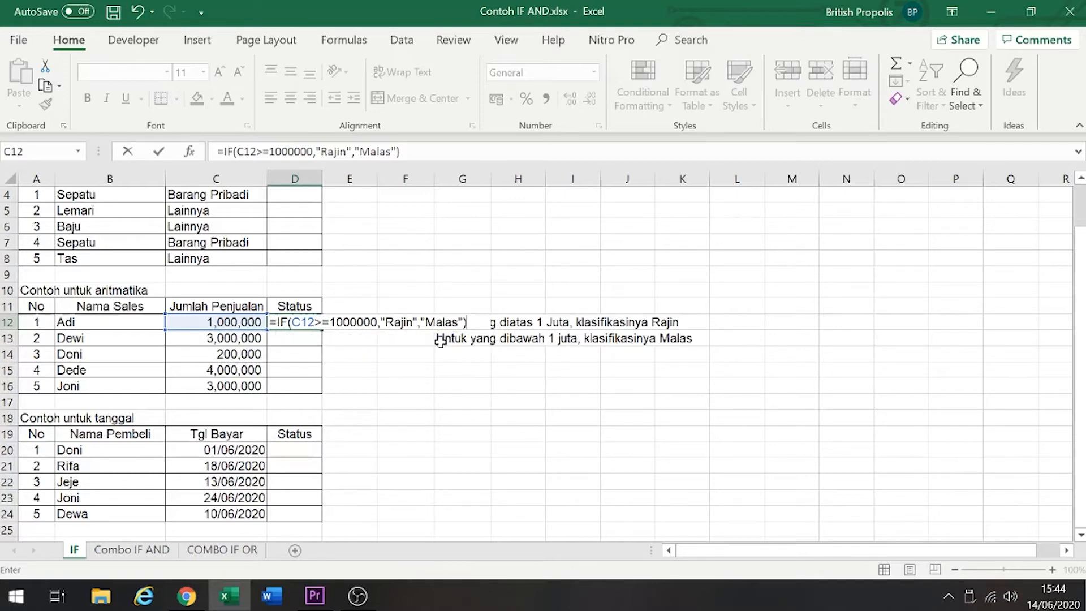
{"action": "key", "text": "Return"}
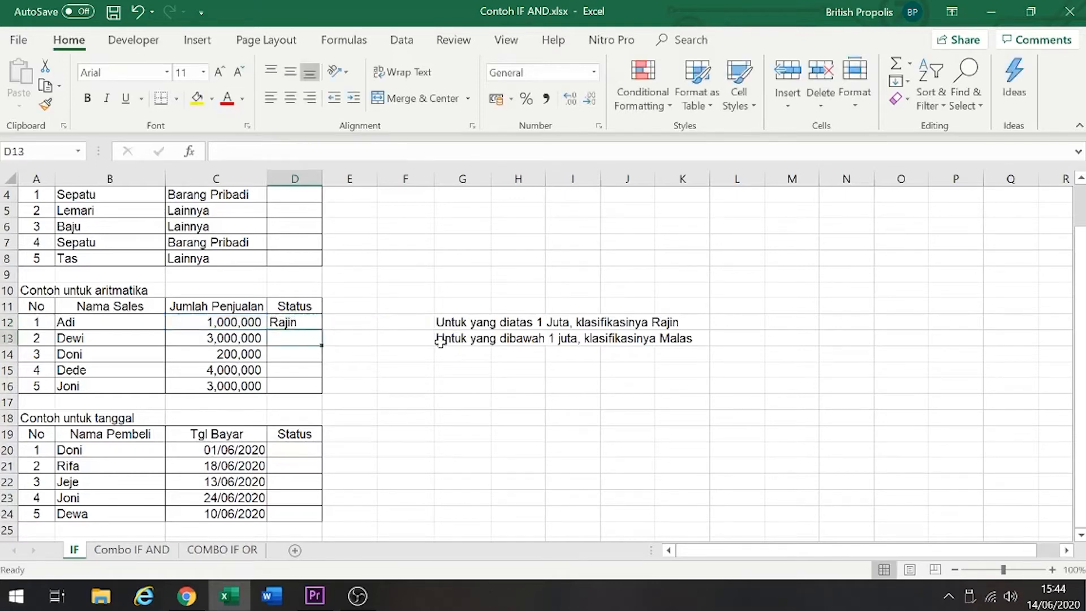
Copy the D12 Status formula down through D16 and check the statuses against the sales amounts
{"action": "left_click", "coordinate": [287, 325]}
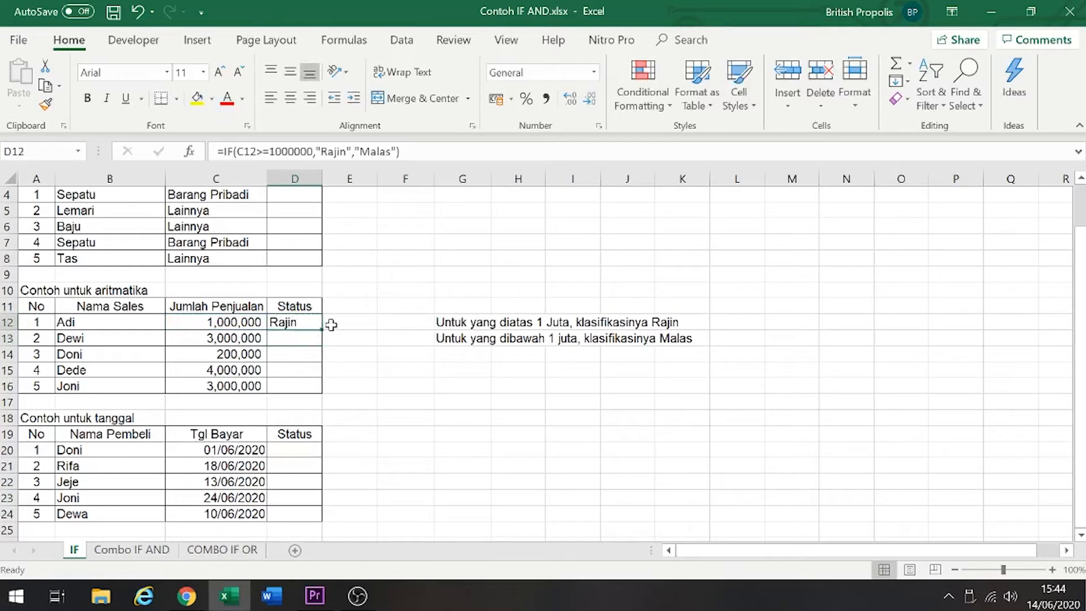
{"action": "left_click_drag", "start_coordinate": [324, 330], "coordinate": [318, 398]}
{"action": "left_click", "coordinate": [302, 370]}
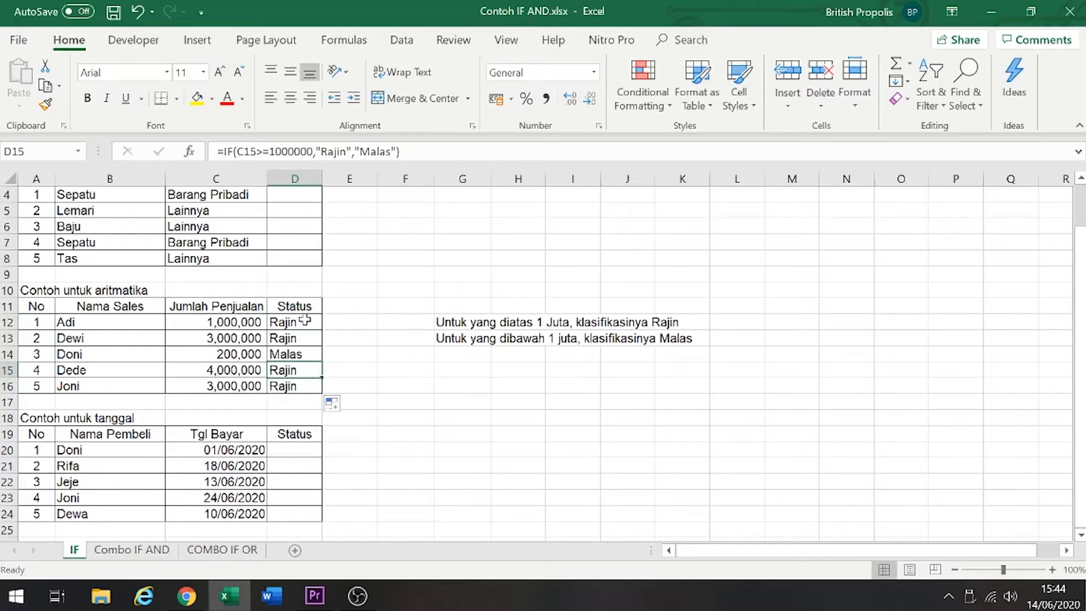
{"action": "left_click", "coordinate": [297, 338]}
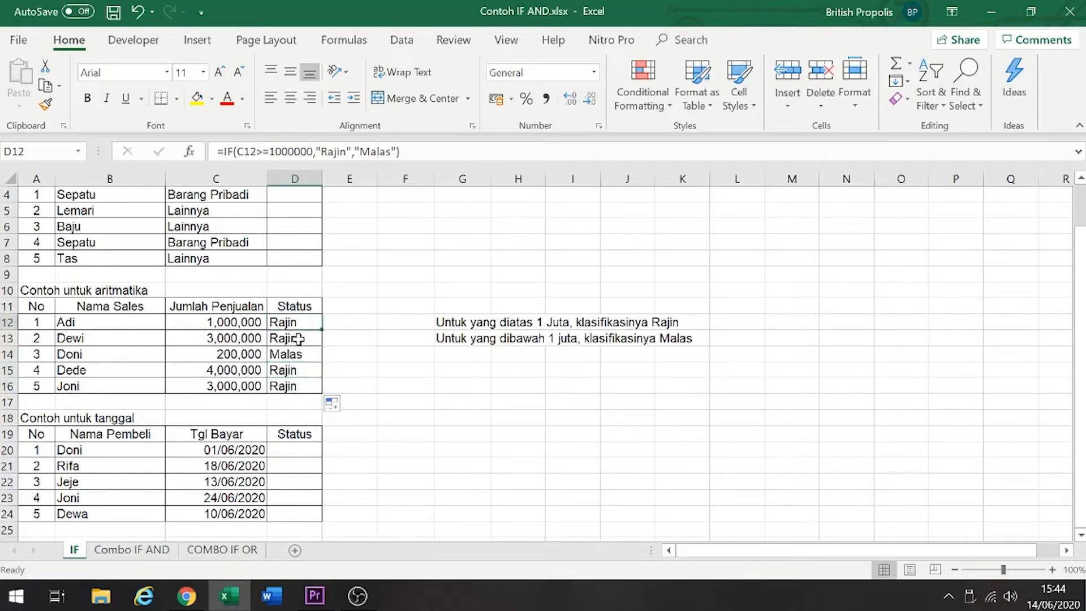
{"action": "left_click", "coordinate": [254, 357]}
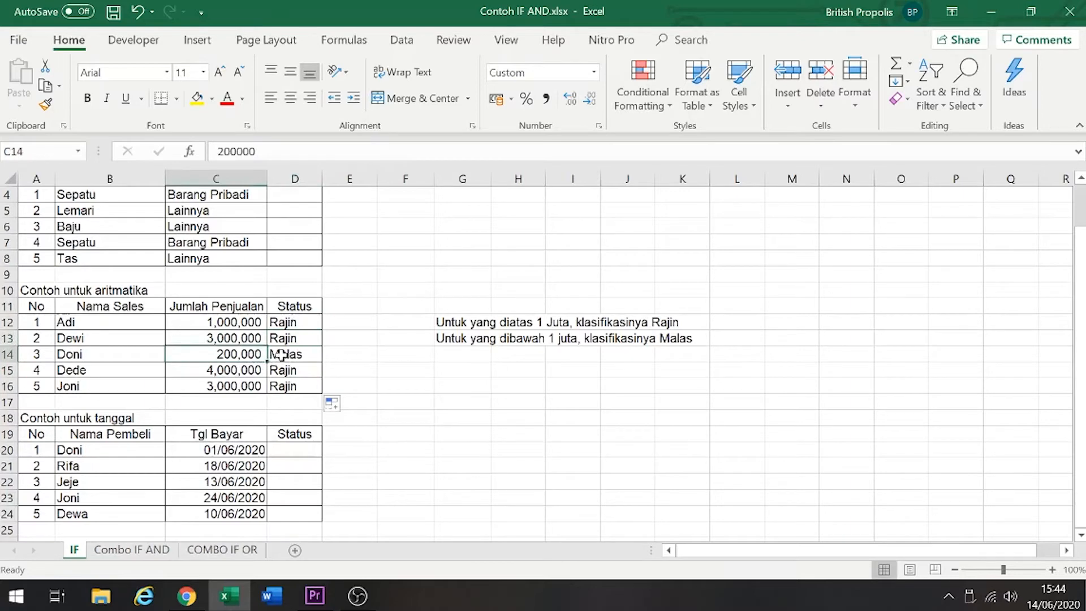
{"action": "left_click", "coordinate": [279, 355]}
Change the Jumlah Penjualan value in C15 to 100,000 to test the Status formula
{"action": "left_click", "coordinate": [250, 373]}
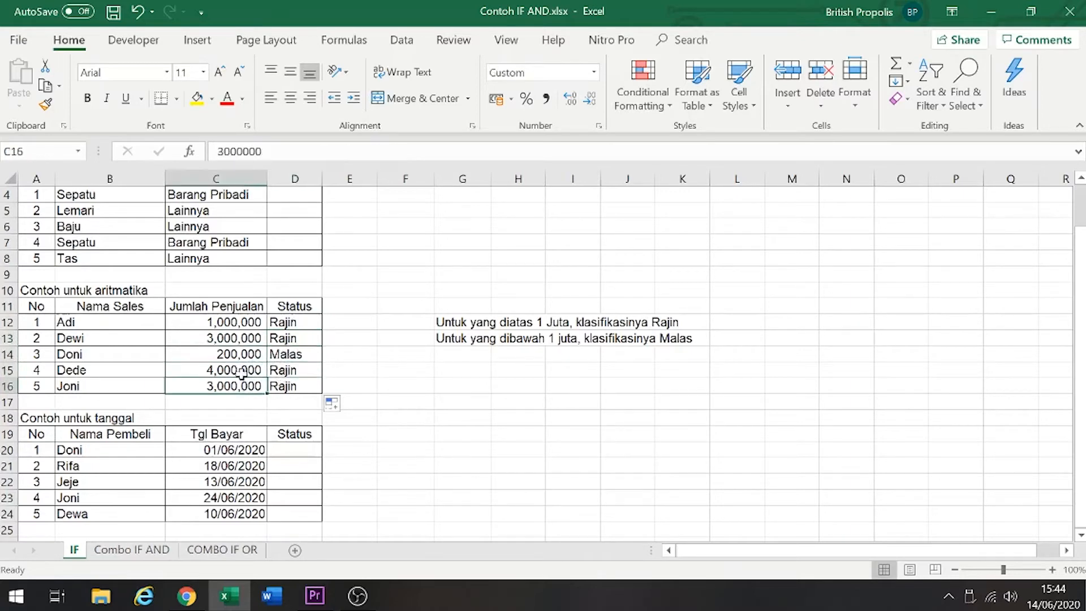
{"action": "type", "text": "100"}
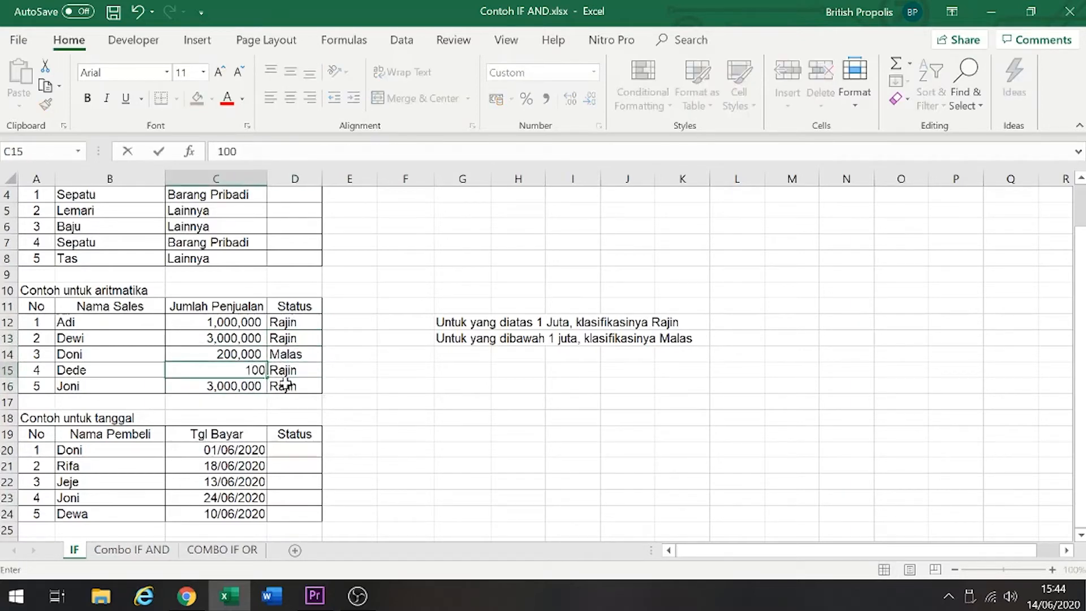
{"action": "type", "text": ",0000"}
{"action": "key", "text": "Return"}
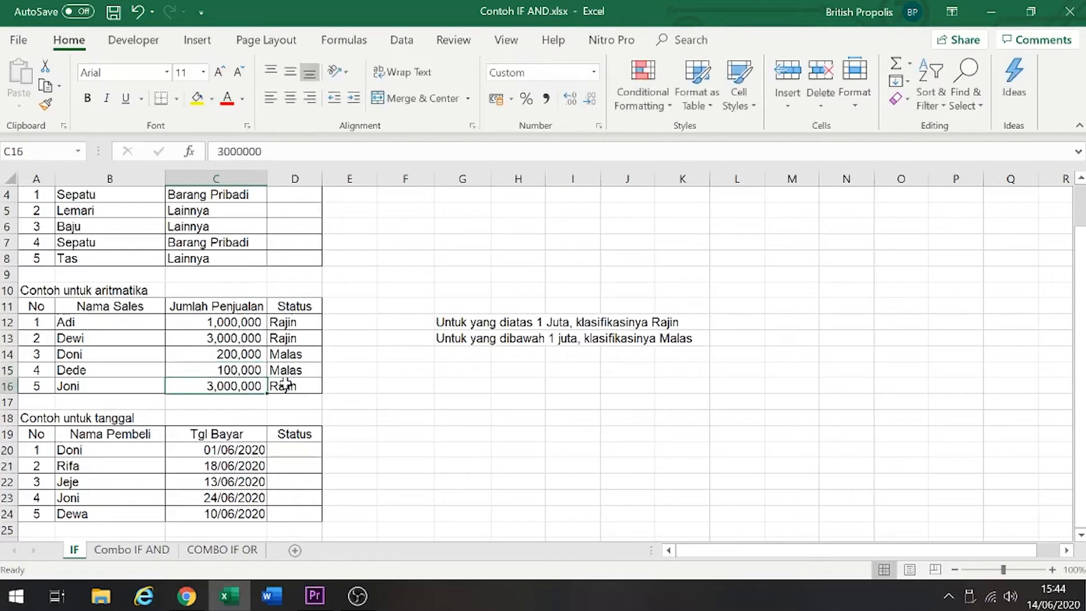
{"action": "scroll", "coordinate": [285, 396], "scroll_direction": "up", "scroll_amount": 1}
{"action": "scroll", "coordinate": [291, 391], "scroll_direction": "down", "scroll_amount": 1}
Clear the Status formulas in D13:D16, keeping only the one in D12
{"action": "left_click", "coordinate": [295, 386]}
{"action": "left_click", "coordinate": [296, 322]}
{"action": "left_click_drag", "start_coordinate": [298, 338], "coordinate": [301, 379]}
{"action": "key", "text": "Delete"}
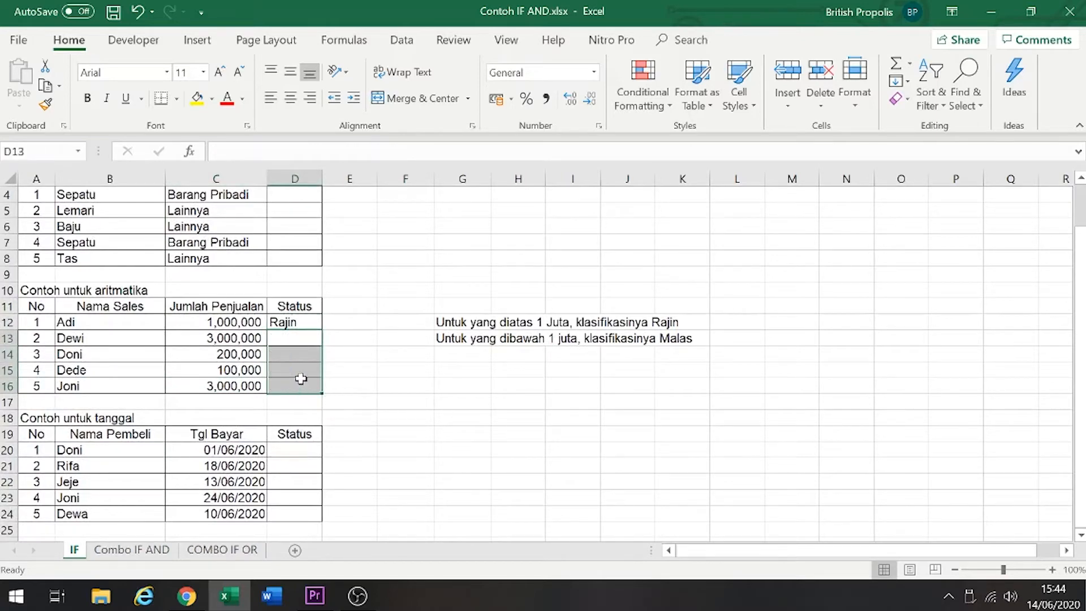
Examine the true and false result arguments "Rajin","Malas" within the IF formula in D12
{"action": "left_click", "coordinate": [301, 324]}
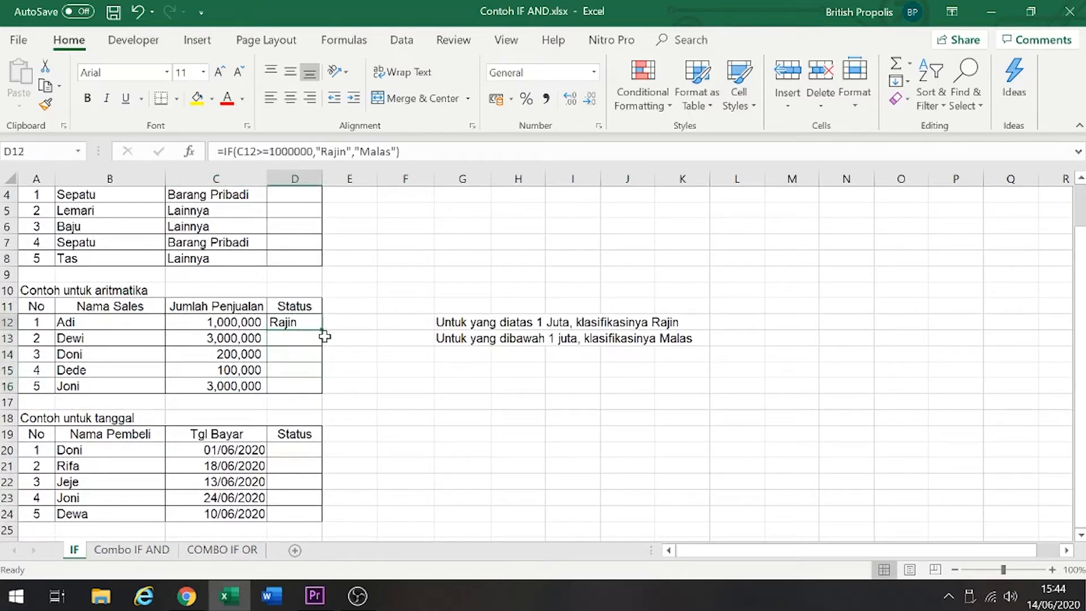
{"action": "double_click", "coordinate": [306, 325]}
{"action": "left_click", "coordinate": [380, 323]}
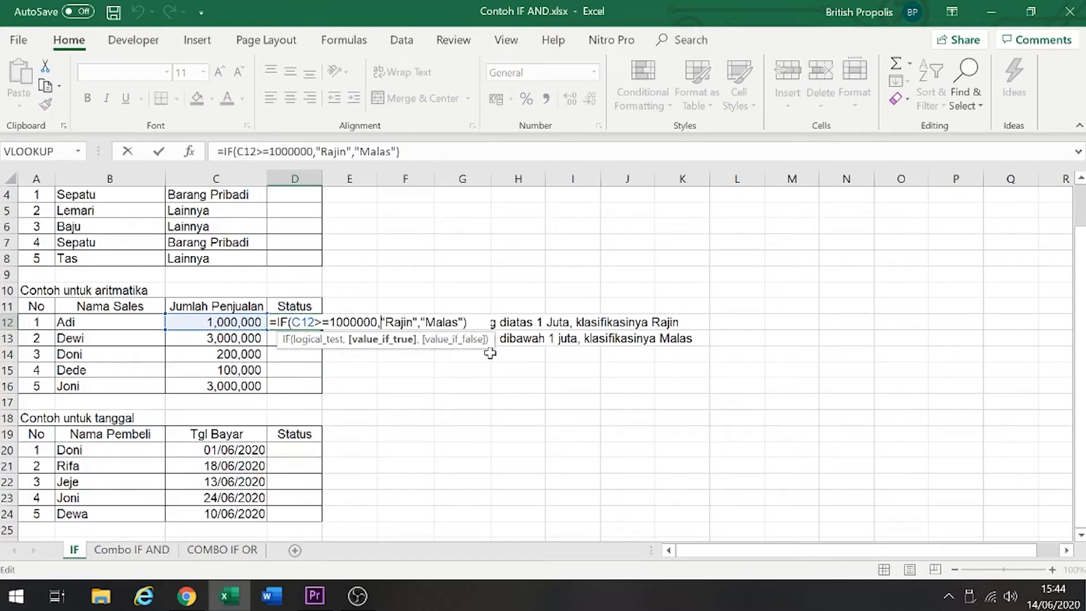
{"action": "key", "text": "shift+Right"}
{"action": "key", "text": "shift+Right"}
{"action": "key", "text": "shift+Right"}
{"action": "key", "text": "shift+Right"}
{"action": "key", "text": "shift+Right"}
{"action": "key", "text": "shift+Right"}
{"action": "key", "text": "shift+Right"}
{"action": "key", "text": "shift+Right"}
{"action": "key", "text": "shift+Right"}
{"action": "key", "text": "shift+Right"}
{"action": "key", "text": "shift+Right"}
{"action": "key", "text": "shift+Right"}
{"action": "key", "text": "shift+Right"}
{"action": "key", "text": "shift+Right"}
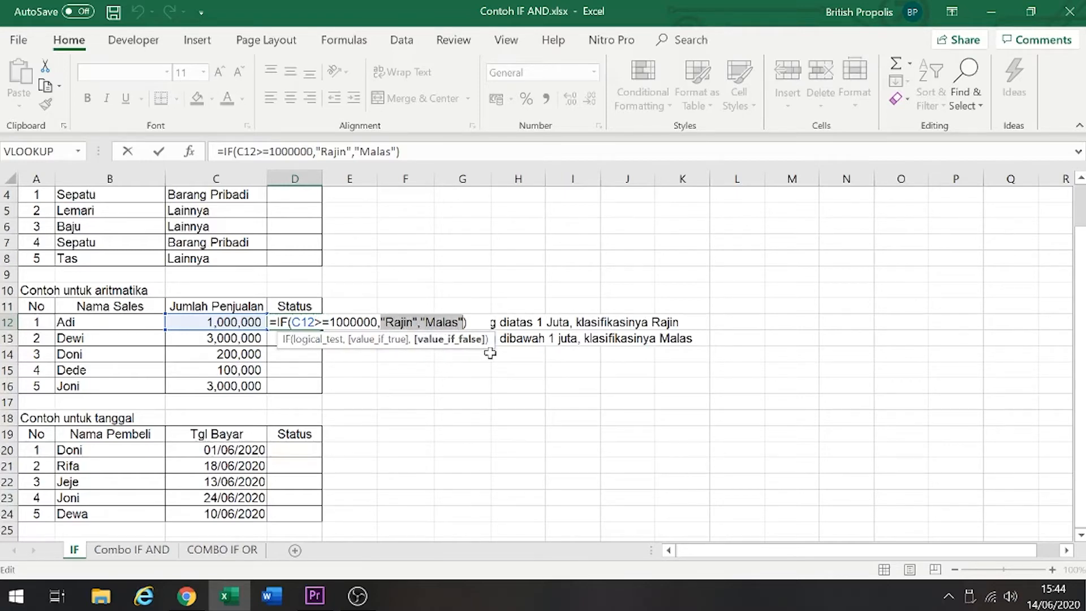
{"action": "key", "text": "Tab"}
Change the note in G12 to "Untuk yang diatas 1 Juta, bonusnya 10% dari penjualan"
{"action": "key", "text": "Right"}
{"action": "key", "text": "Right"}
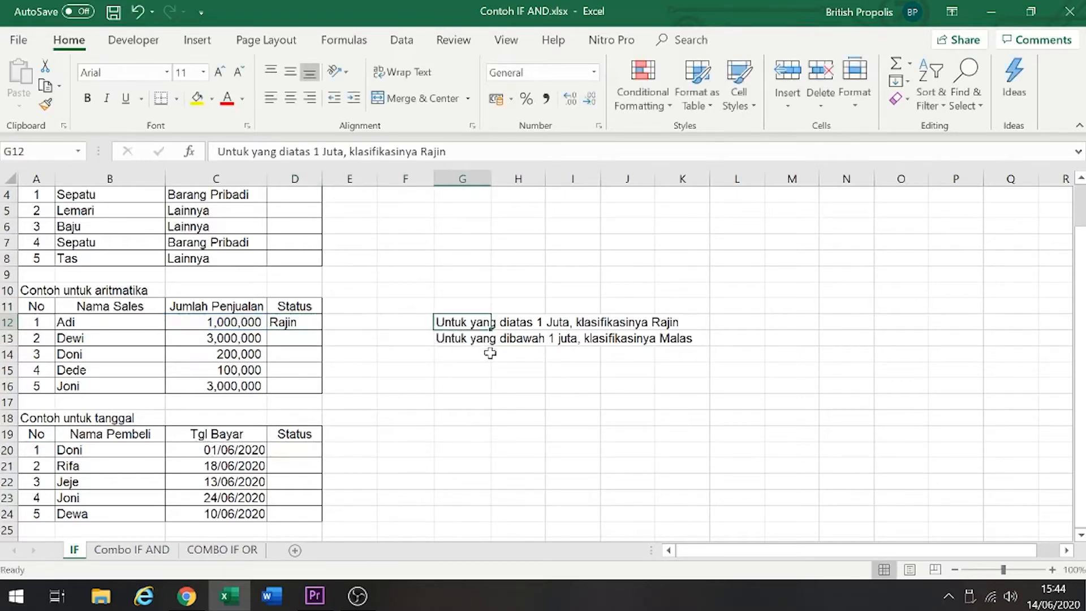
{"action": "left_click_drag", "start_coordinate": [356, 152], "coordinate": [512, 164]}
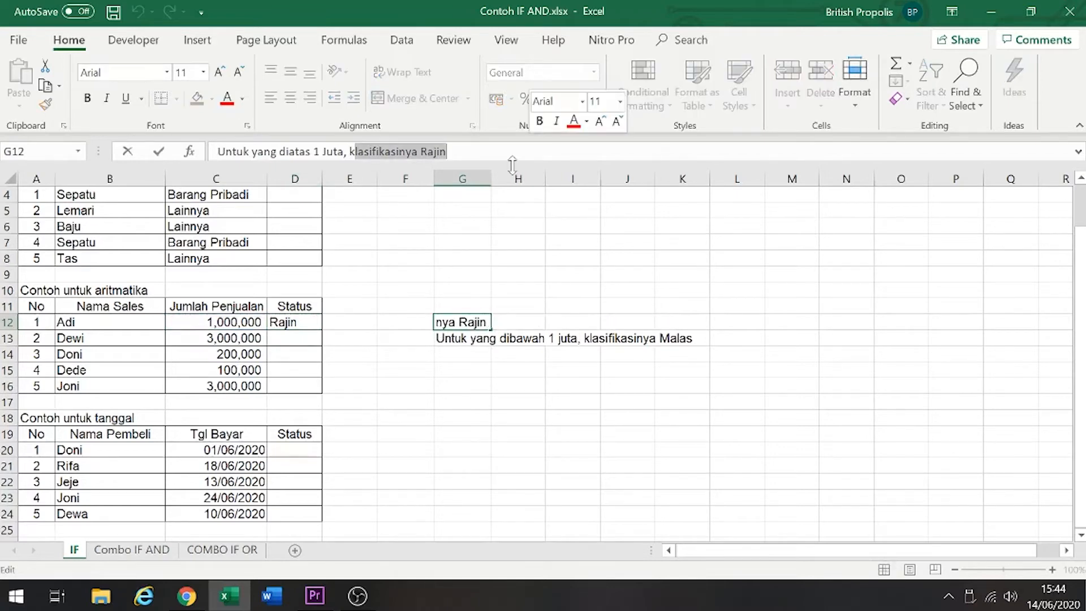
{"action": "key", "text": "BackSpace"}
{"action": "key", "text": "BackSpace"}
{"action": "type", "text": "bonusnya 100"}
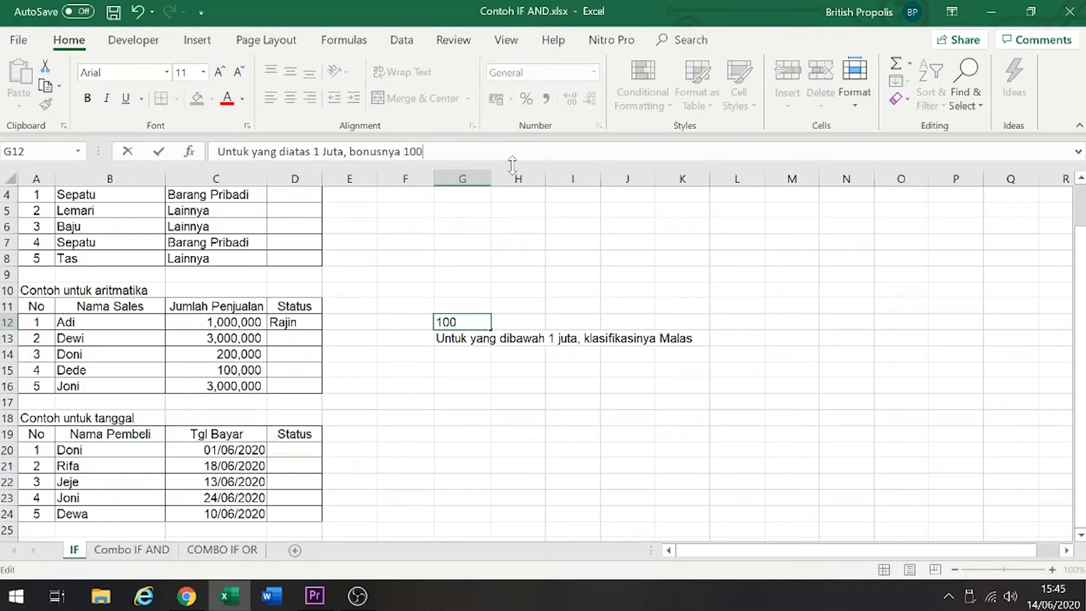
{"action": "key", "text": "BackSpace"}
{"action": "key", "text": "BackSpace"}
{"action": "key", "text": "BackSpace"}
{"action": "type", "text": "10% dari"}
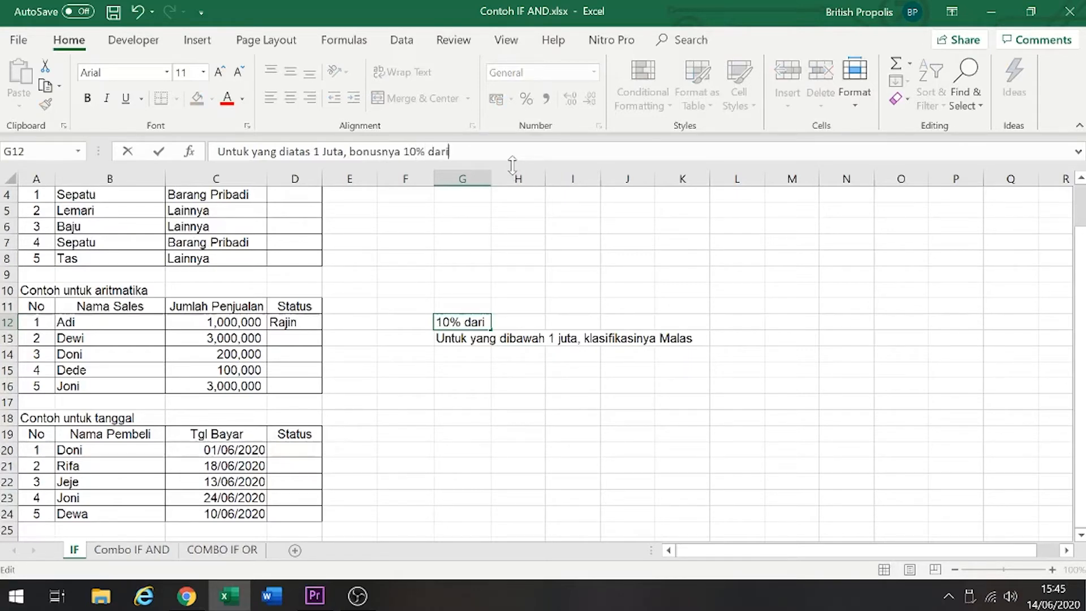
{"action": "type", "text": " penjualan"}
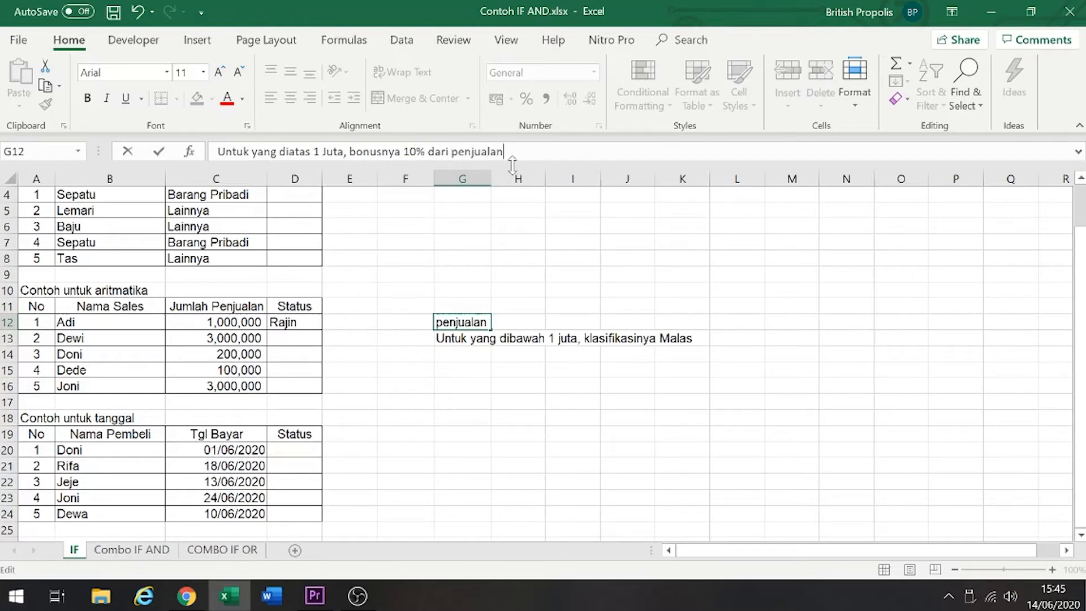
{"action": "key", "text": "Return"}
Change the note in G13 to "Untuk yang dibawah 1 juta, tidak dikasih bonus"
{"action": "left_click_drag", "start_coordinate": [464, 151], "coordinate": [362, 151]}
{"action": "type", "text": "t"}
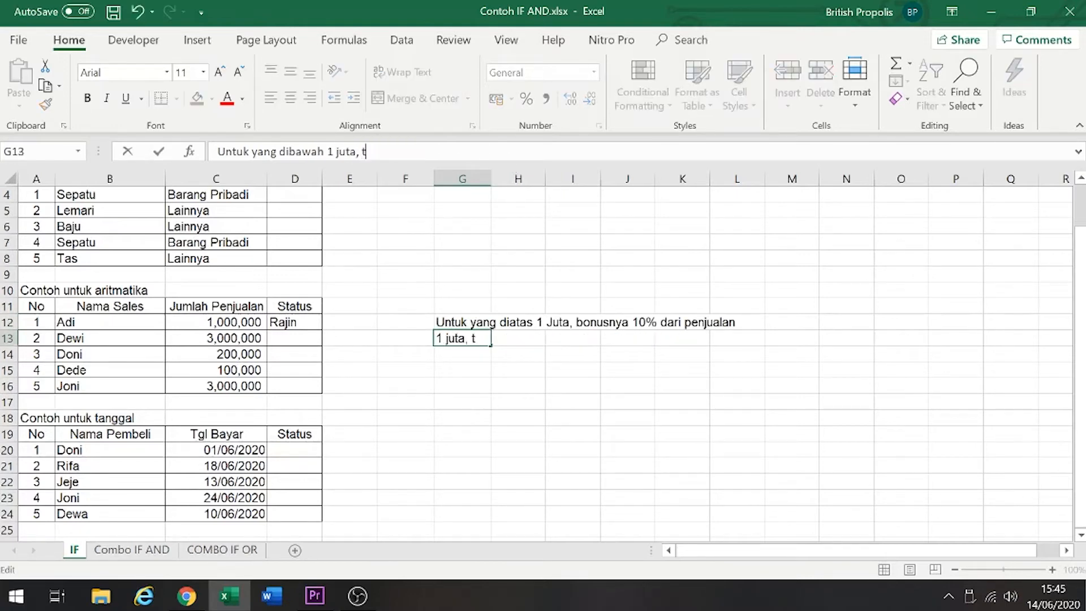
{"action": "type", "text": "idak dikasih bonus"}
{"action": "key", "text": "Return"}
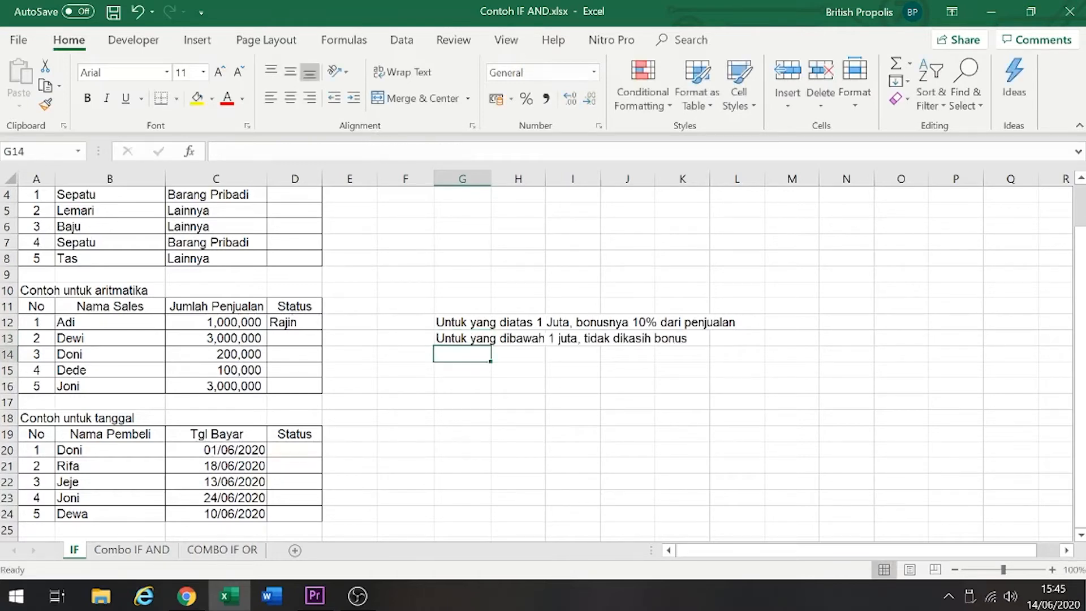
Replace the result arguments of the IF formula in D12 so it reads =IF(C12>=1000000,10%*C12,0)
{"action": "key", "text": "Up"}
{"action": "key", "text": "Up"}
{"action": "key", "text": "Left"}
{"action": "key", "text": "Left"}
{"action": "key", "text": "Left"}
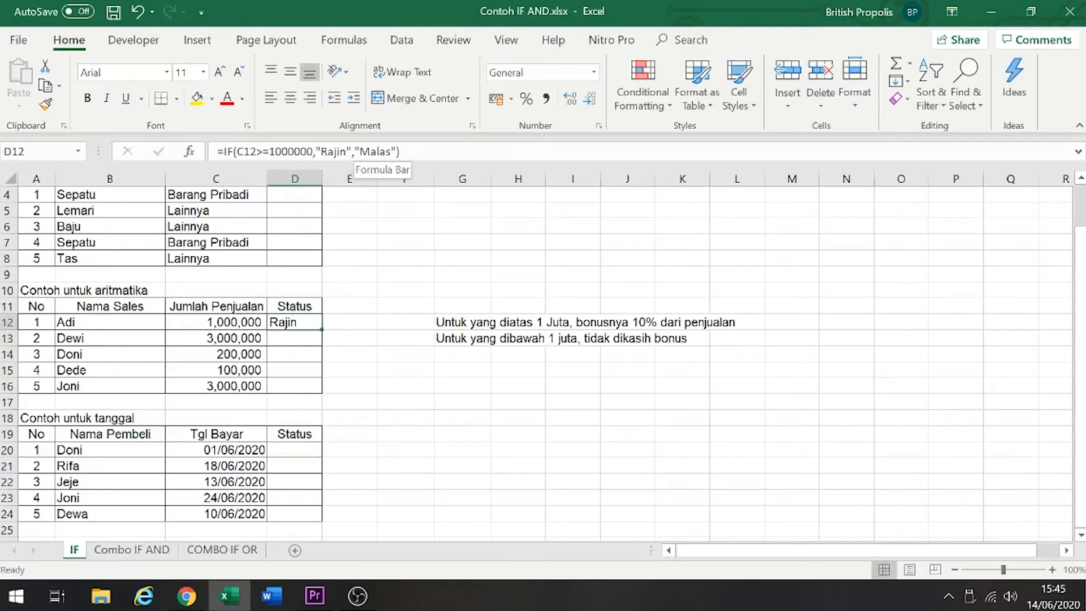
{"action": "left_click_drag", "start_coordinate": [316, 151], "coordinate": [400, 151]}
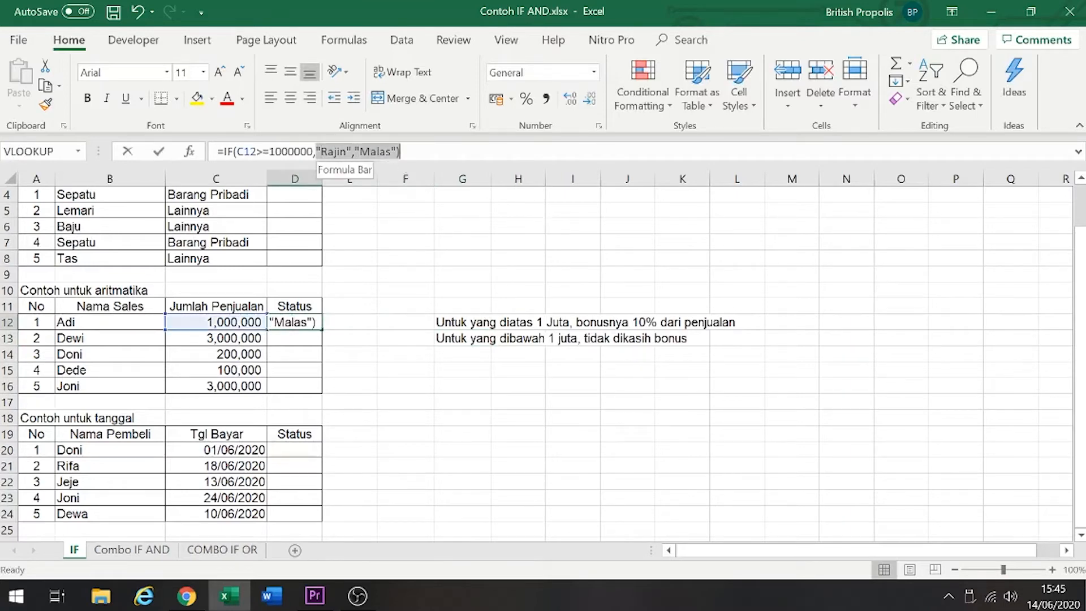
{"action": "key", "text": "BackSpace"}
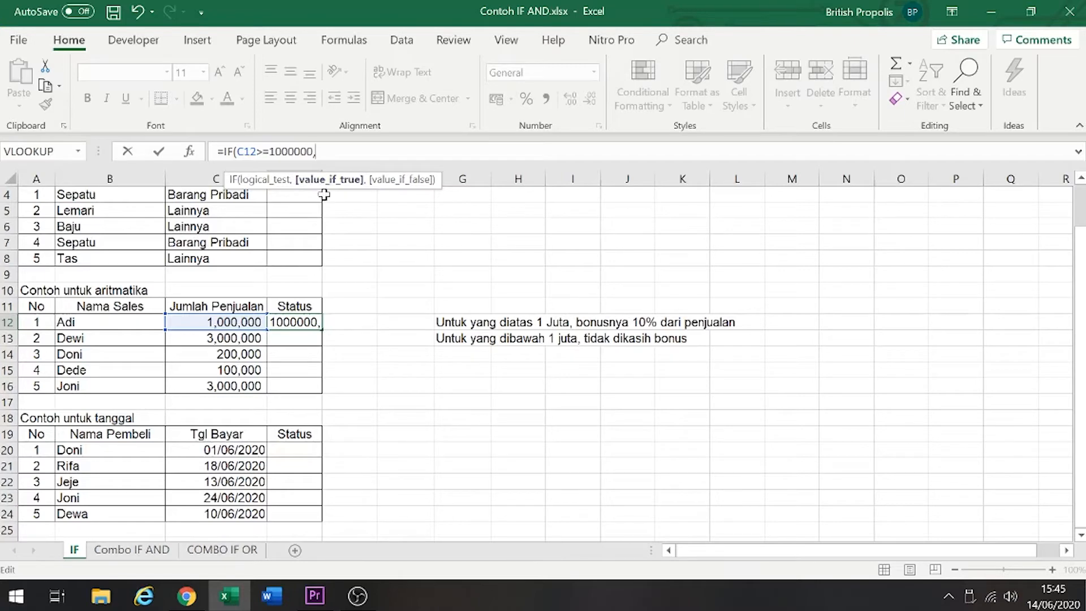
{"action": "type", "text": "10%*"}
{"action": "left_click", "coordinate": [202, 322]}
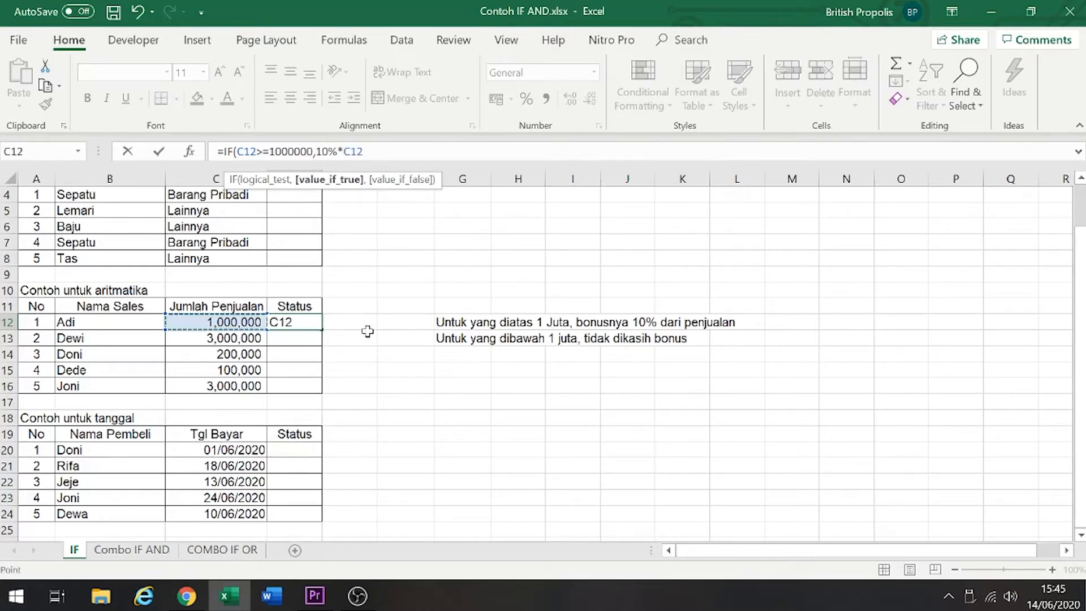
{"action": "type", "text": ",0"}
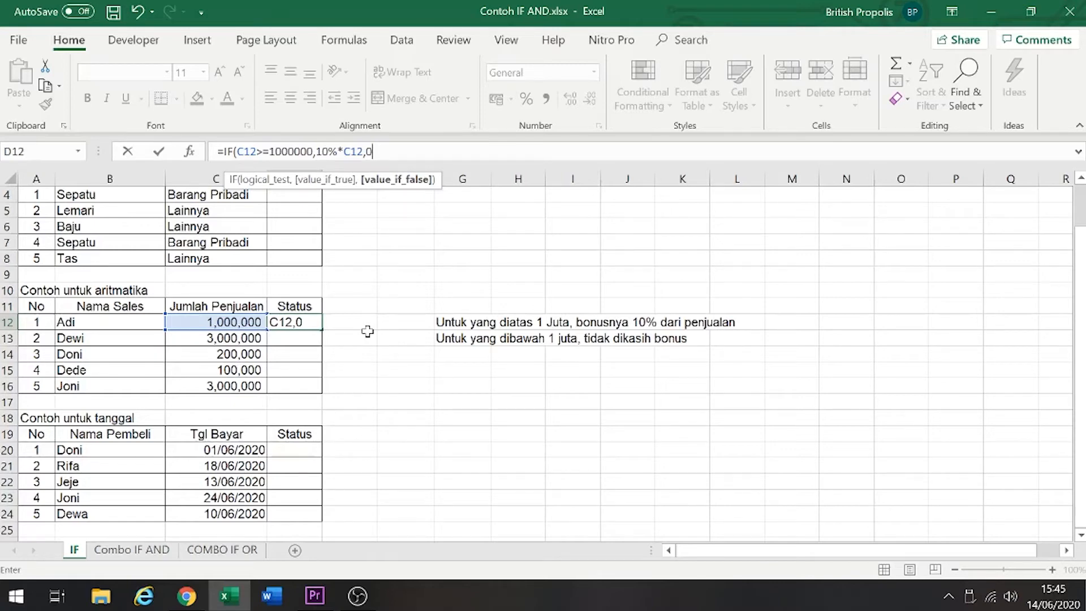
{"action": "type", "text": ")"}
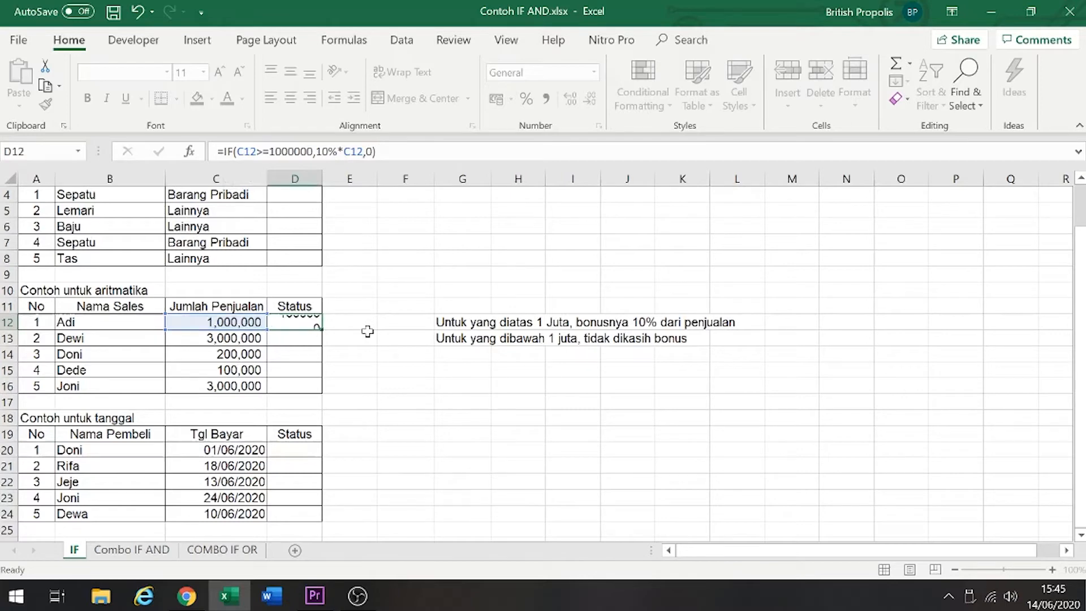
{"action": "key", "text": "Return"}
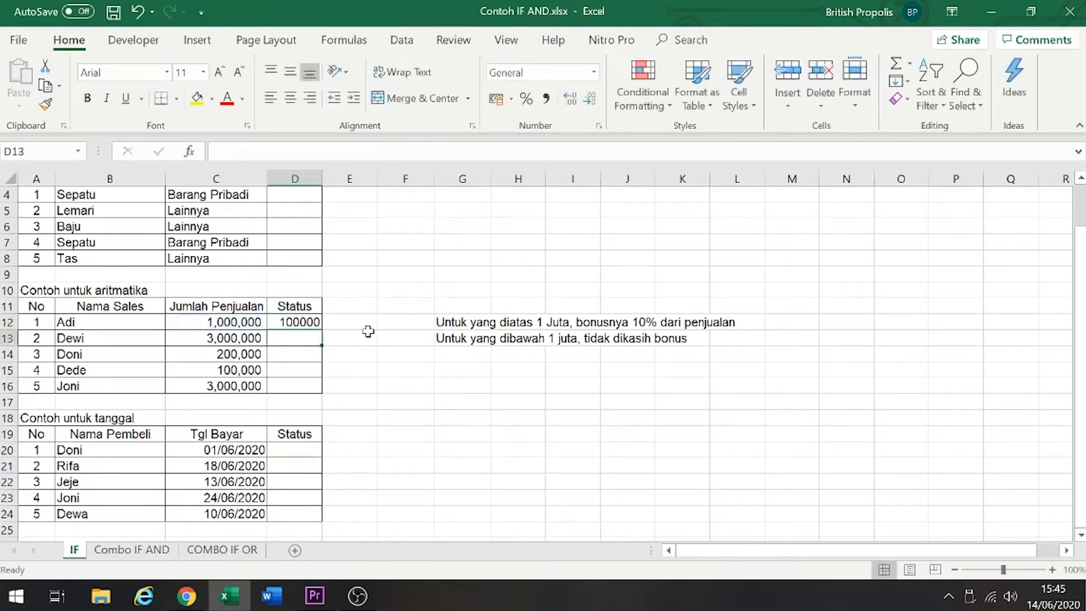
Copy the bonus formula from D12 down through D16
{"action": "left_click", "coordinate": [296, 322]}
{"action": "left_click_drag", "start_coordinate": [322, 330], "coordinate": [324, 392]}
{"action": "left_click", "coordinate": [318, 355]}
Format the bonus amounts in D12:D16 with thousands separators and no decimal places
{"action": "left_click_drag", "start_coordinate": [297, 322], "coordinate": [300, 386]}
{"action": "left_click", "coordinate": [547, 99]}
{"action": "left_click", "coordinate": [589, 99]}
{"action": "left_click", "coordinate": [589, 99]}
{"action": "left_click_drag", "start_coordinate": [422, 355], "coordinate": [427, 371]}
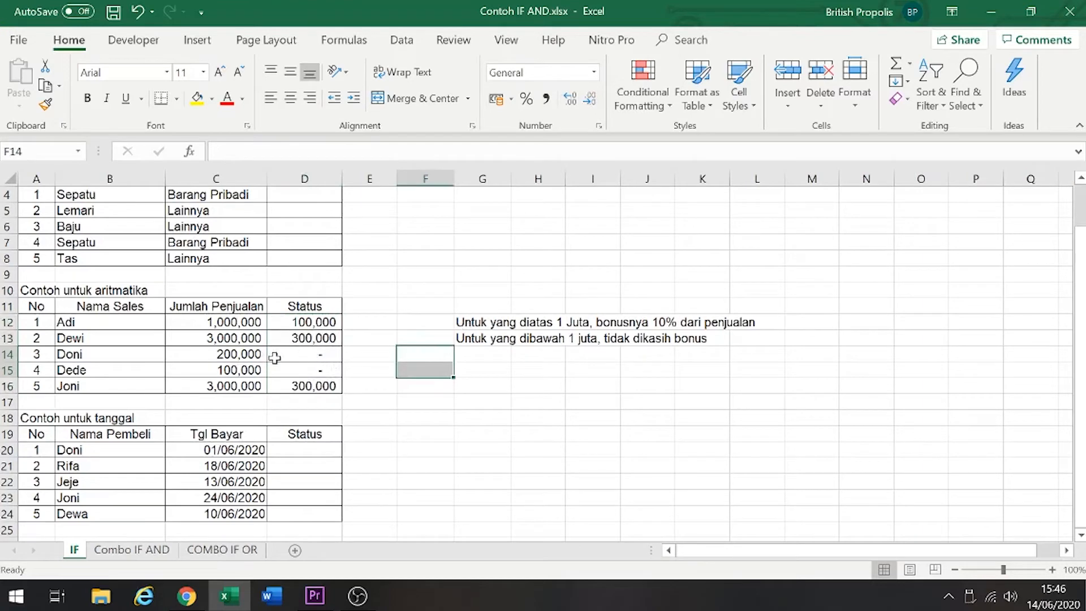
Examine the IF formula in D14 against the sales amount in C14, checking its value_if_false argument
{"action": "left_click", "coordinate": [249, 356]}
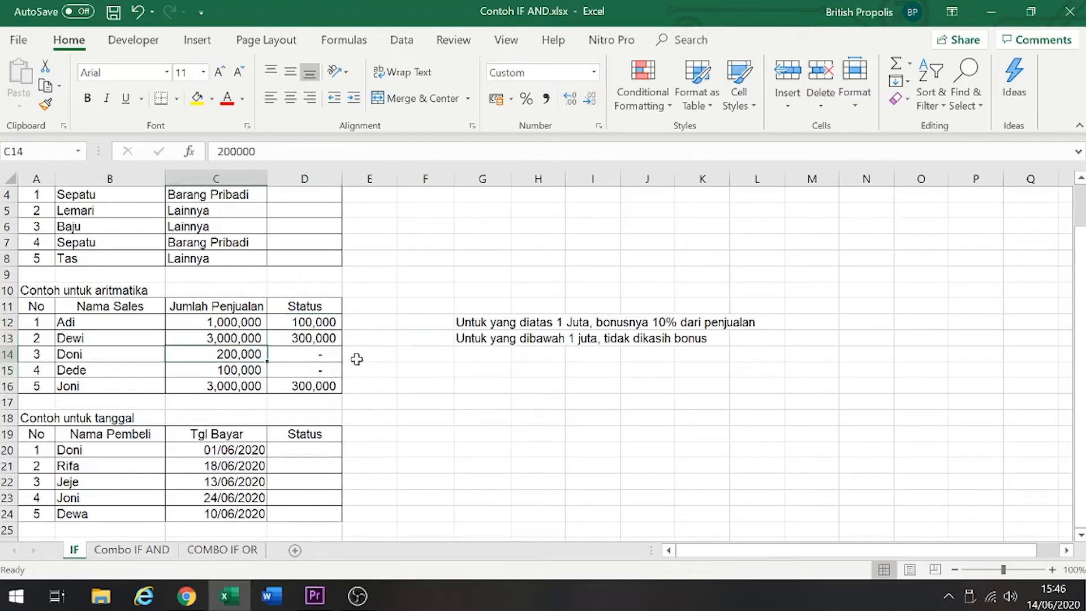
{"action": "left_click", "coordinate": [313, 354]}
{"action": "left_click", "coordinate": [315, 373]}
{"action": "left_click", "coordinate": [316, 355]}
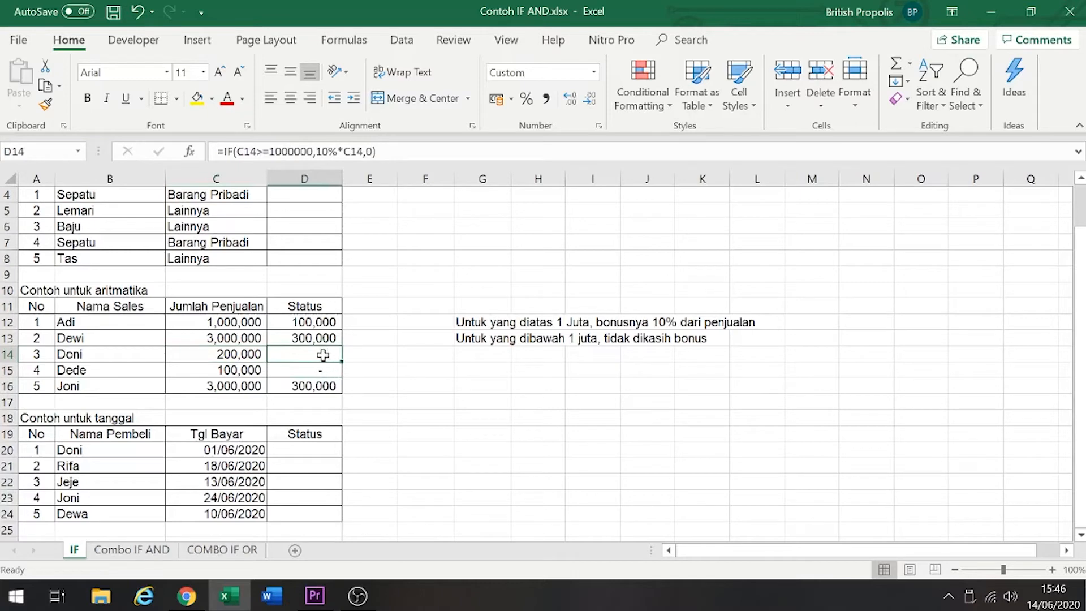
{"action": "left_click", "coordinate": [245, 355]}
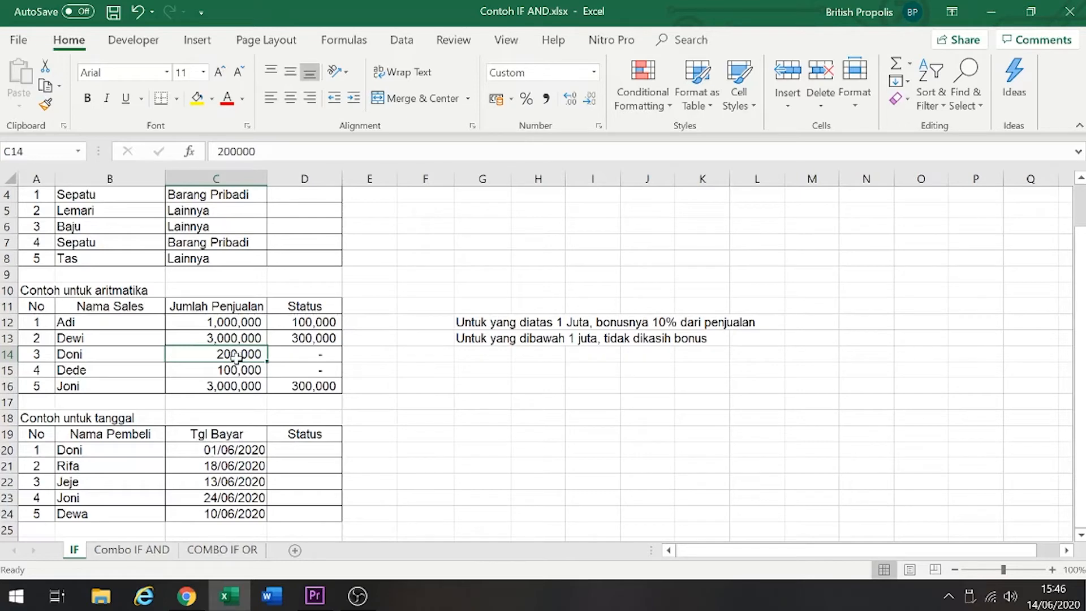
{"action": "double_click", "coordinate": [308, 355]}
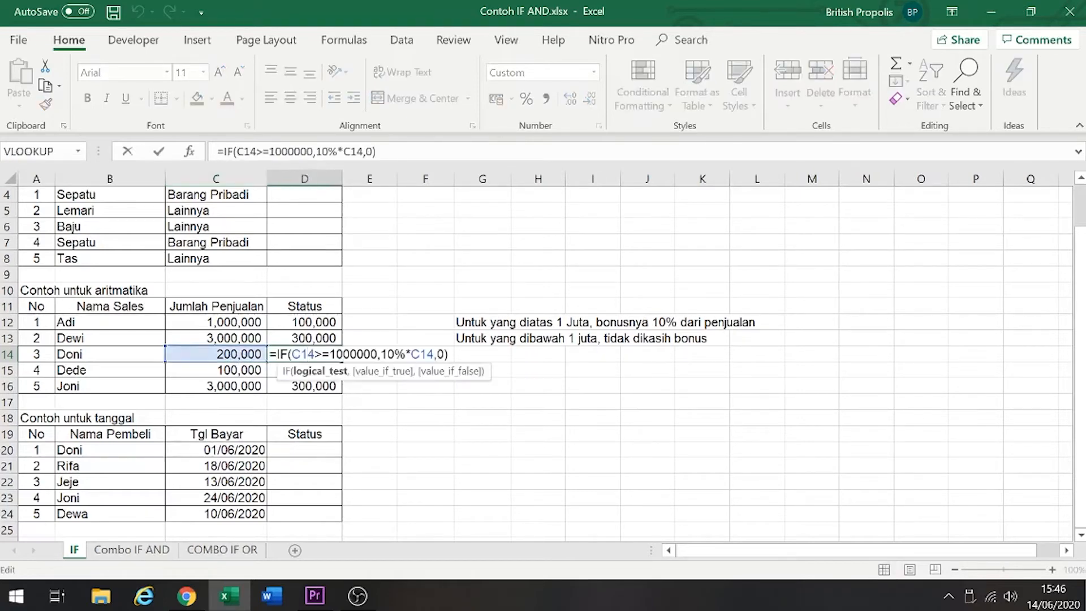
{"action": "left_click", "coordinate": [434, 355]}
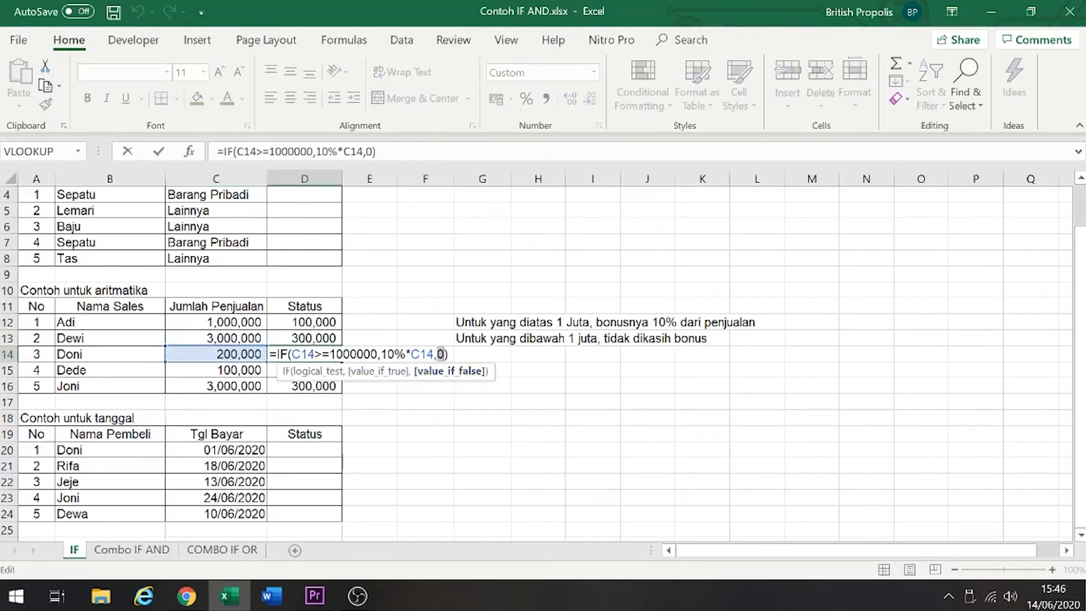
{"action": "key", "text": "Escape"}
Clear the bonus formulas in D12:D16 and the explanatory notes in G12:G13
{"action": "left_click", "coordinate": [323, 382]}
{"action": "left_click_drag", "start_coordinate": [316, 323], "coordinate": [320, 387]}
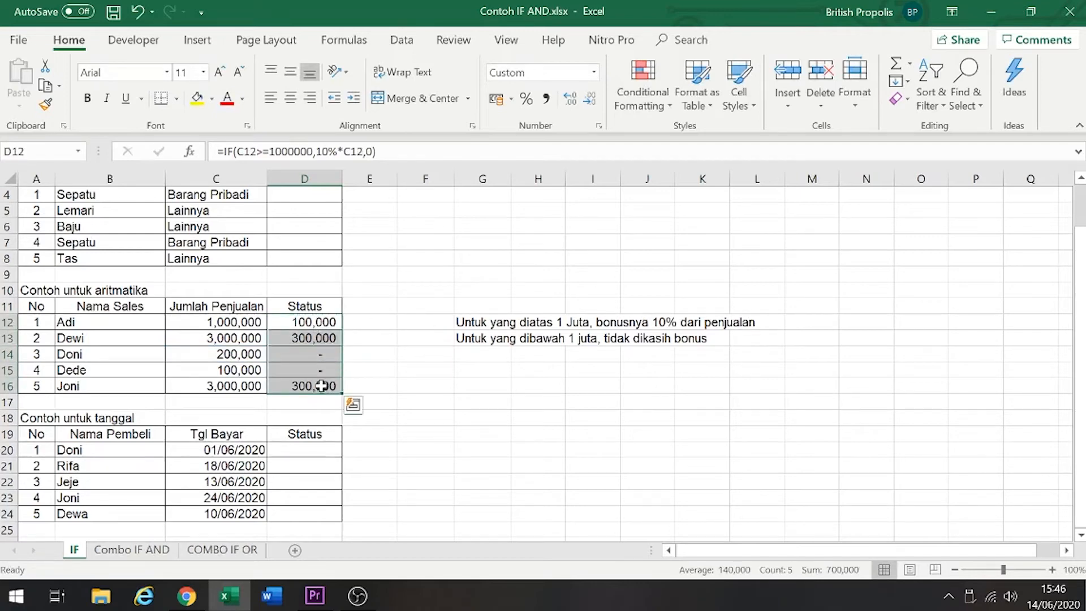
{"action": "key", "text": "Delete"}
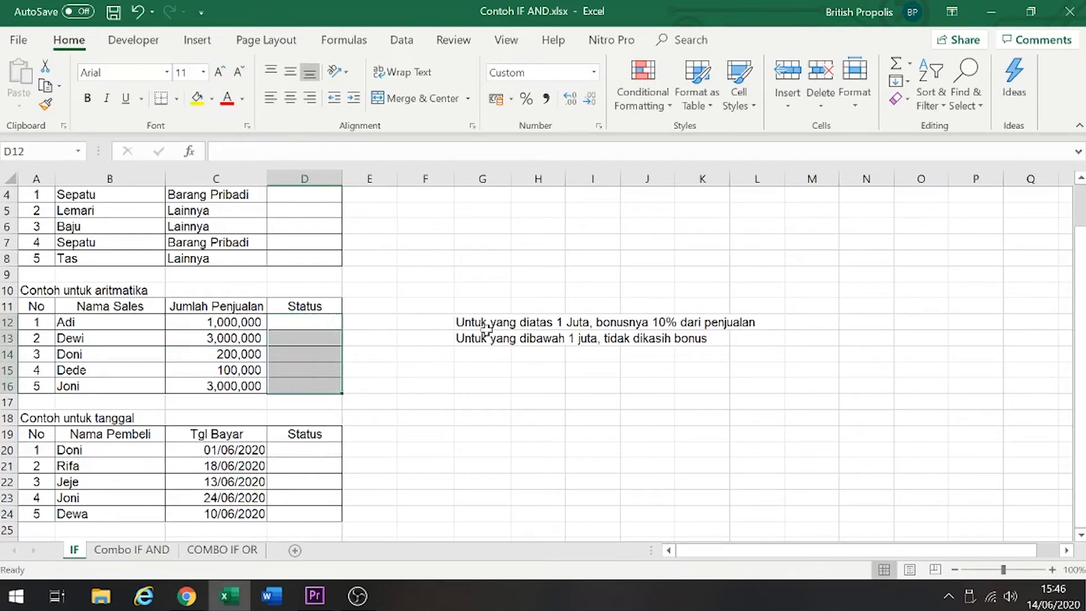
{"action": "left_click_drag", "start_coordinate": [476, 304], "coordinate": [490, 370]}
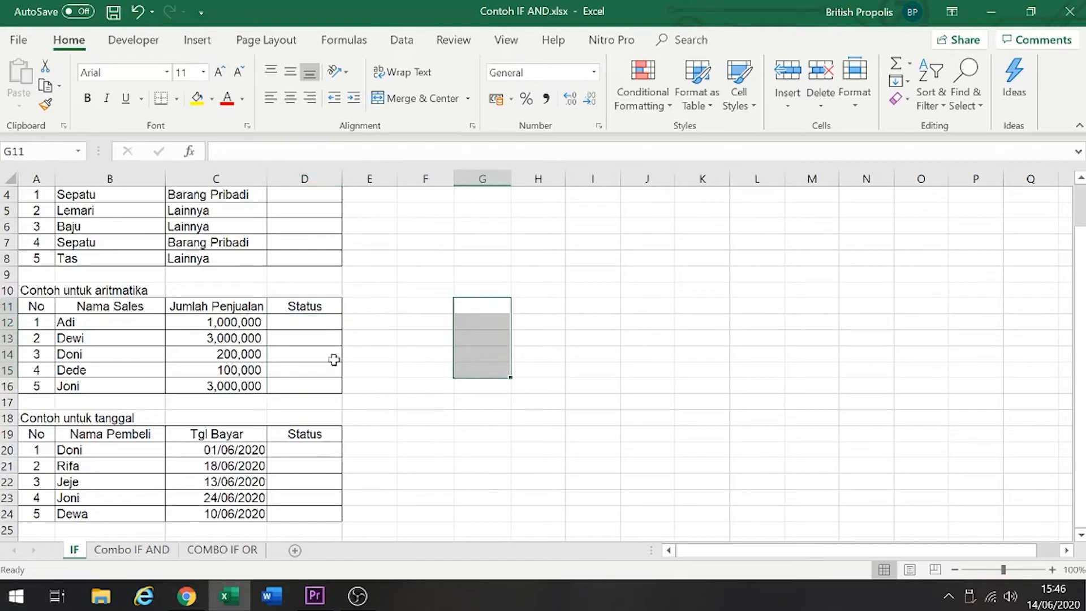
Look over the example tables down to the Tgl Bayar dates under "Contoh untuk tanggal"
{"action": "left_click", "coordinate": [320, 338]}
{"action": "left_click", "coordinate": [248, 334]}
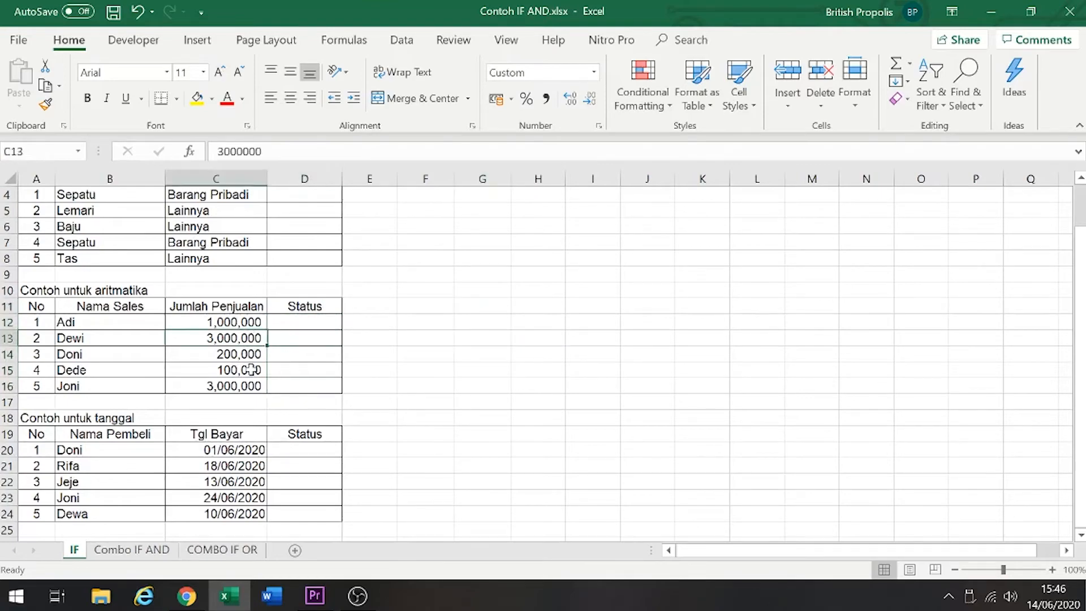
{"action": "scroll", "coordinate": [321, 346], "scroll_direction": "up", "scroll_amount": 1}
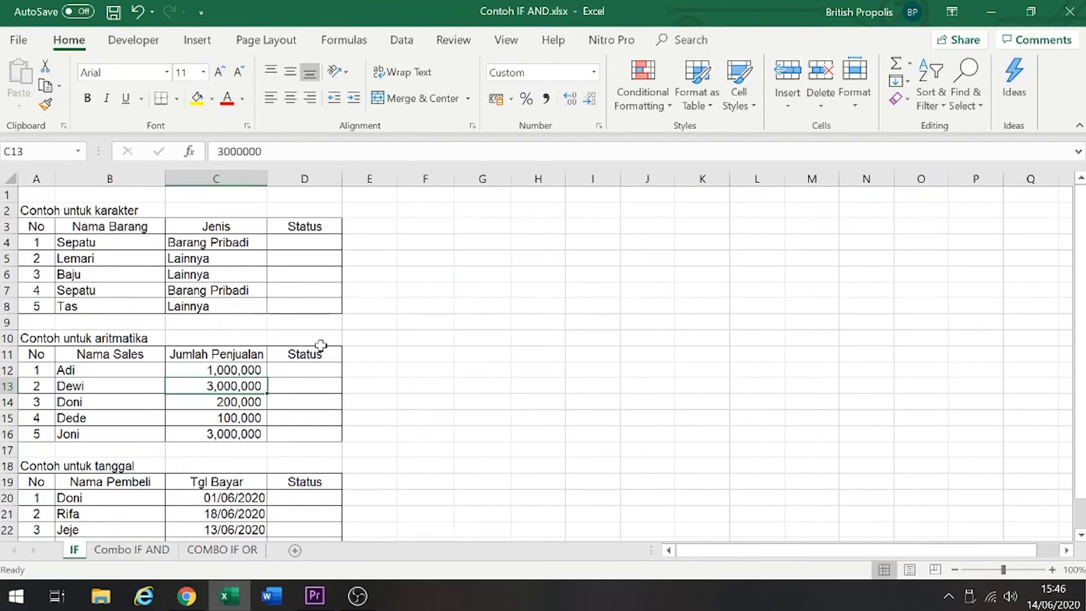
{"action": "scroll", "coordinate": [320, 345], "scroll_direction": "down", "scroll_amount": 3}
{"action": "scroll", "coordinate": [320, 350], "scroll_direction": "up", "scroll_amount": 1}
{"action": "scroll", "coordinate": [320, 351], "scroll_direction": "up", "scroll_amount": 1}
{"action": "scroll", "coordinate": [317, 351], "scroll_direction": "down", "scroll_amount": 1}
{"action": "left_click", "coordinate": [317, 403]}
{"action": "left_click", "coordinate": [240, 422]}
{"action": "left_click", "coordinate": [228, 397]}
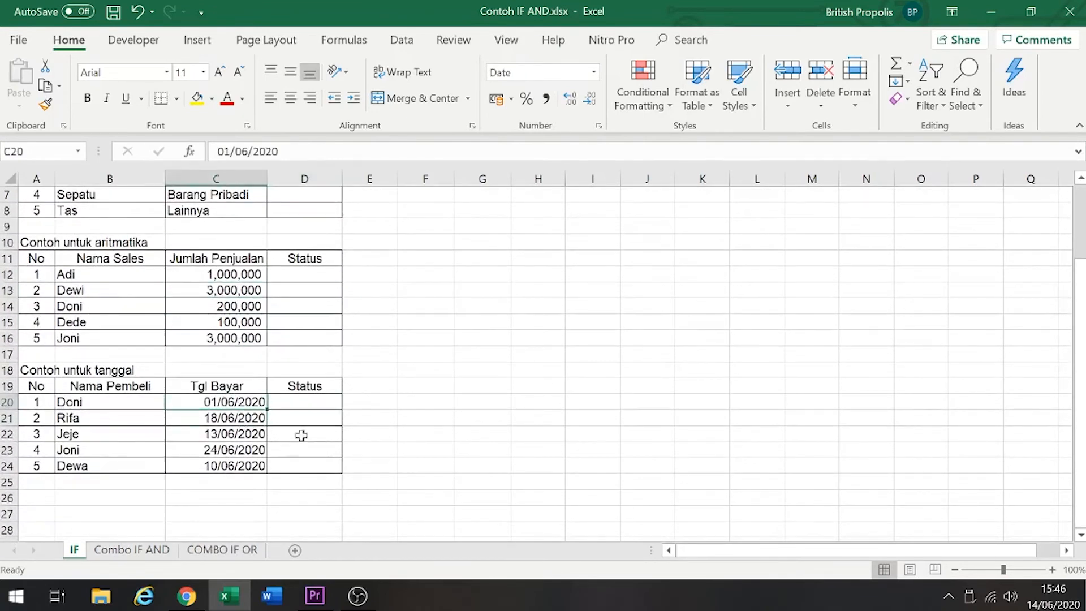
Enter the note "Jika customer membayar diatas tanggal 15 Juni 2020, terlambat" in G20
{"action": "left_click", "coordinate": [473, 399]}
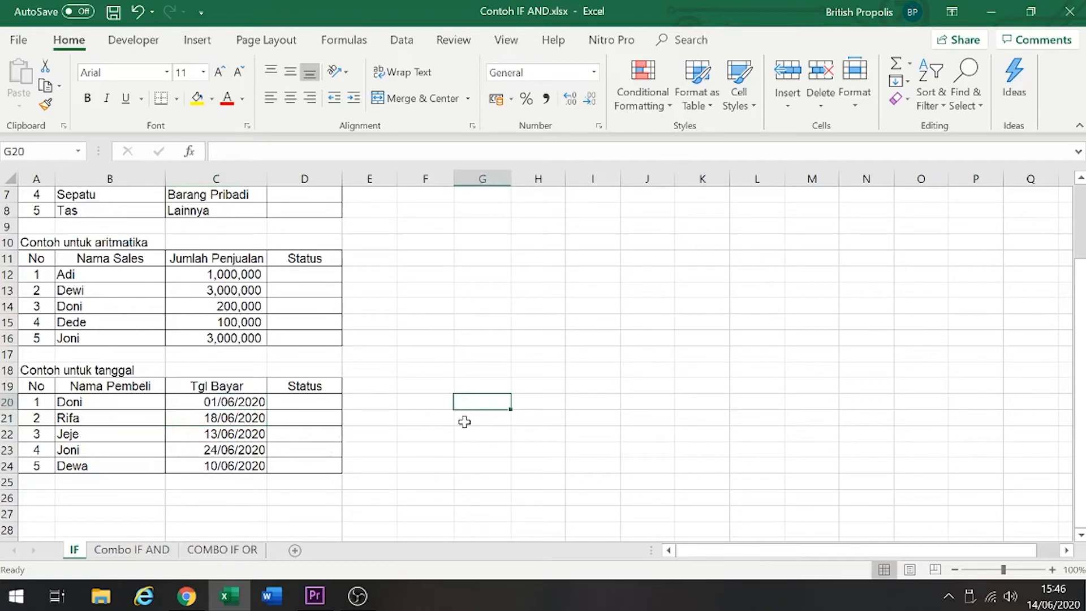
{"action": "type", "text": "Jika"}
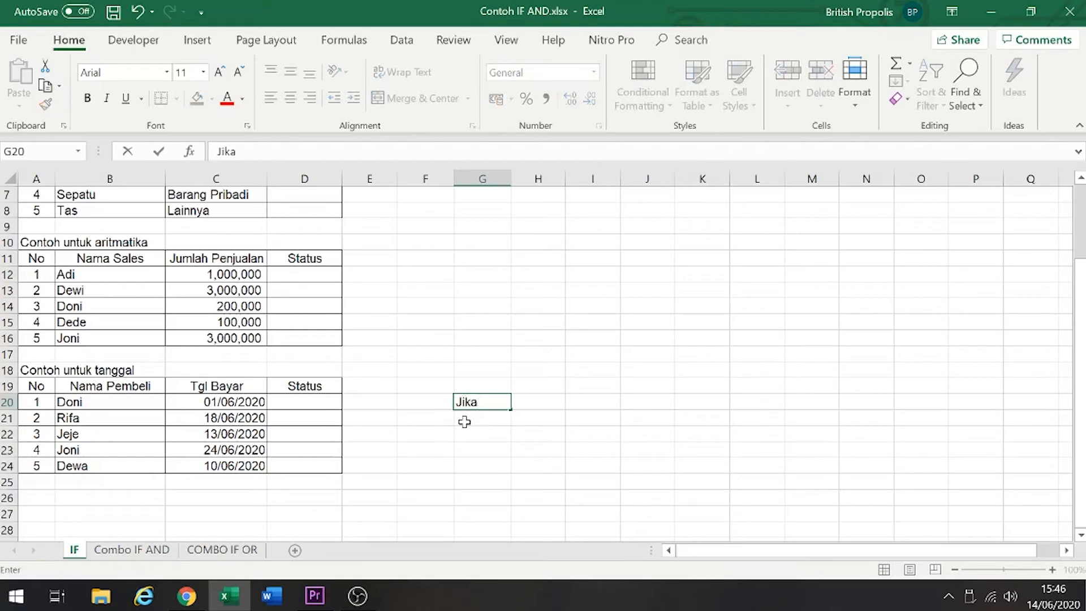
{"action": "type", "text": " customer memb"}
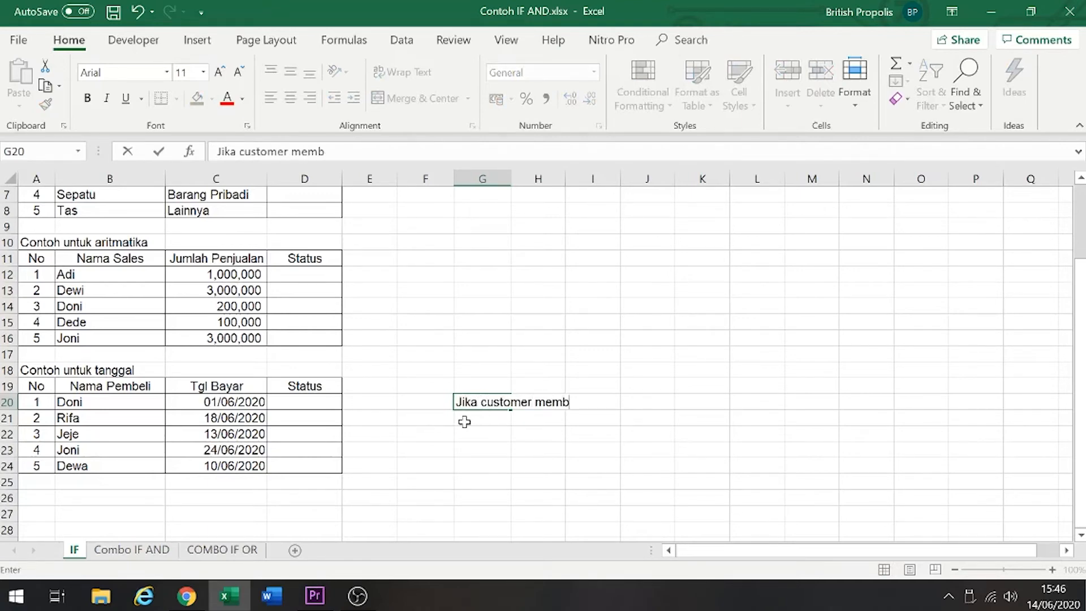
{"action": "type", "text": "ayar diatas"}
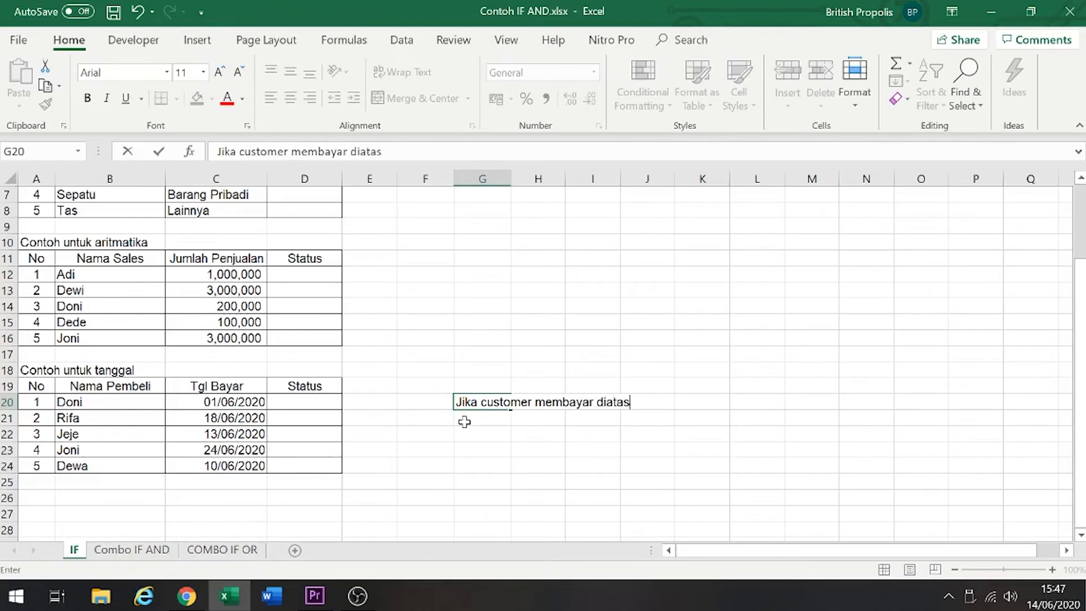
{"action": "type", "text": " tanggal 15 Juni 2020,"}
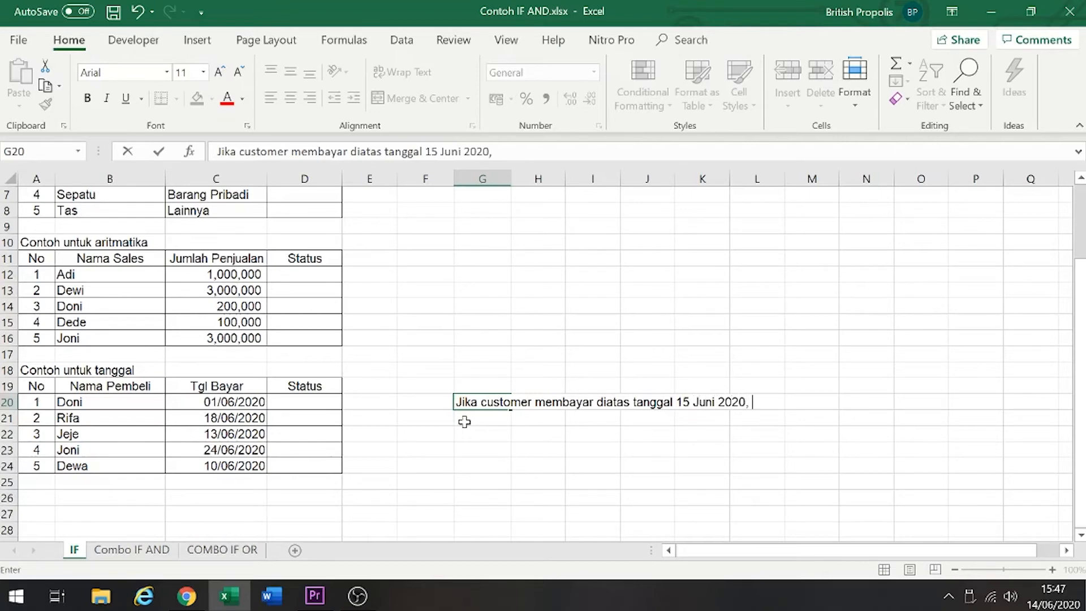
{"action": "type", "text": " terlambat"}
{"action": "key", "text": "Return"}
Enter the note "Jika customer membayar dibawah/sama dengan tanggal 15 Juni 2020, tepat waktu" in G21
{"action": "type", "text": "Jika customer me"}
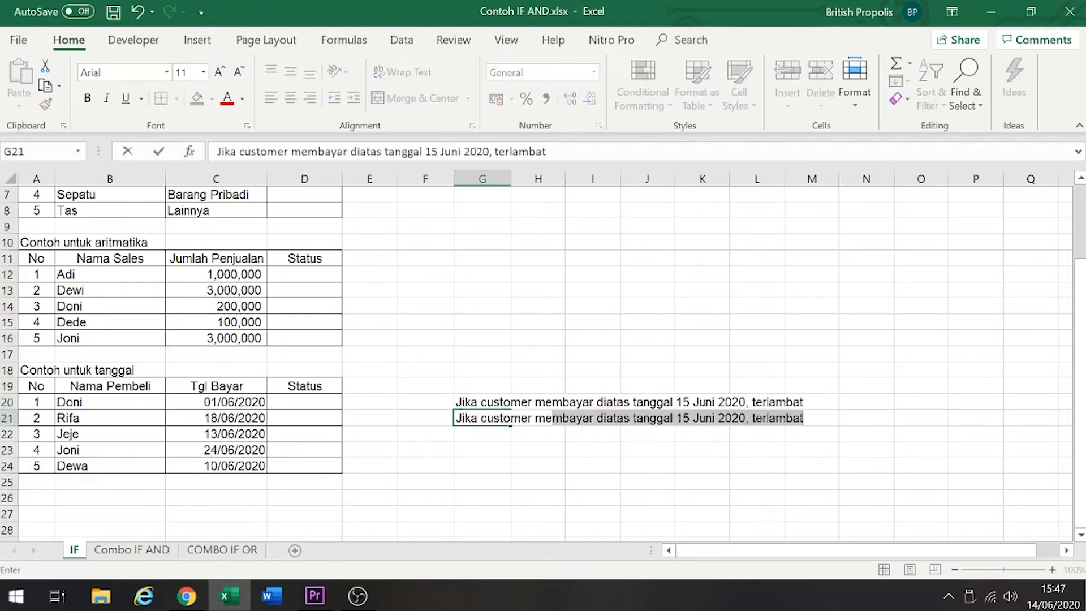
{"action": "type", "text": "mbayar diba"}
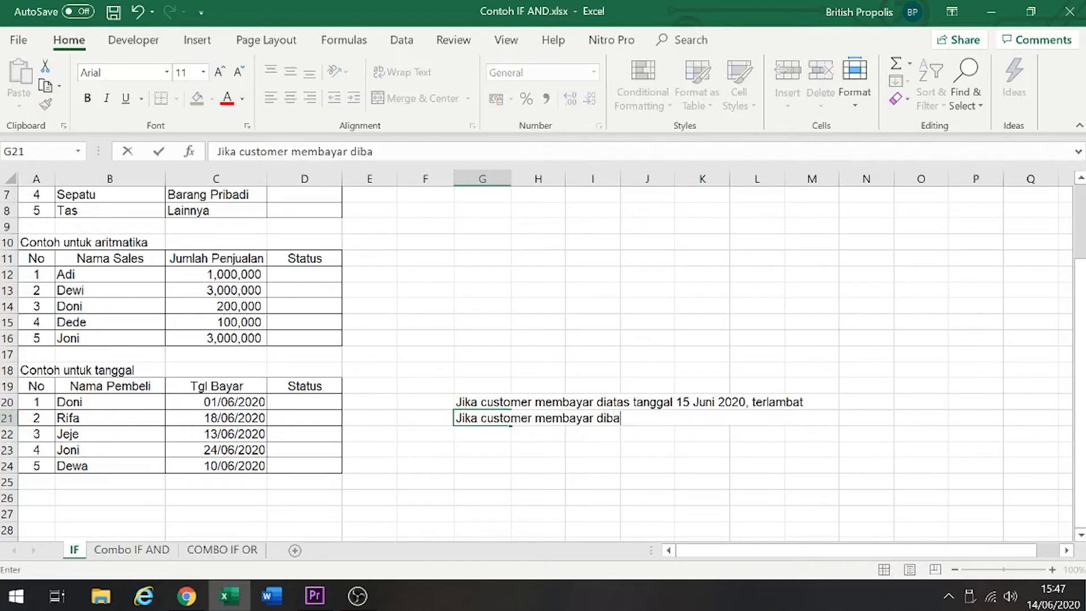
{"action": "type", "text": "wah/sama dengan tanggal 15 Juni 202"}
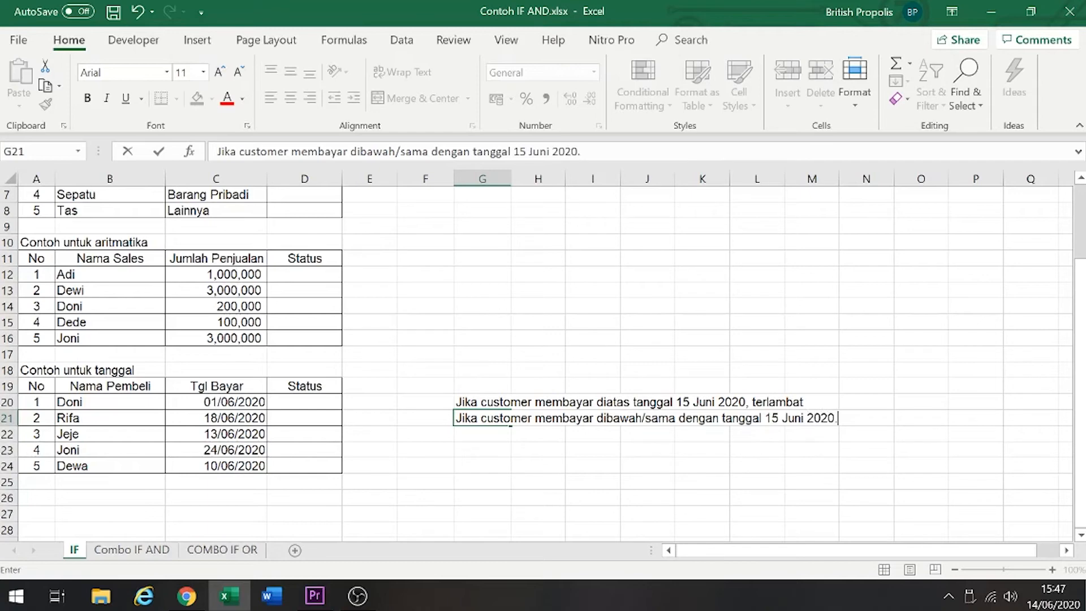
{"action": "type", "text": "0, tepat waktu"}
{"action": "key", "text": "Return"}
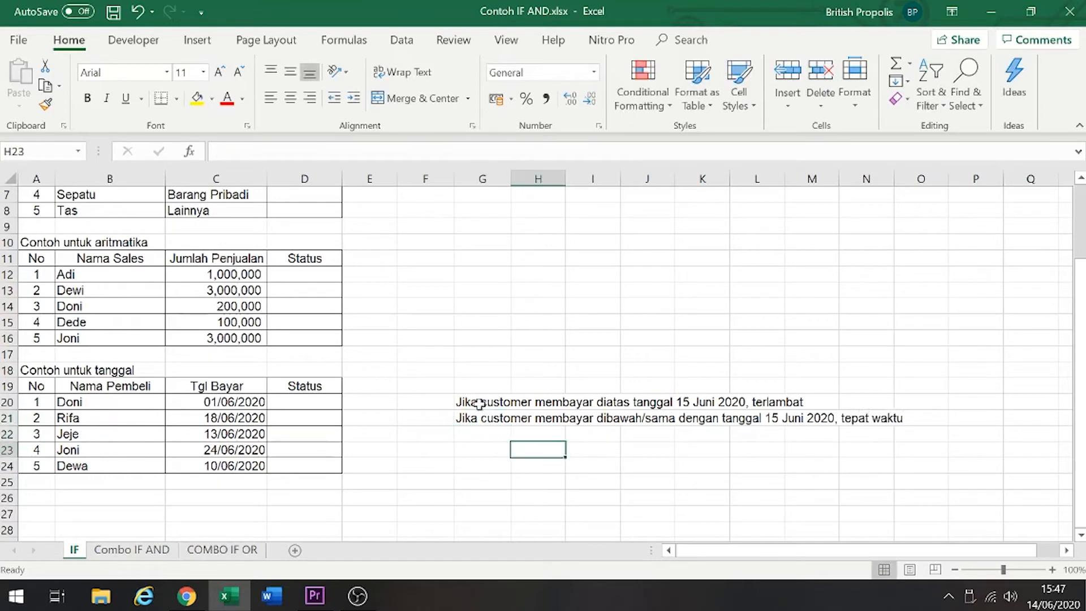
{"action": "left_click_drag", "start_coordinate": [478, 403], "coordinate": [478, 422]}
{"action": "left_click", "coordinate": [485, 486]}
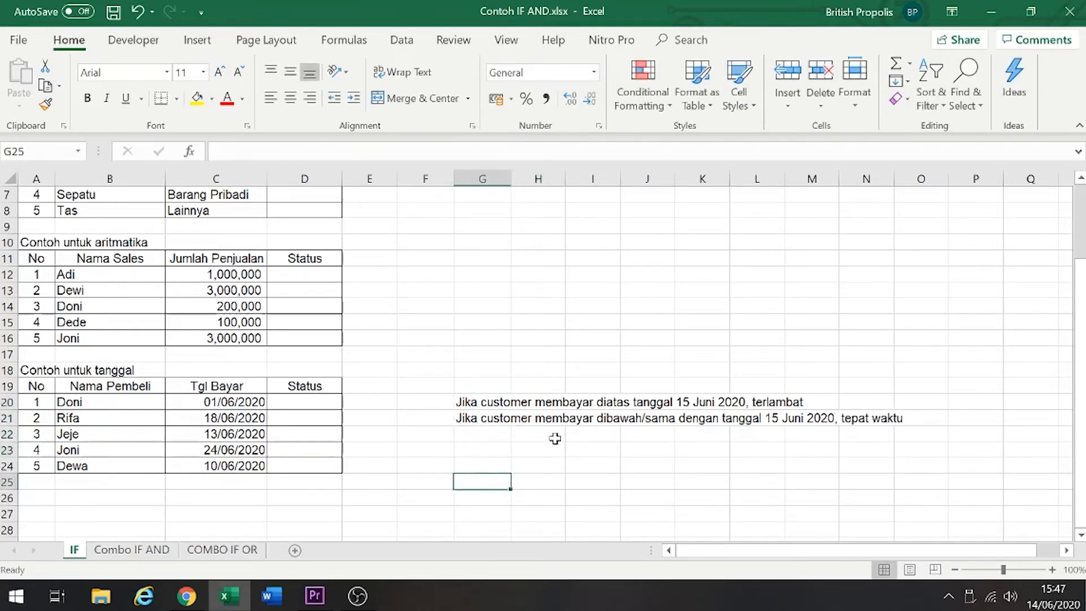
Start an IF formula in D20 with a greater-than test on the payment date in C20
{"action": "left_click", "coordinate": [227, 403]}
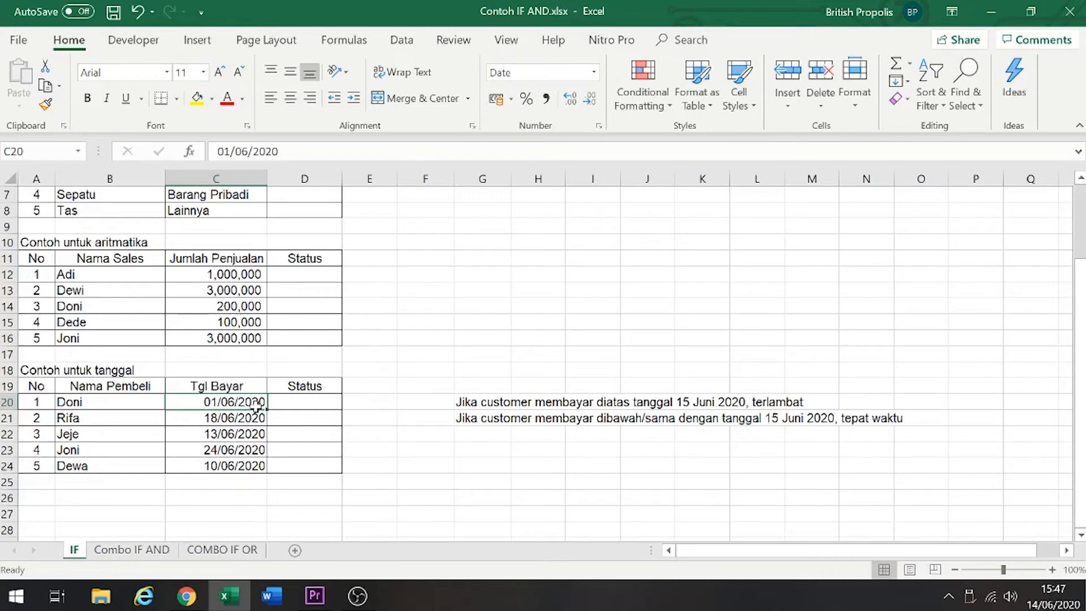
{"action": "mouse_move", "coordinate": [291, 403]}
{"action": "left_mouse_down"}
{"action": "mouse_move", "coordinate": [291, 417]}
{"action": "mouse_move", "coordinate": [291, 408]}
{"action": "left_mouse_up"}
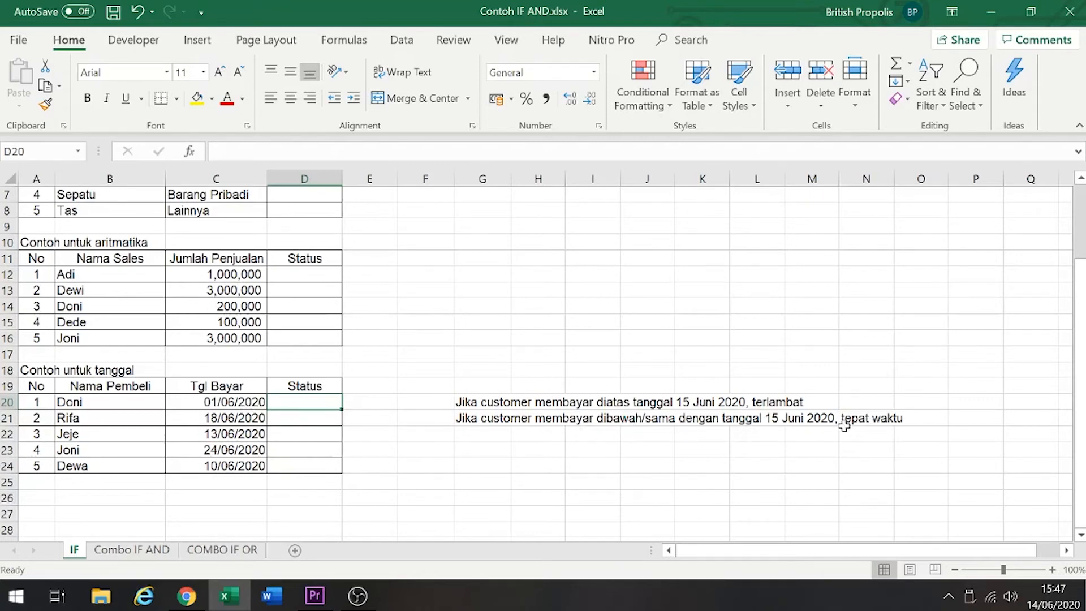
{"action": "left_click", "coordinate": [456, 448]}
{"action": "left_click", "coordinate": [322, 407]}
{"action": "type", "text": "=if"}
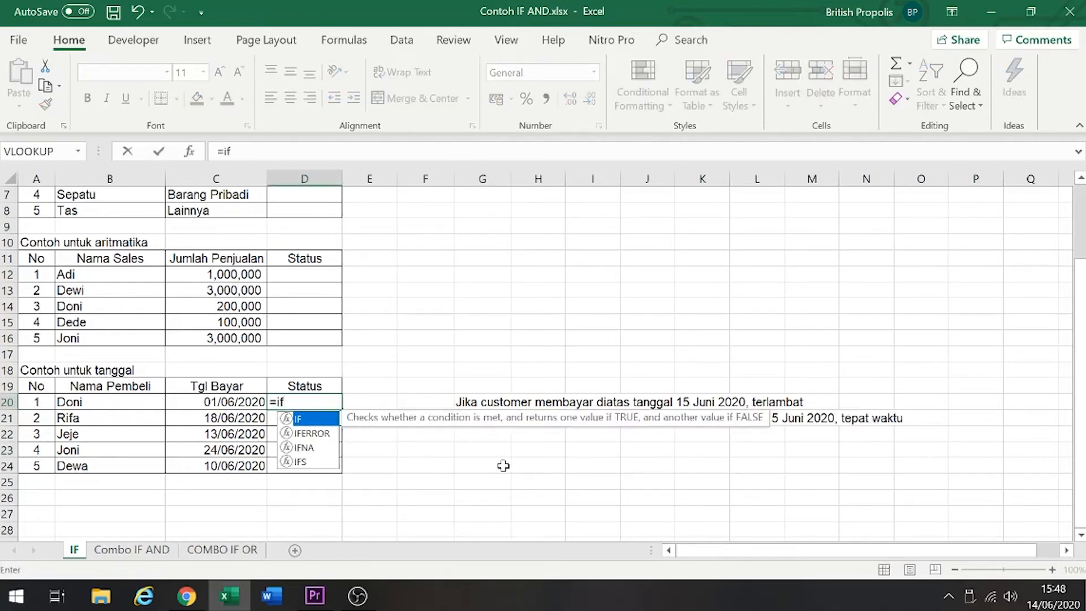
{"action": "type", "text": "("}
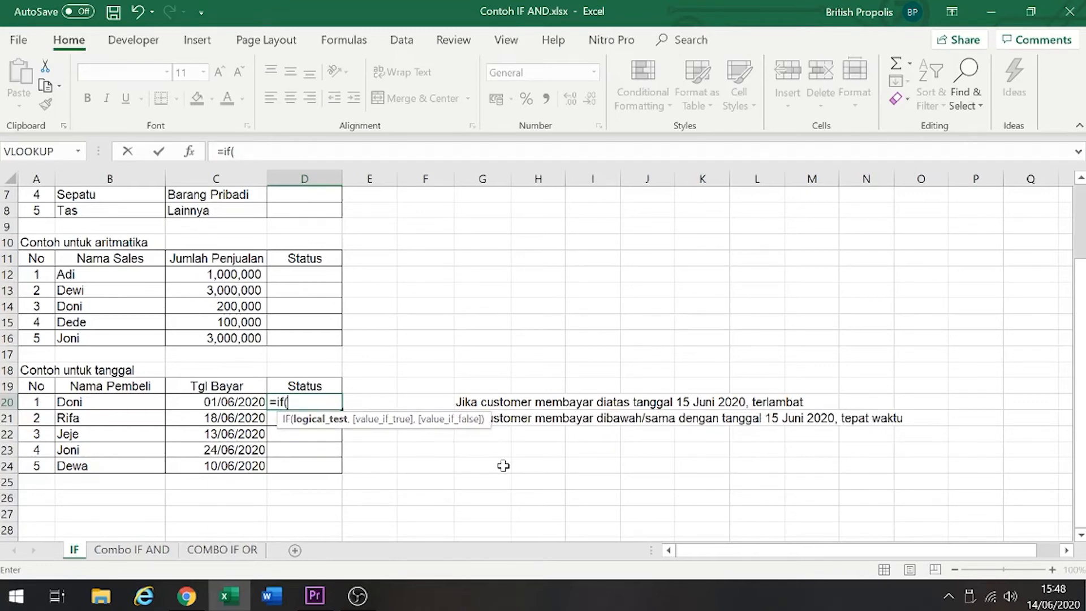
{"action": "key", "text": "Left"}
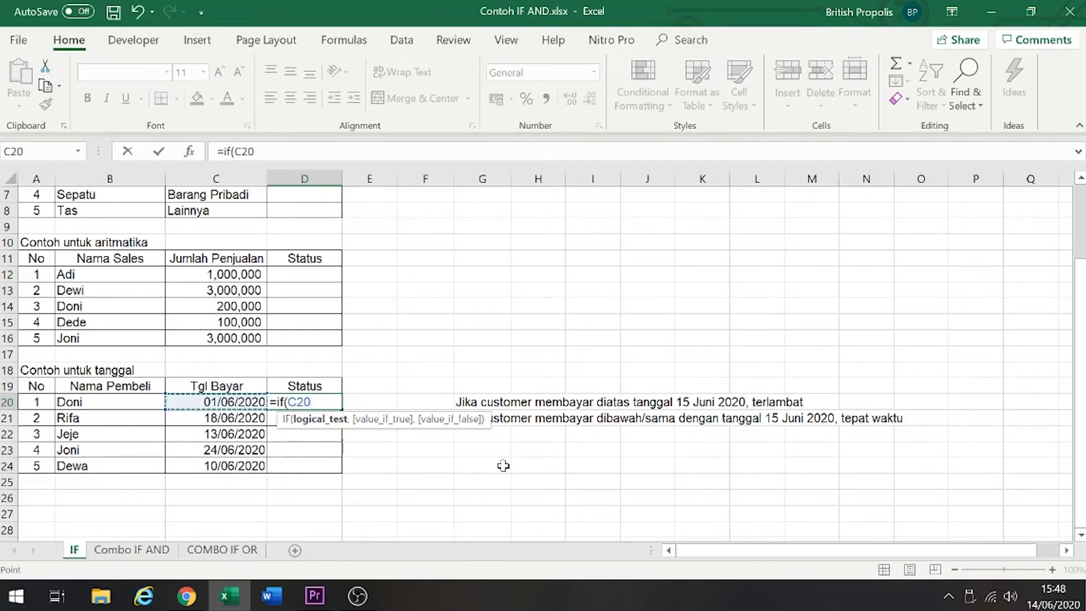
{"action": "type", "text": ">"}
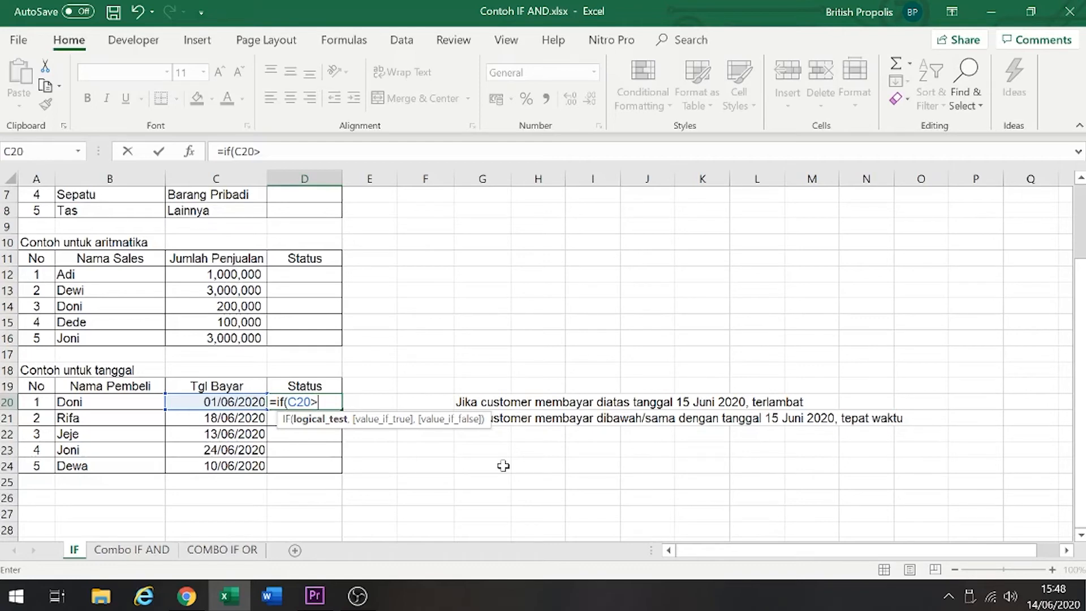
Complete the logical test in D20 by comparing against DATEVALUE("15/06/2020")
{"action": "type", "text": "="}
{"action": "type", "text": "dat"}
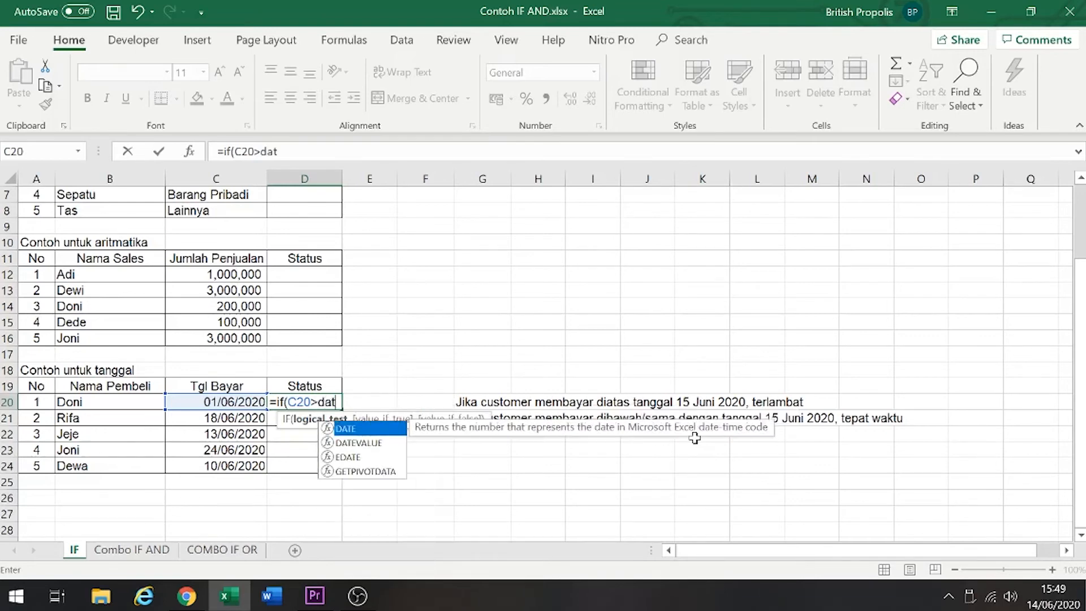
{"action": "type", "text": "evalu"}
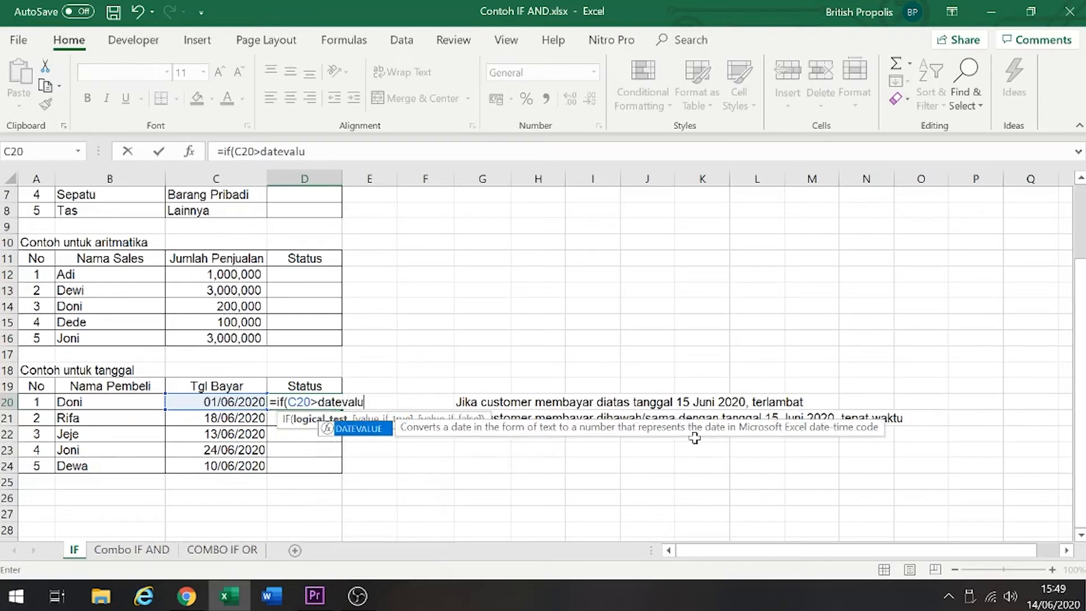
{"action": "type", "text": "e(\""}
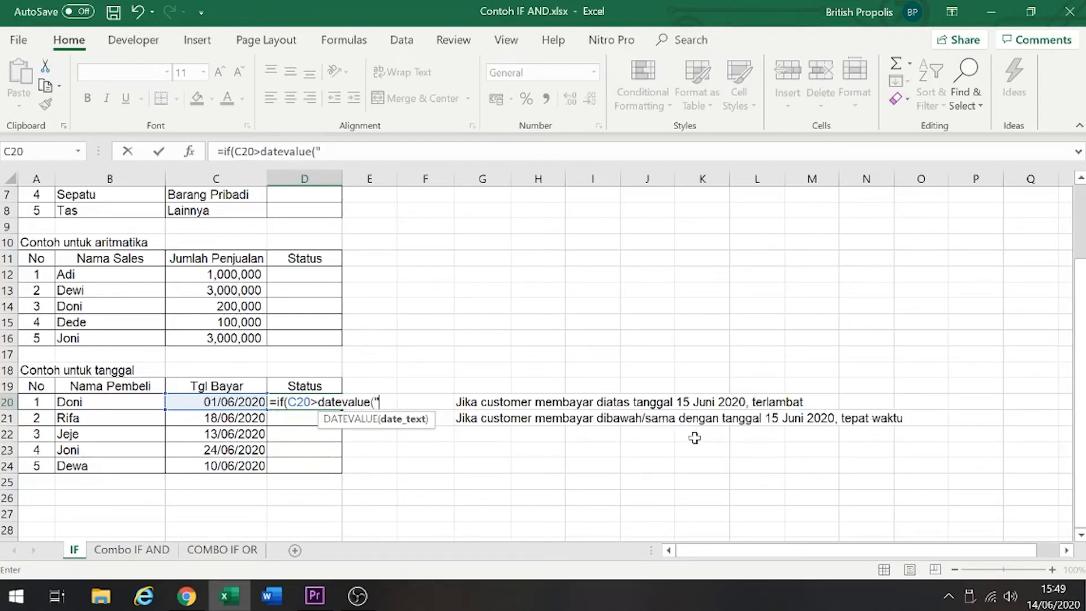
{"action": "type", "text": "15/06/2020"}
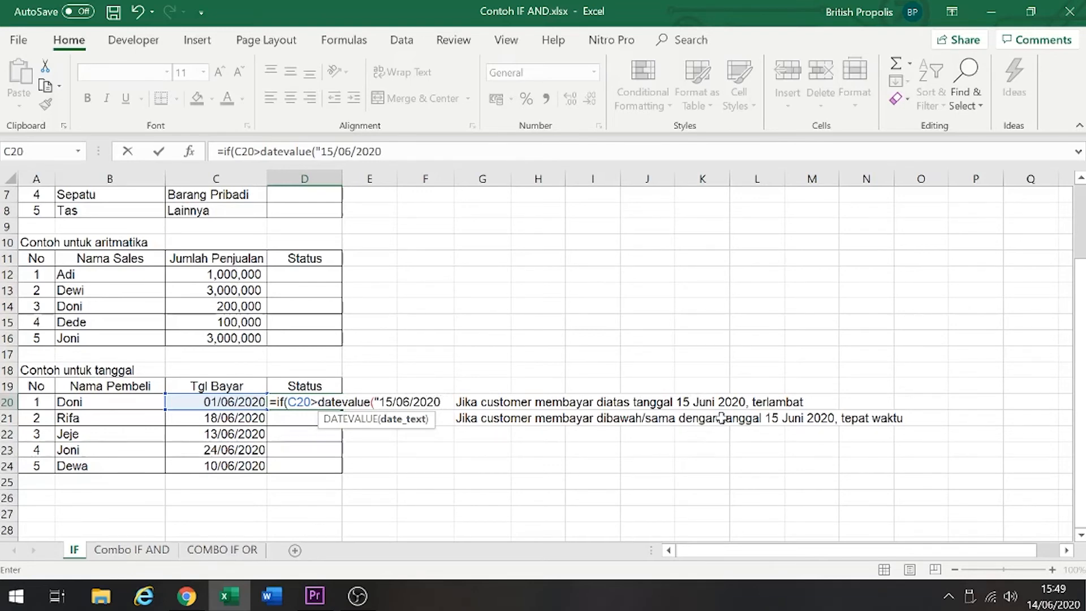
{"action": "type", "text": "\""}
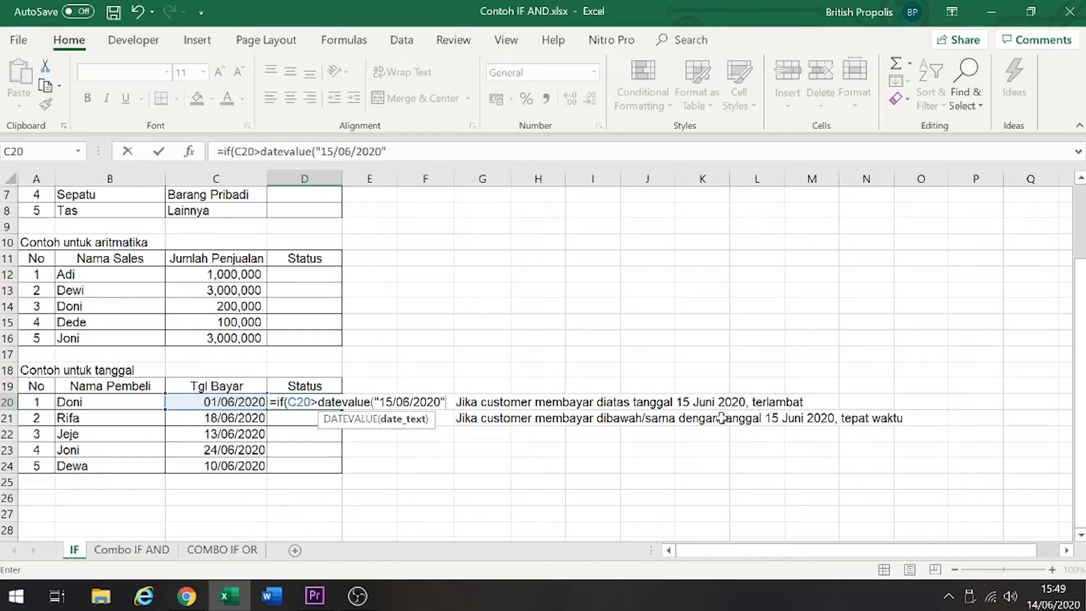
{"action": "type", "text": ")"}
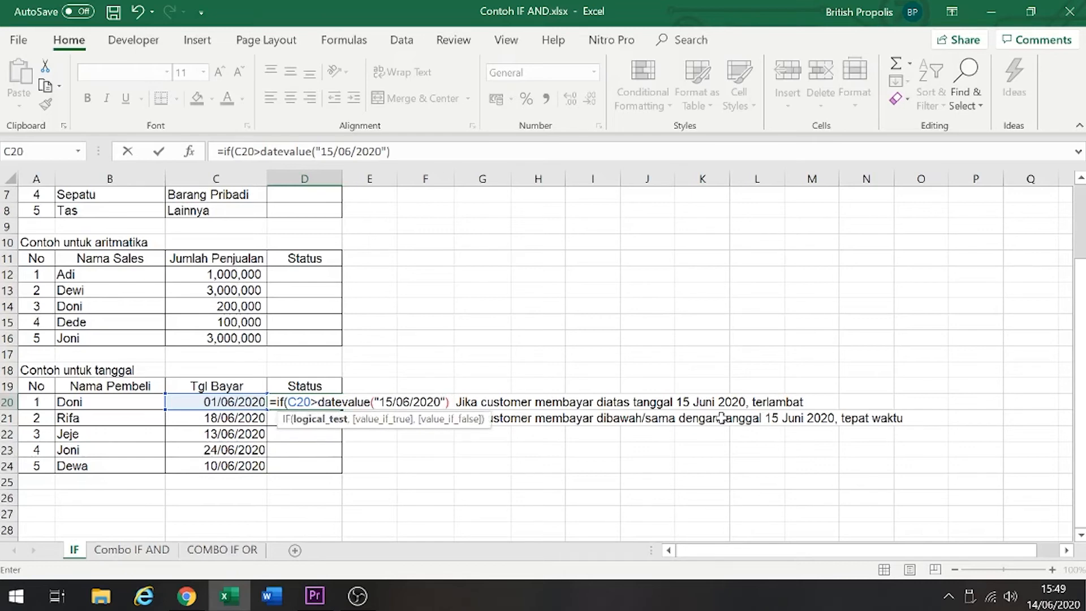
Examine the DATEVALUE and IF argument hints on either side of the closing parenthesis in the D20 formula
{"action": "key", "text": "F2"}
{"action": "key", "text": "Left"}
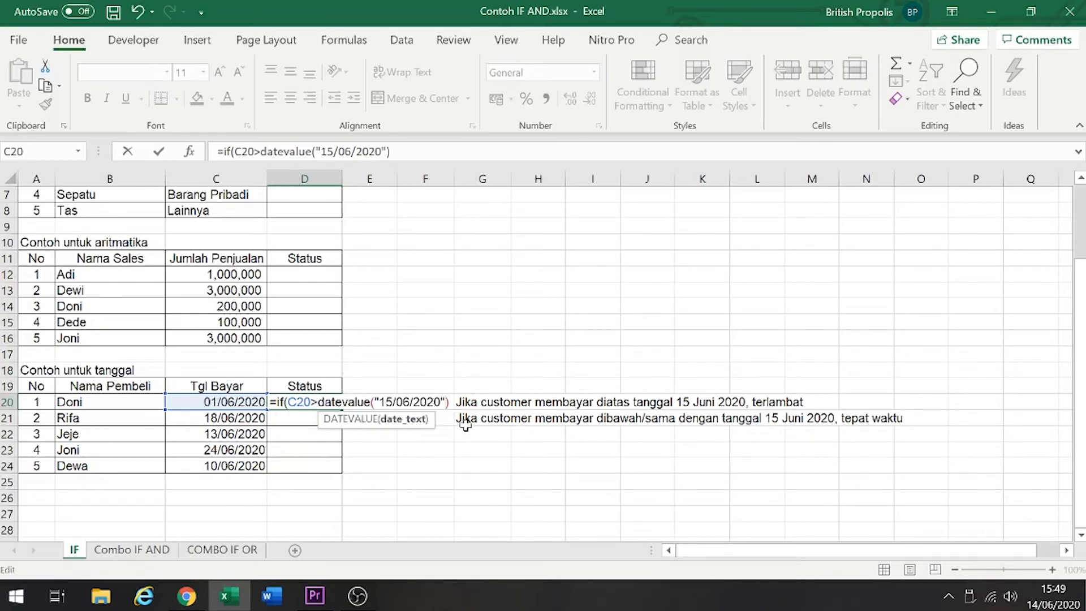
{"action": "key", "text": "Right"}
{"action": "key", "text": "Left"}
{"action": "key", "text": "Right"}
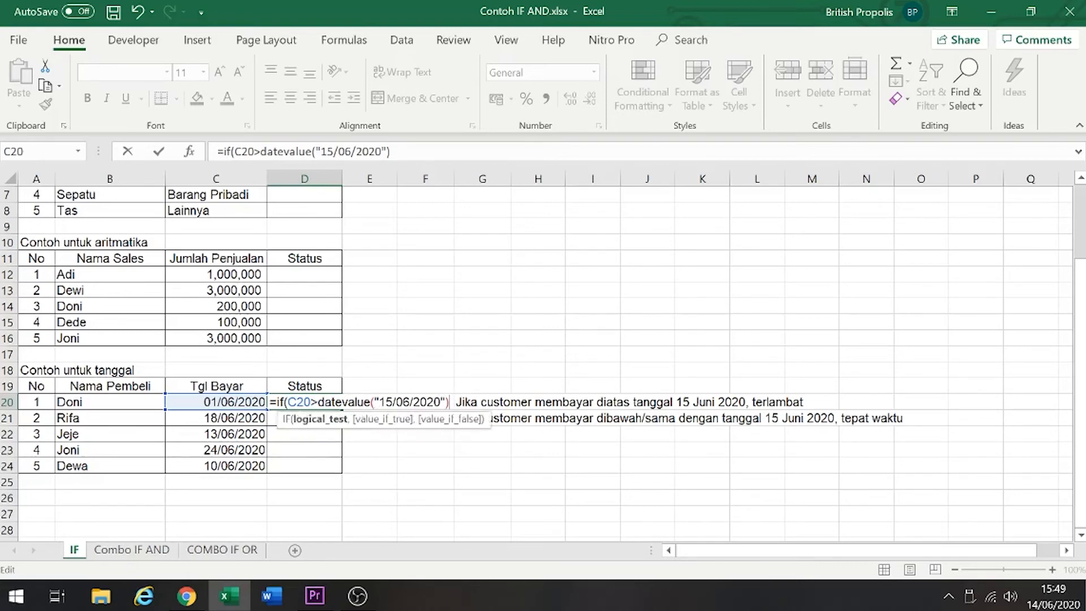
{"action": "key", "text": "Left"}
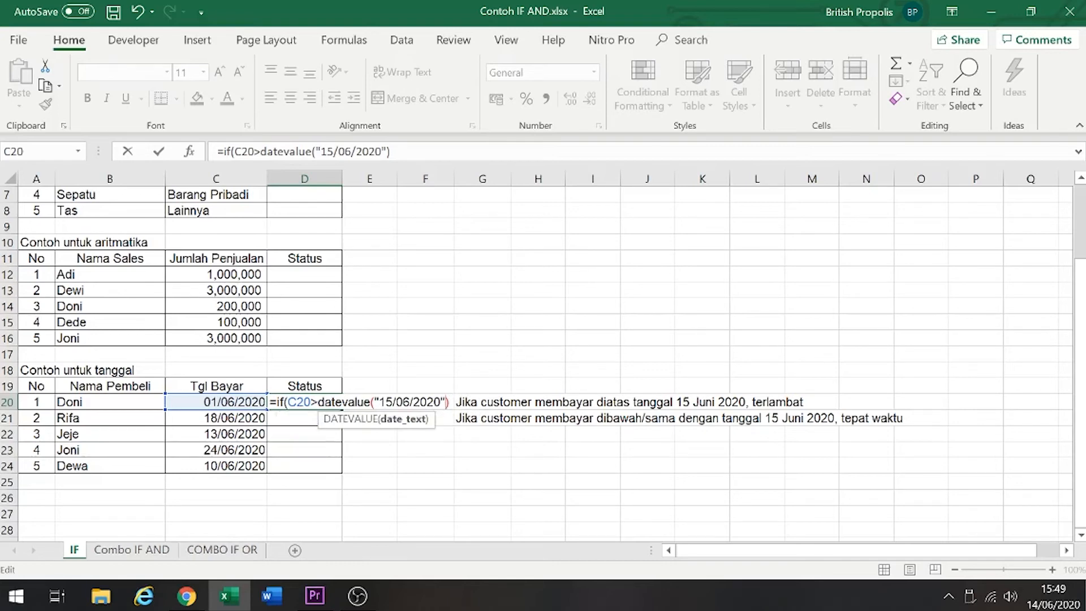
{"action": "key", "text": "Right"}
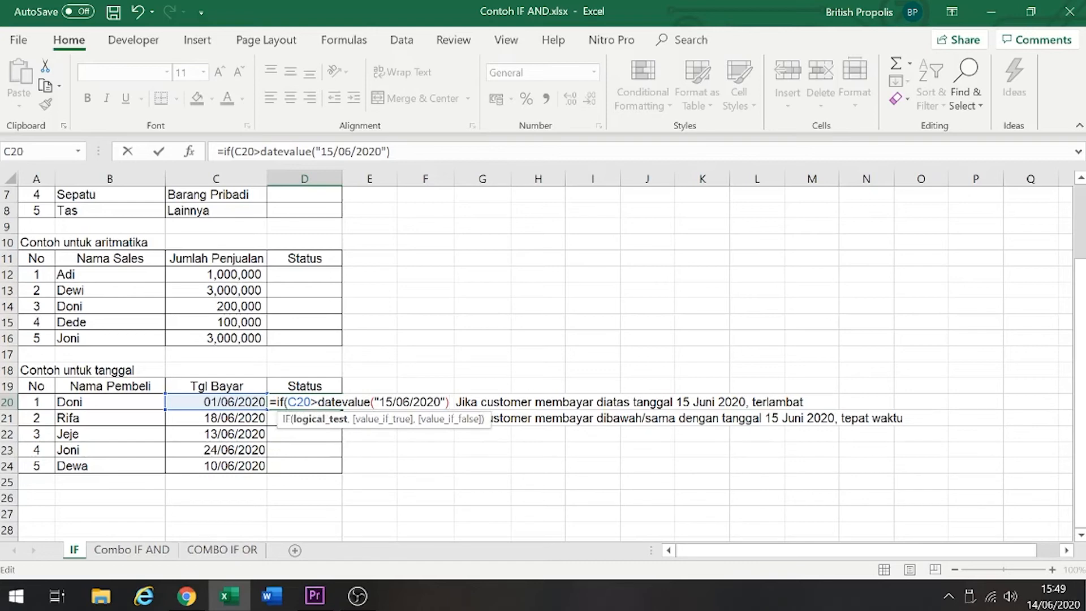
{"action": "key", "text": "Left"}
{"action": "key", "text": "Right"}
{"action": "key", "text": "Left"}
{"action": "key", "text": "Right"}
{"action": "key", "text": "Left"}
{"action": "key", "text": "Right"}
{"action": "key", "text": "Left"}
{"action": "key", "text": "Right"}
{"action": "key", "text": "Left"}
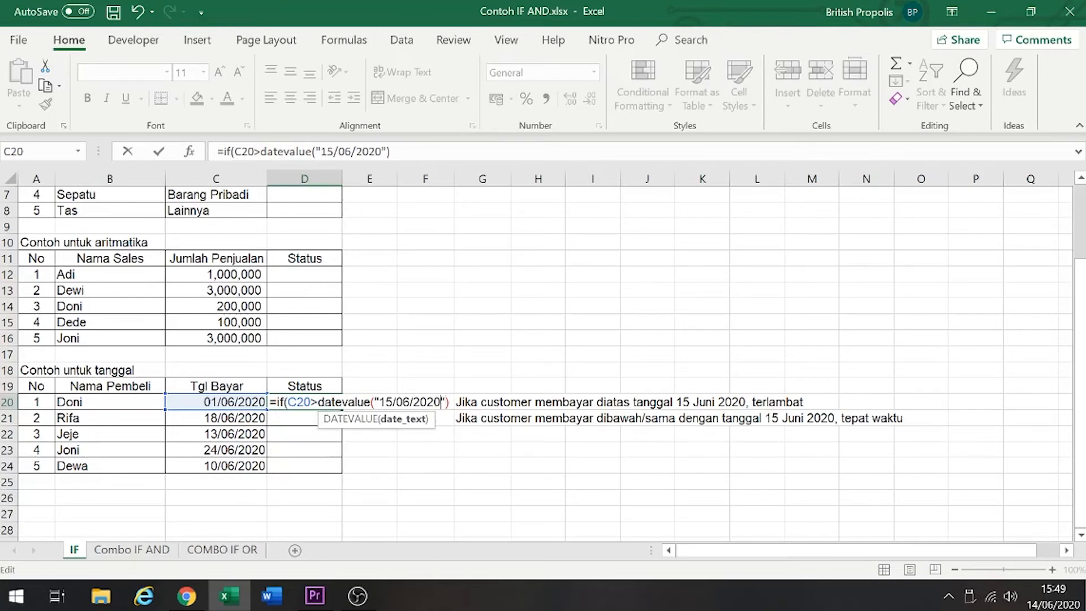
{"action": "key", "text": "Right"}
{"action": "key", "text": "Left"}
{"action": "key", "text": "Right"}
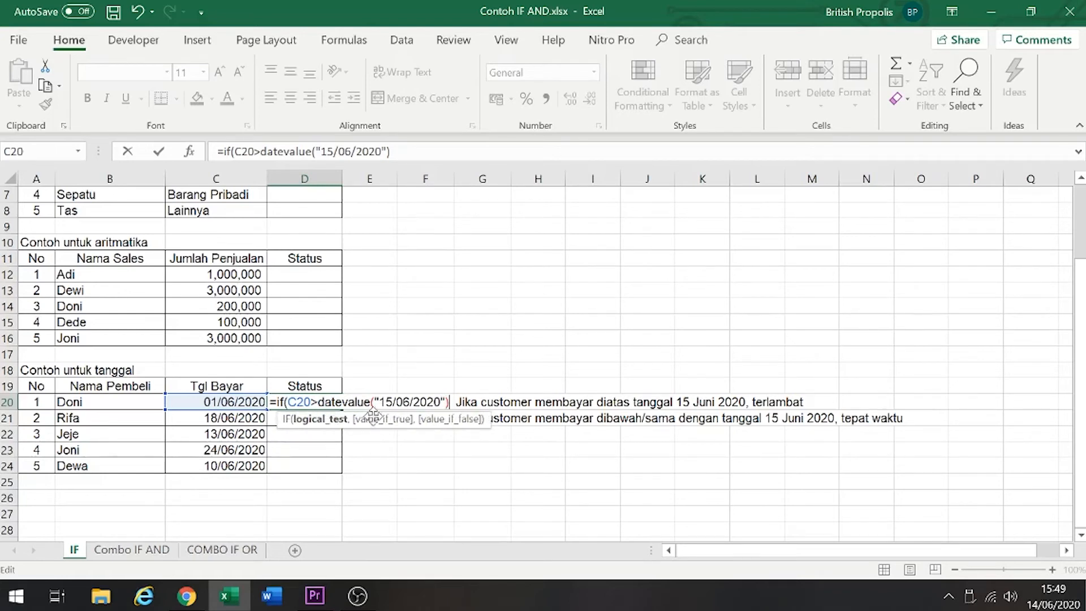
{"action": "key", "text": "Left"}
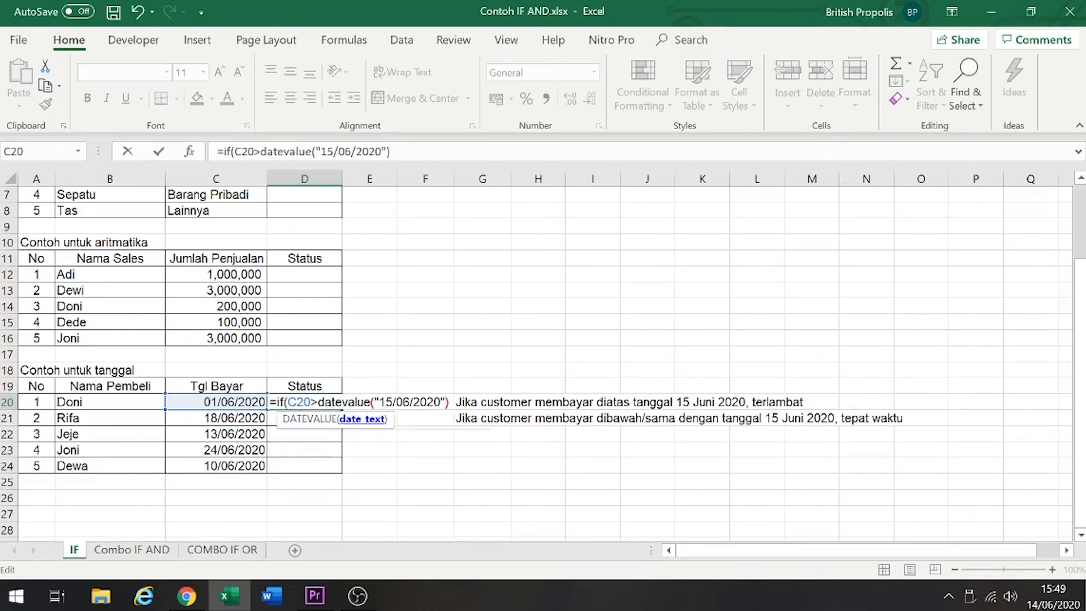
{"action": "key", "text": "Right"}
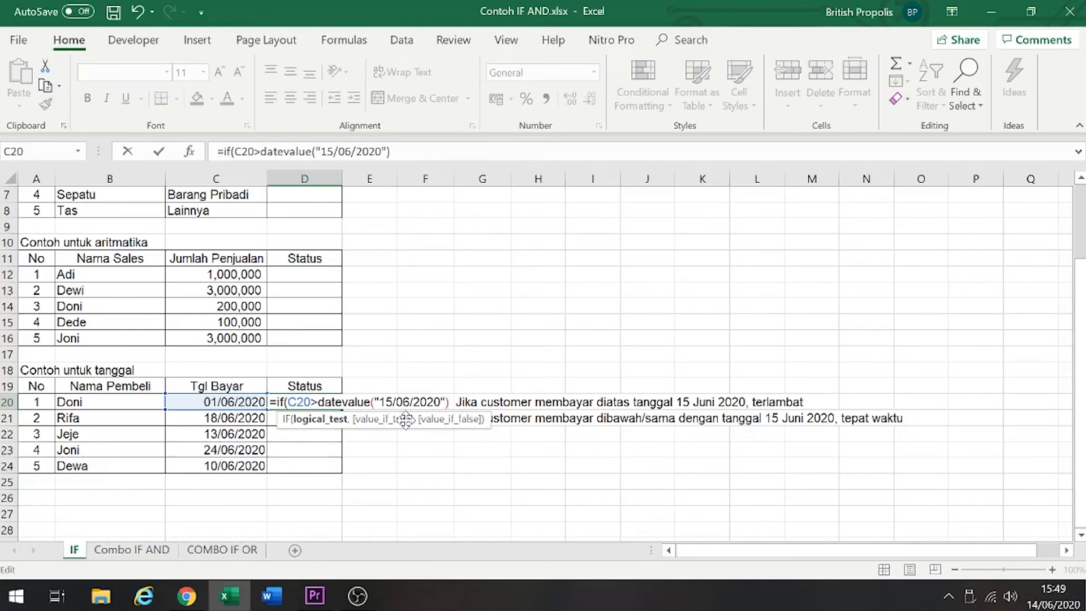
Finish the D20 formula with "Terlambat" as the true result and "Tepat Waktu" as the false result
{"action": "type", "text": ","}
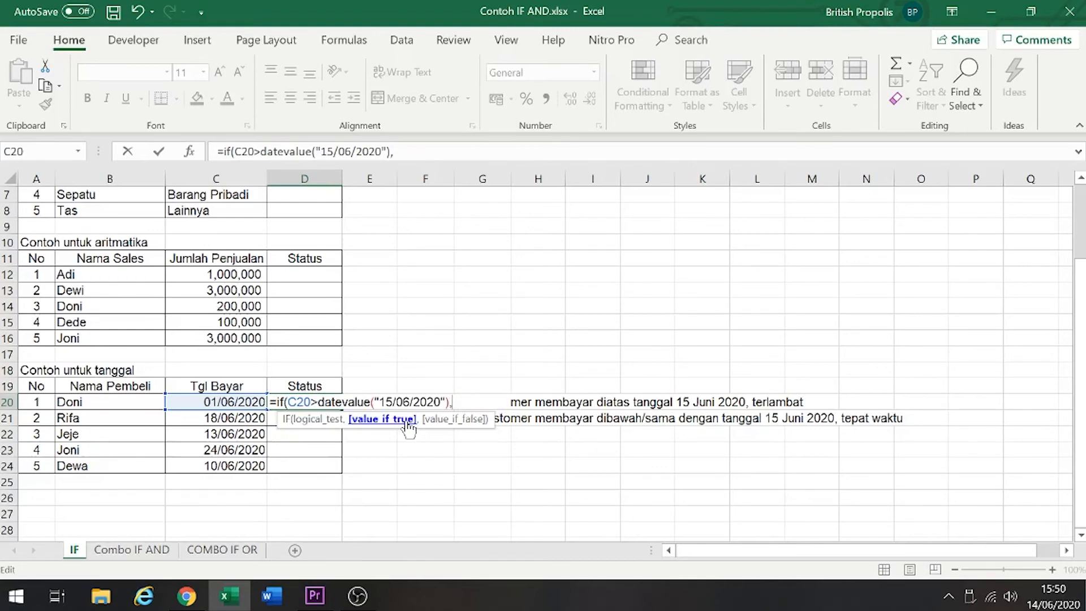
{"action": "type", "text": "\"Ter"}
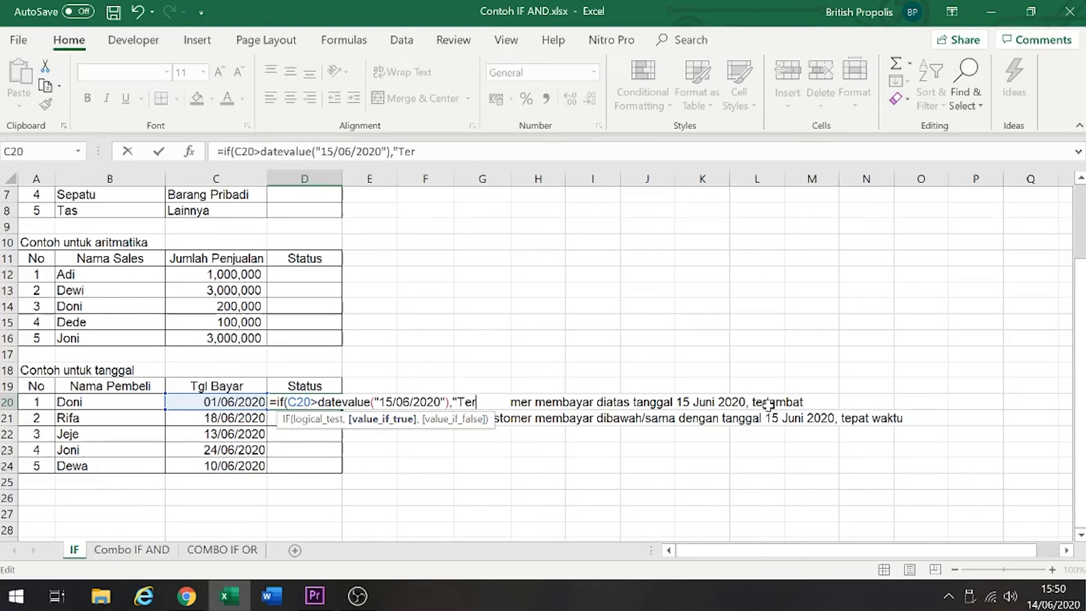
{"action": "type", "text": "lambat\""}
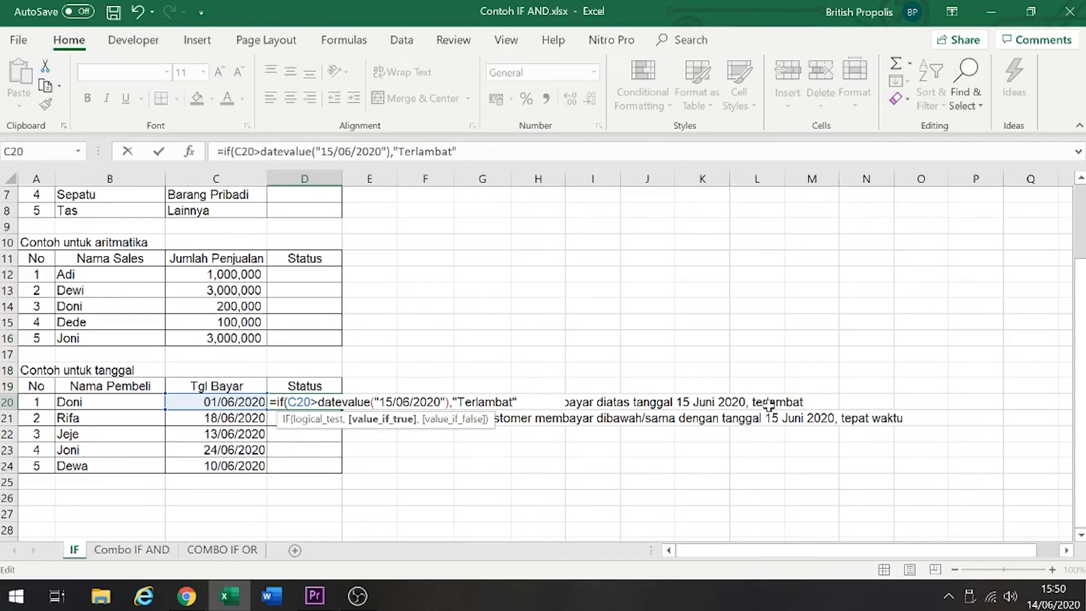
{"action": "type", "text": ","}
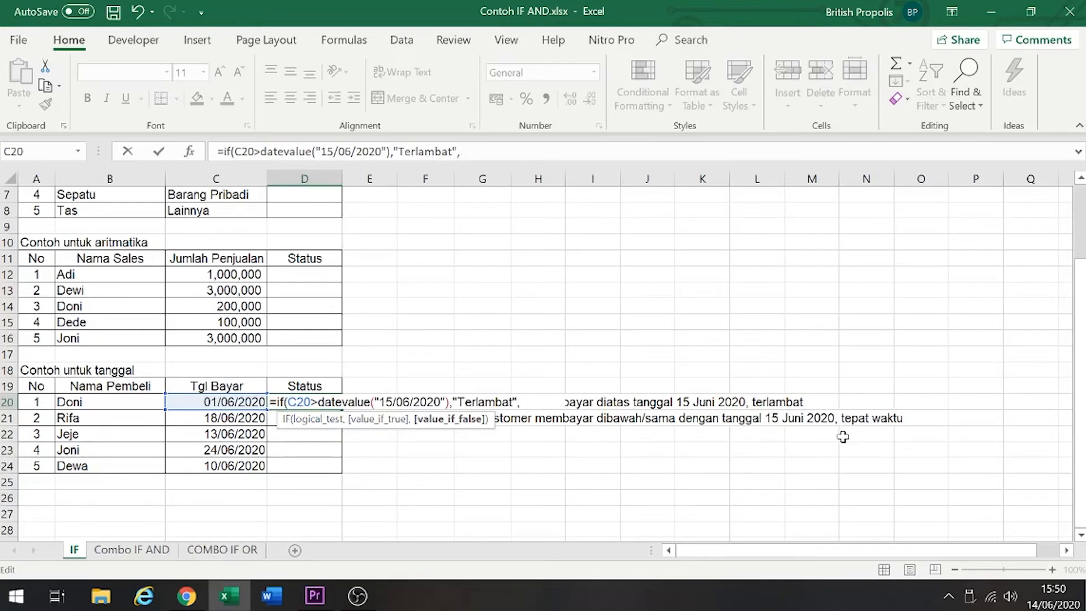
{"action": "type", "text": "\" "}
{"action": "type", "text": "Tepat "}
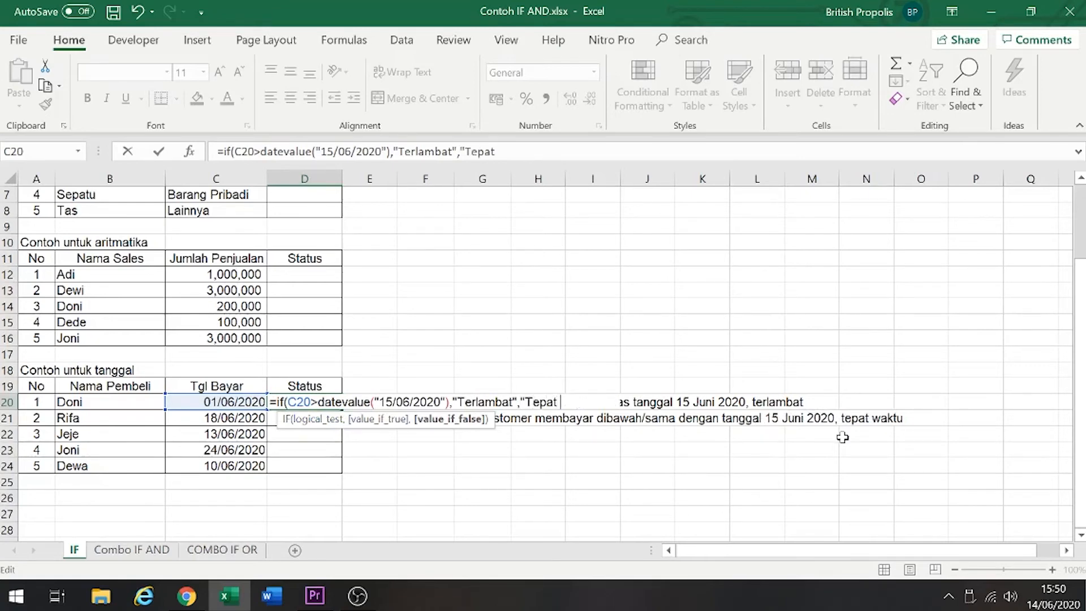
{"action": "type", "text": "Waktu\")"}
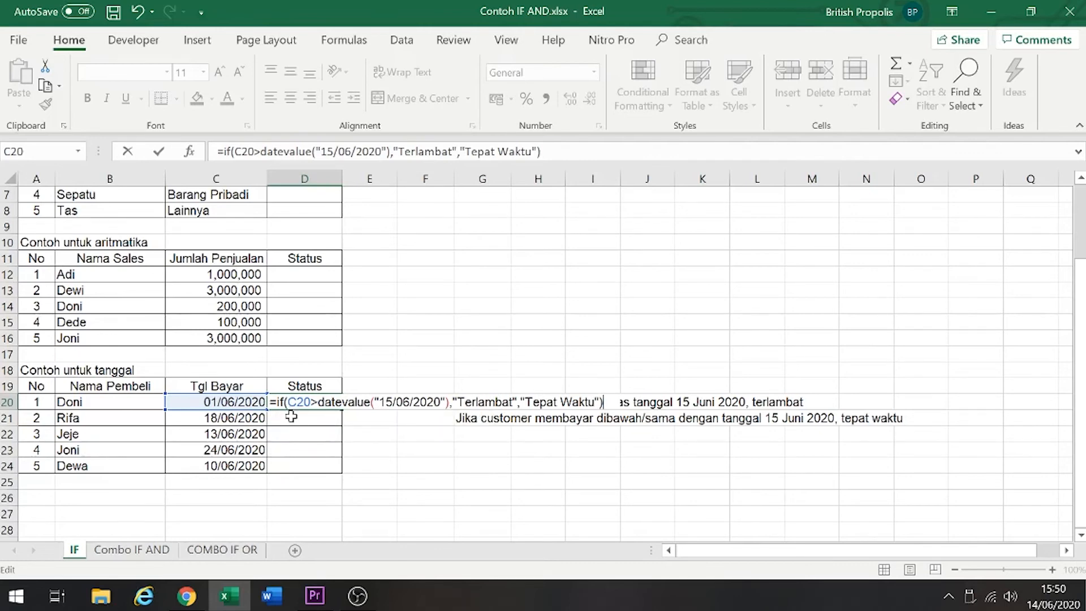
{"action": "key", "text": "Return"}
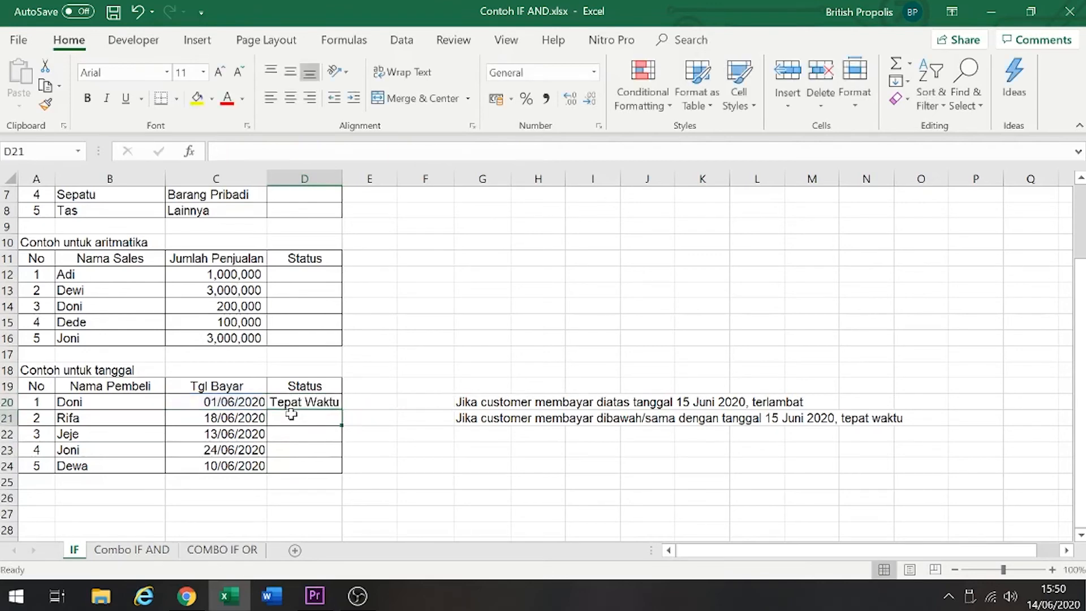
Fill the D20 status formula down through D24
{"action": "key", "text": "Up"}
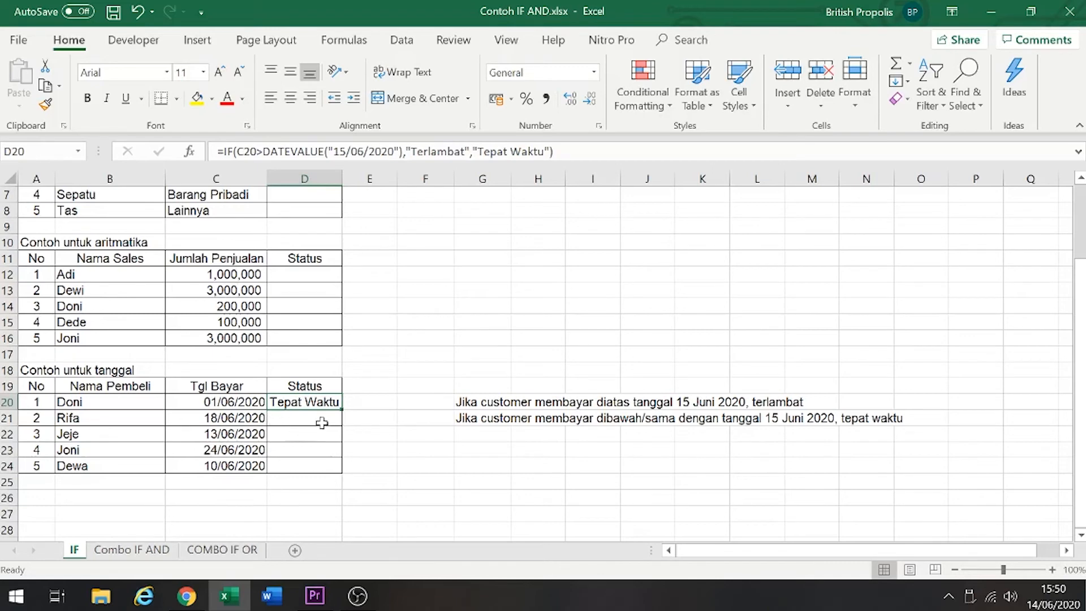
{"action": "left_click_drag", "start_coordinate": [345, 411], "coordinate": [341, 475]}
{"action": "left_click", "coordinate": [311, 498]}
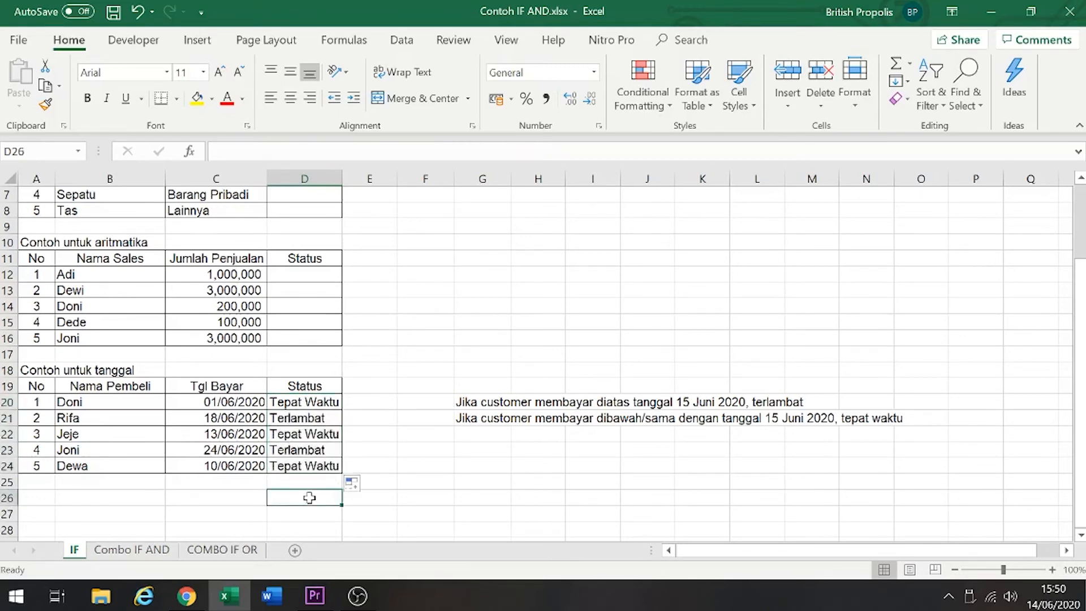
Examine the status formulas in D21:D23 against their payment dates, their true and false results, and the rules in G20:G21
{"action": "left_click", "coordinate": [306, 419]}
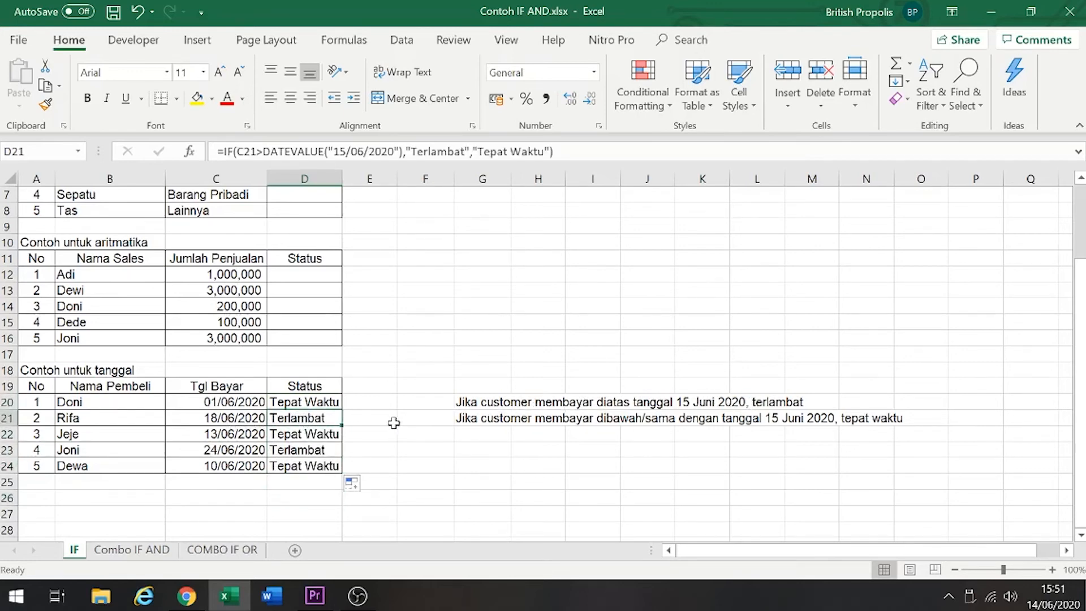
{"action": "left_click", "coordinate": [245, 434]}
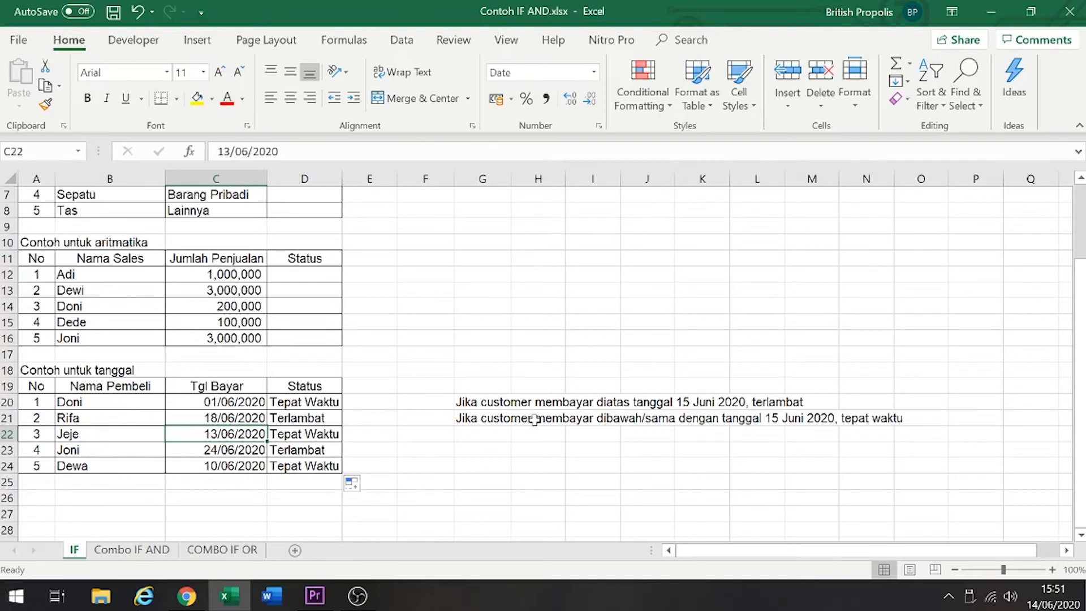
{"action": "double_click", "coordinate": [326, 436]}
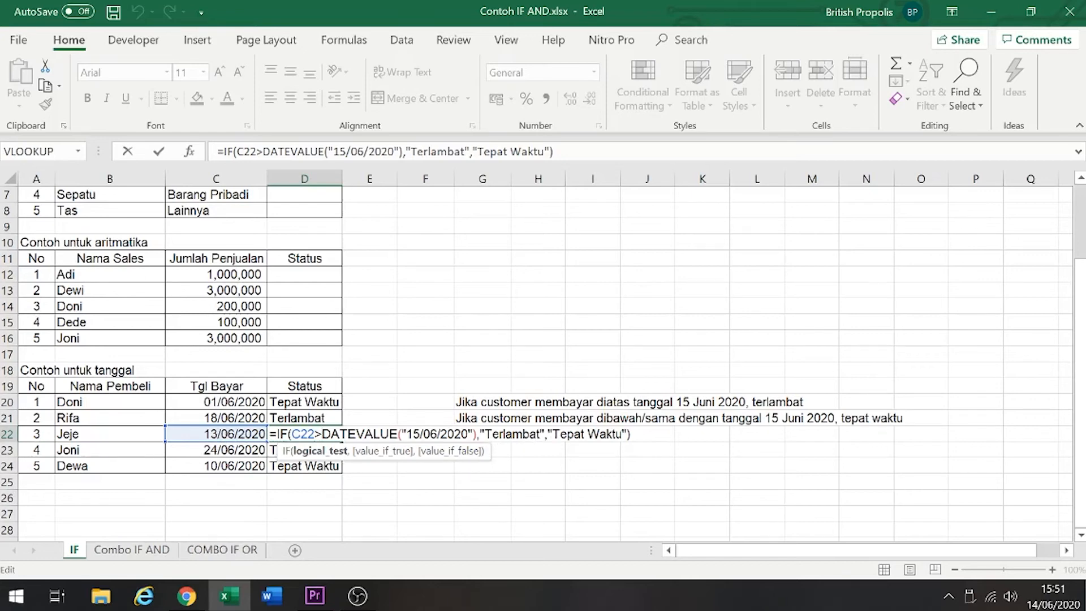
{"action": "left_click_drag", "start_coordinate": [552, 434], "coordinate": [618, 434]}
{"action": "key", "text": "Escape"}
{"action": "left_click", "coordinate": [289, 449]}
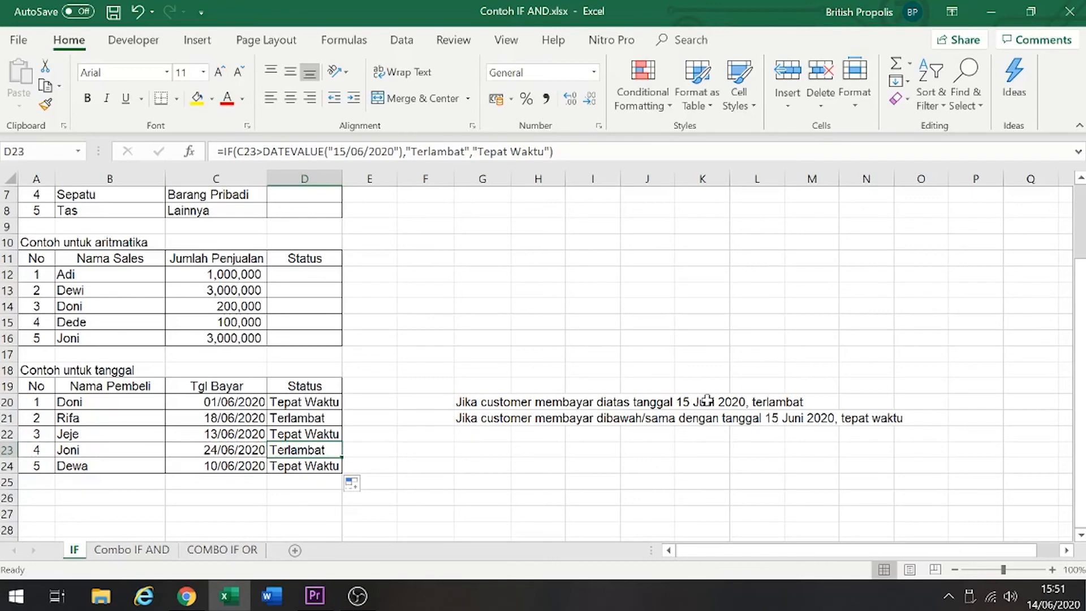
{"action": "double_click", "coordinate": [306, 452]}
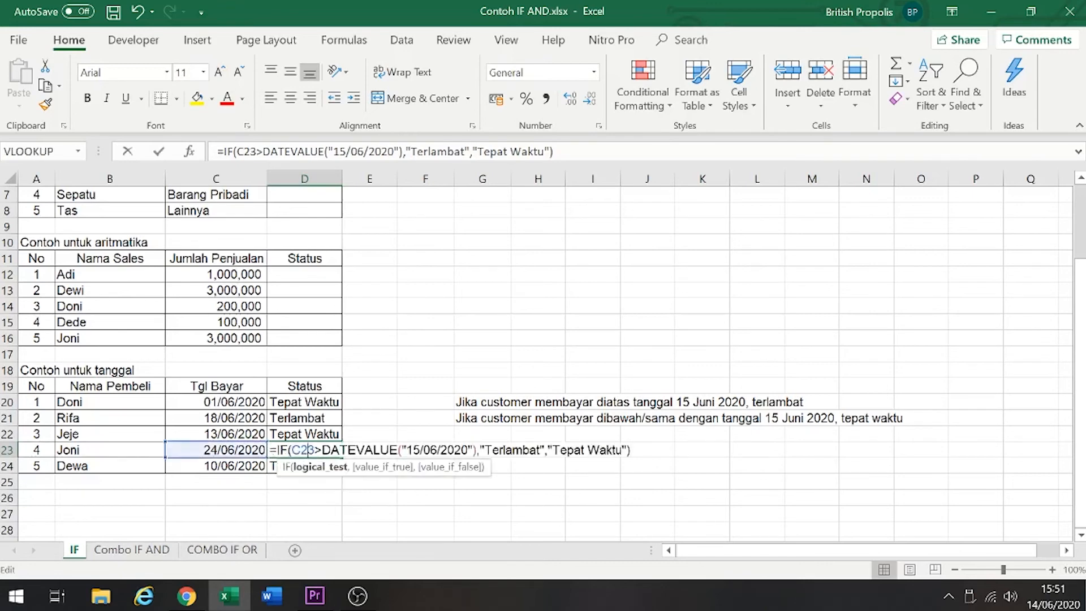
{"action": "left_click_drag", "start_coordinate": [500, 451], "coordinate": [524, 451]}
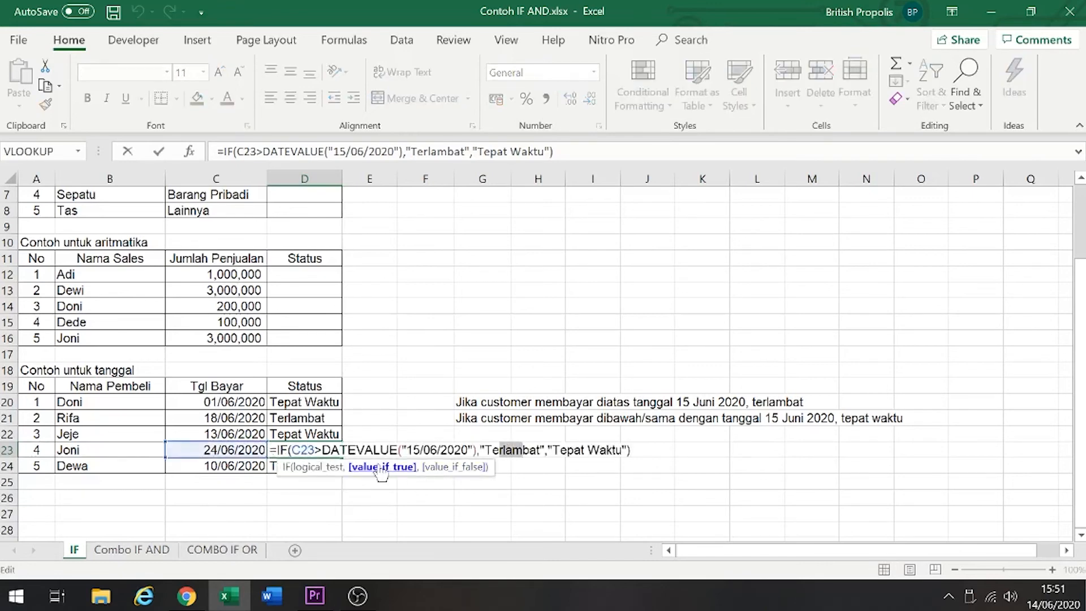
{"action": "key", "text": "Escape"}
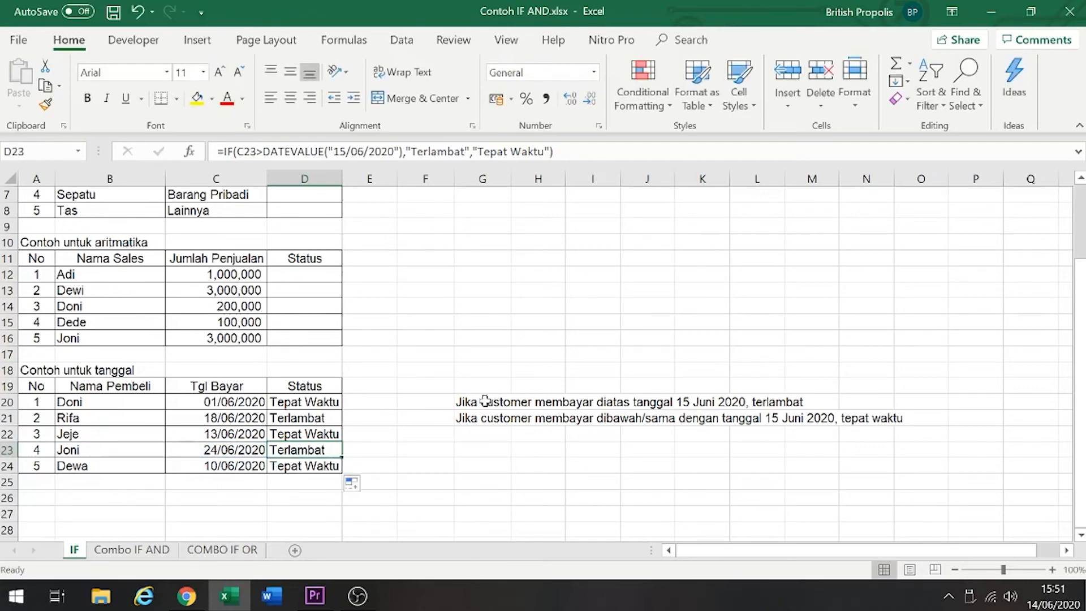
{"action": "left_click_drag", "start_coordinate": [465, 402], "coordinate": [764, 417]}
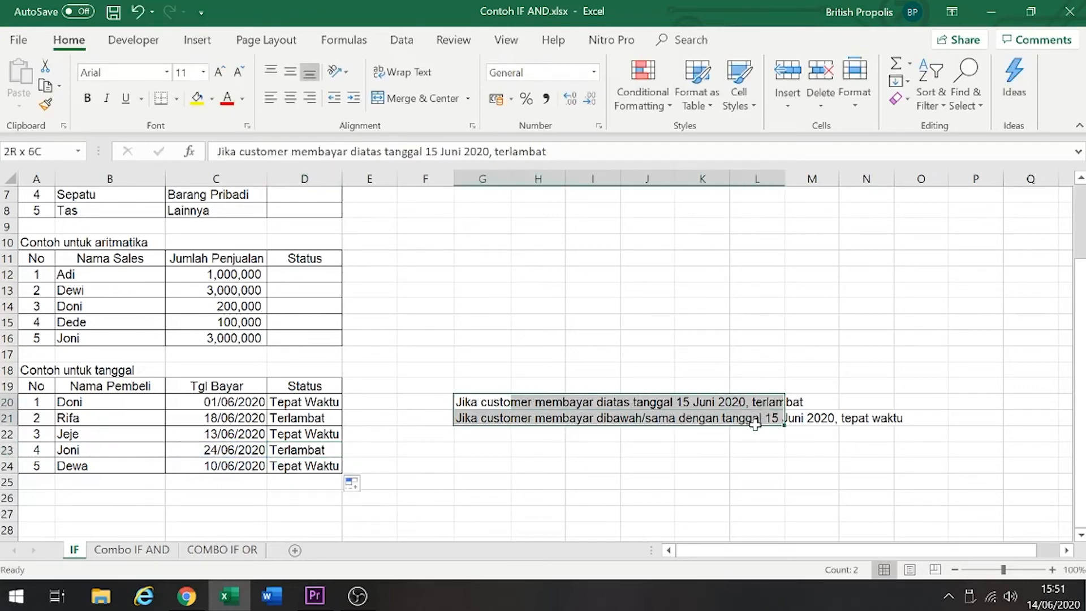
Examine the D24 formula's false result against its payment date, and review all the statuses in D20:D24
{"action": "left_click", "coordinate": [269, 467]}
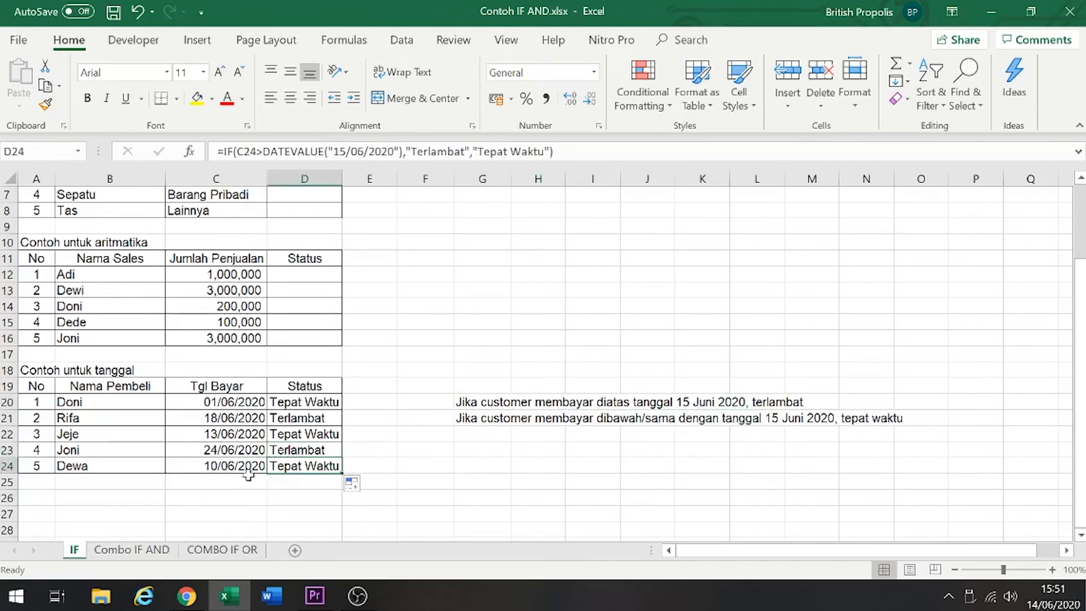
{"action": "double_click", "coordinate": [287, 467]}
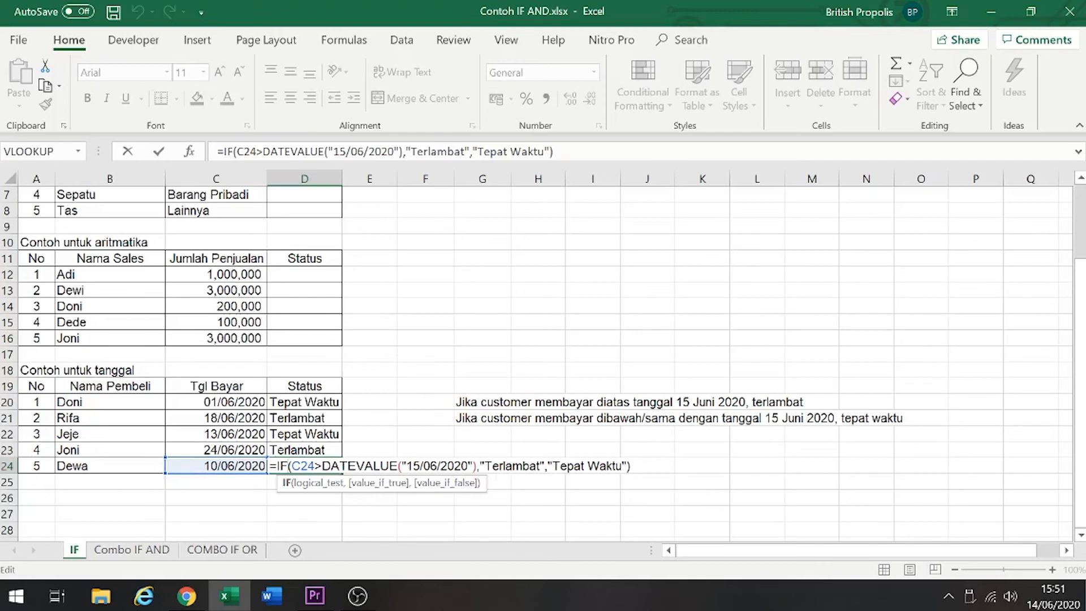
{"action": "left_click_drag", "start_coordinate": [548, 466], "coordinate": [622, 466]}
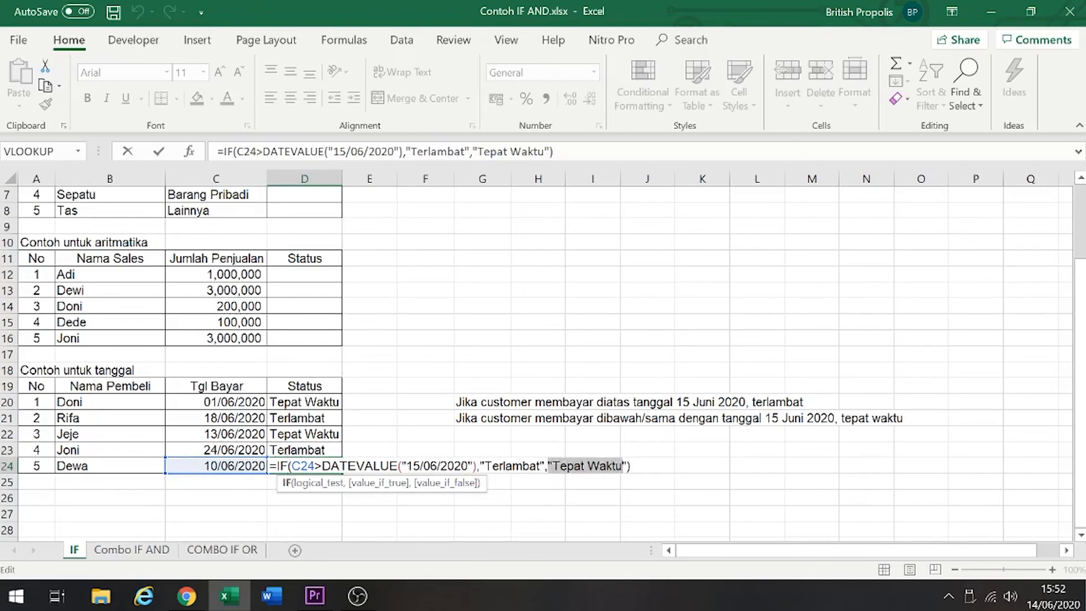
{"action": "key", "text": "ctrl+Return"}
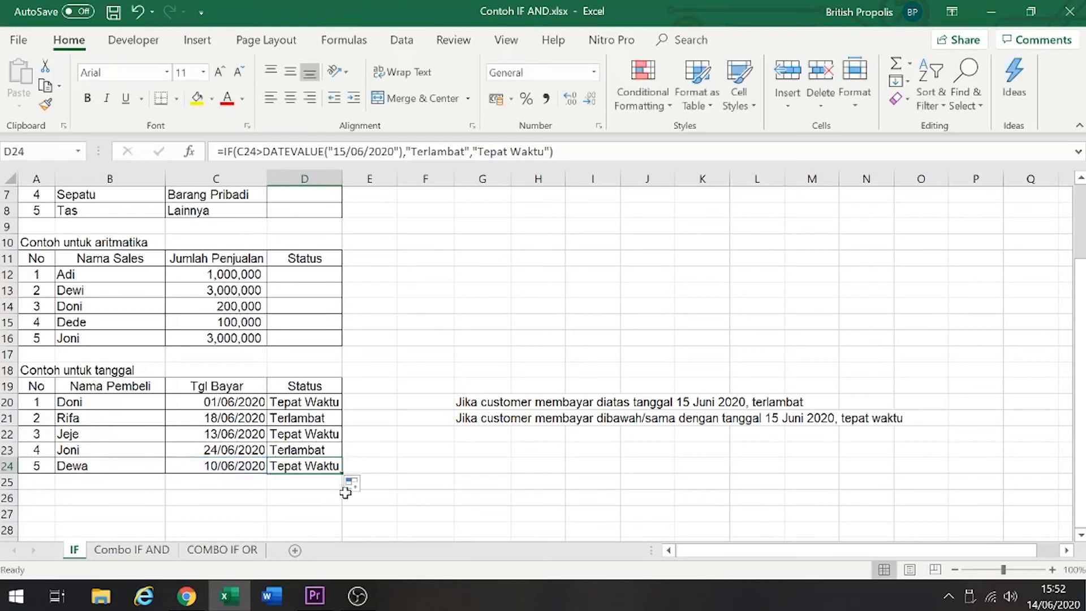
{"action": "left_click_drag", "start_coordinate": [324, 391], "coordinate": [325, 470]}
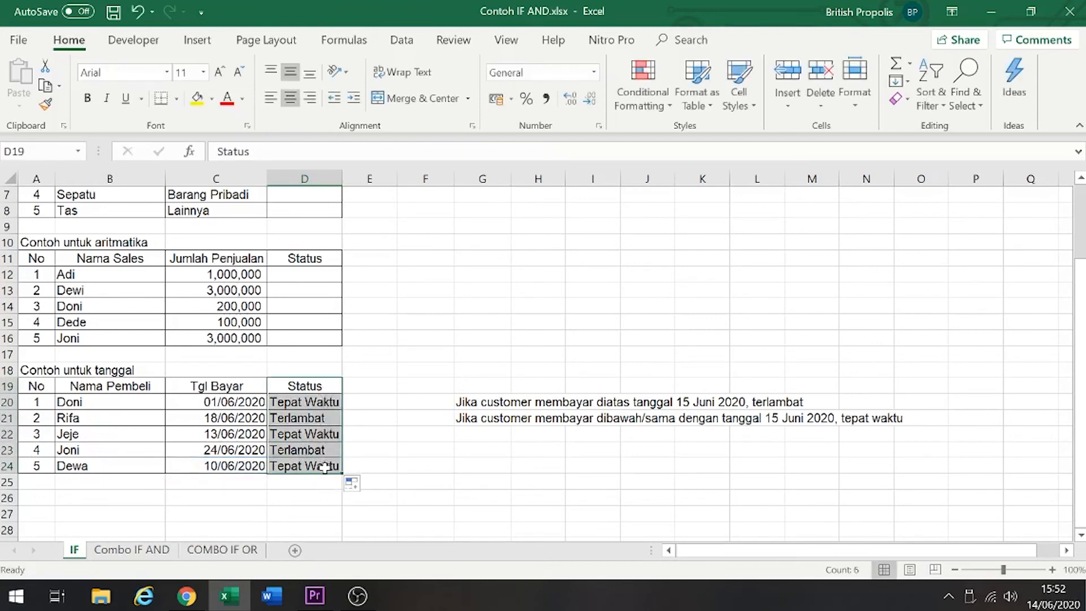
{"action": "left_click", "coordinate": [321, 496]}
{"action": "left_click_drag", "start_coordinate": [320, 405], "coordinate": [326, 464]}
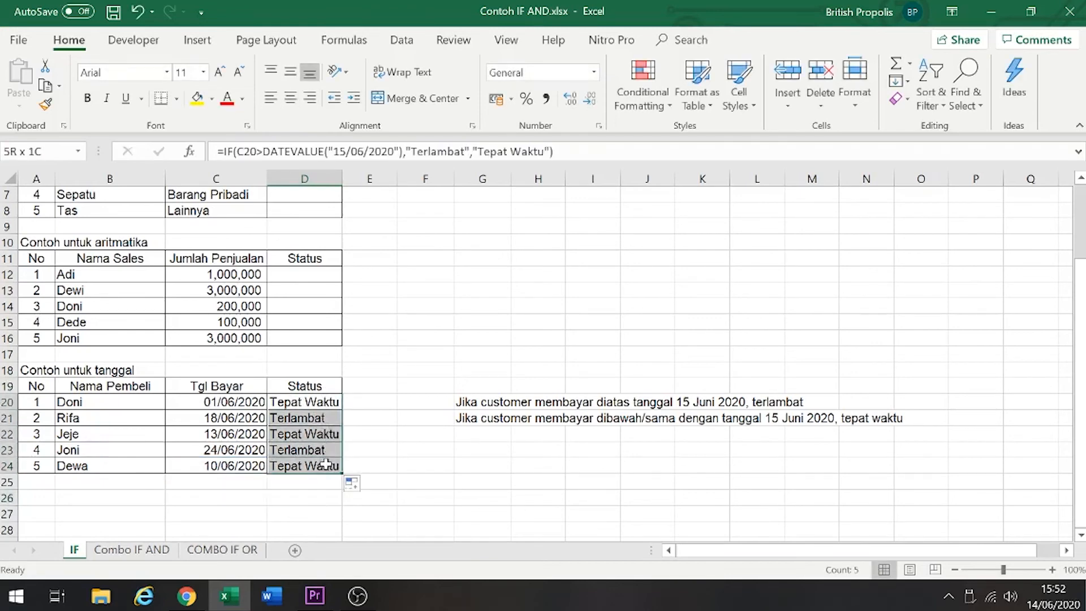
{"action": "left_click", "coordinate": [322, 482]}
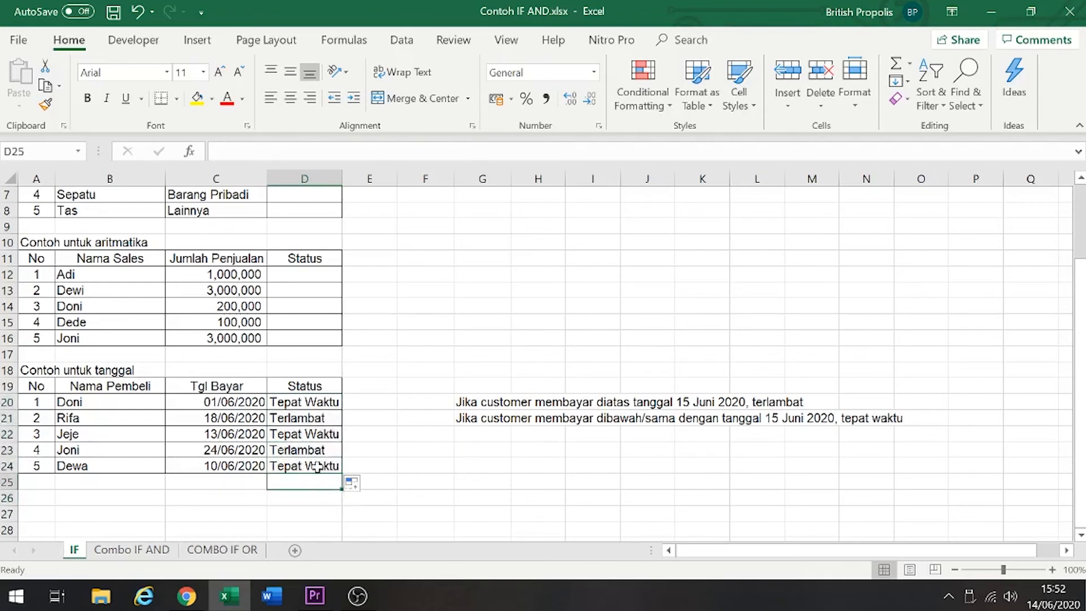
Clear the status formulas from D21:D24, keeping the one in D20
{"action": "left_click", "coordinate": [318, 419]}
{"action": "left_click_drag", "start_coordinate": [318, 418], "coordinate": [323, 466]}
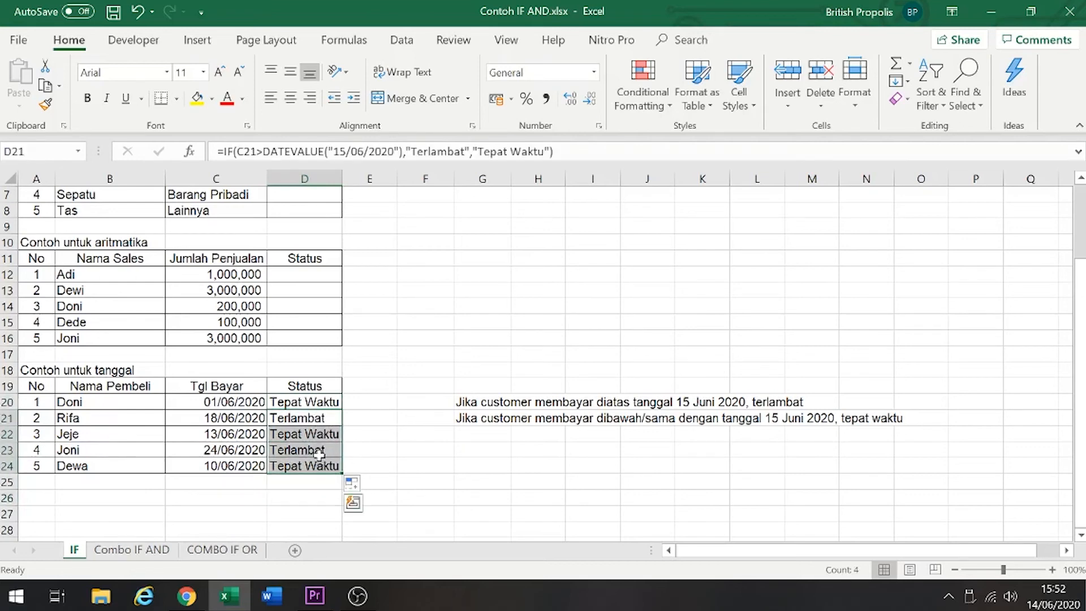
{"action": "key", "text": "Delete"}
Change the comparison operator in the D20 formula's logical test to <
{"action": "left_click", "coordinate": [318, 403]}
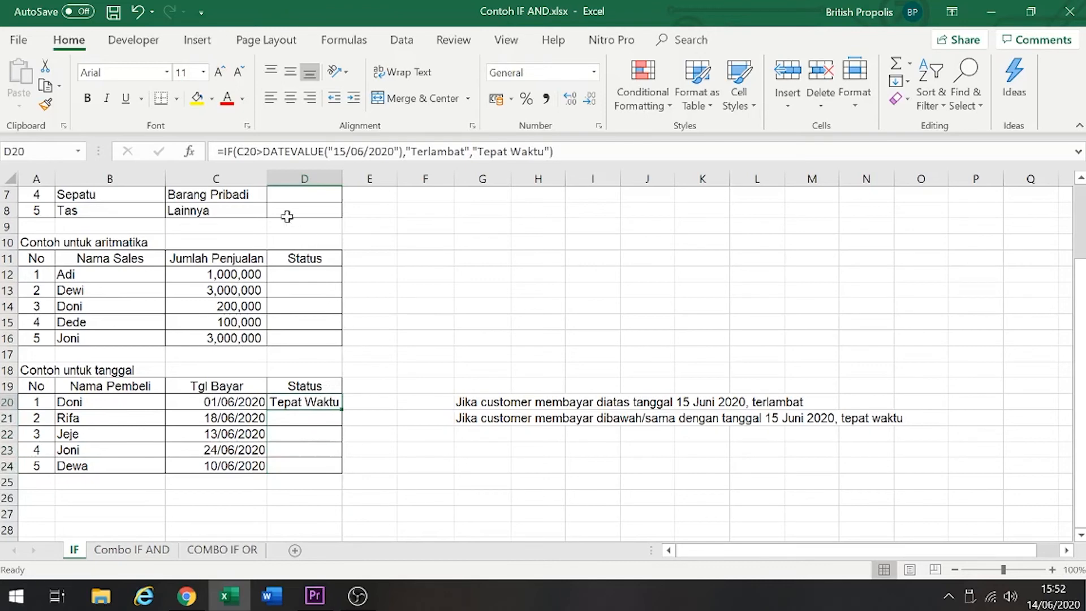
{"action": "double_click", "coordinate": [316, 402]}
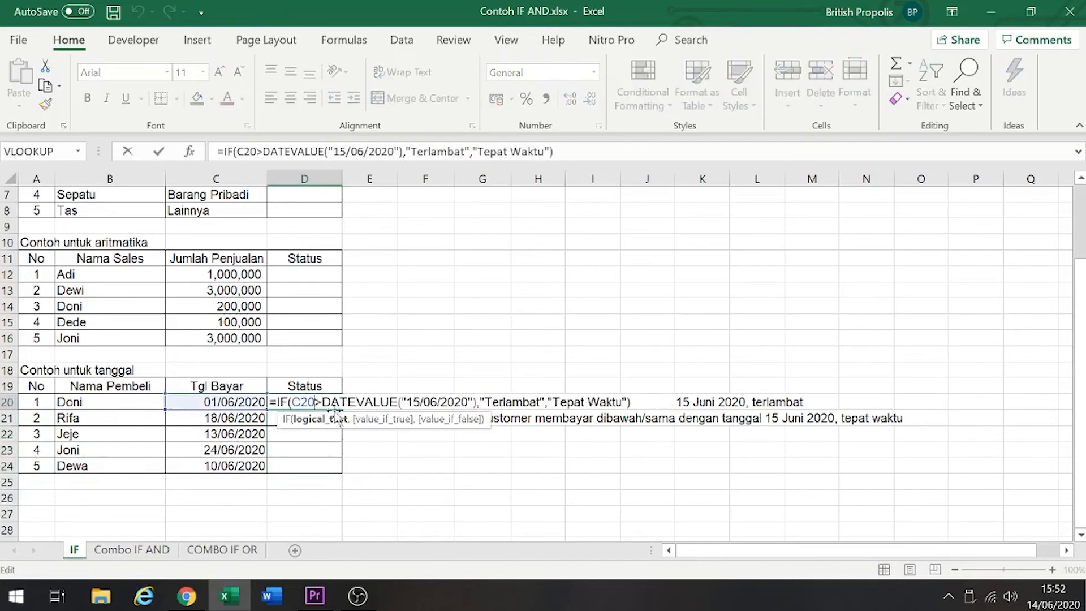
{"action": "key", "text": "Right"}
{"action": "key", "text": "BackSpace"}
{"action": "type", "text": "<"}
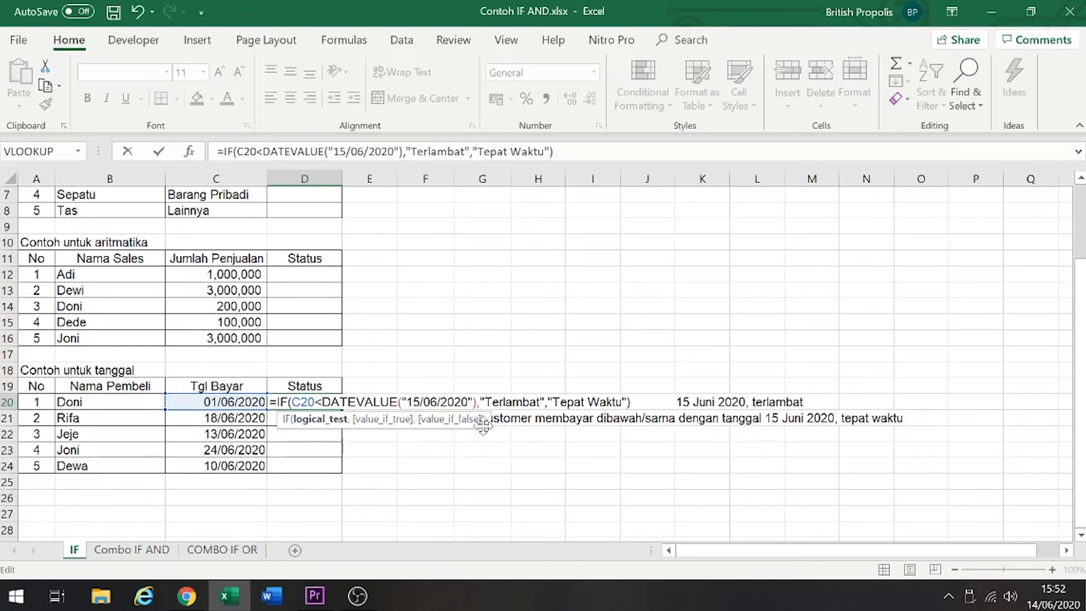
Replace the true result in the D20 formula with "Tepat Waktu"
{"action": "left_click", "coordinate": [540, 402]}
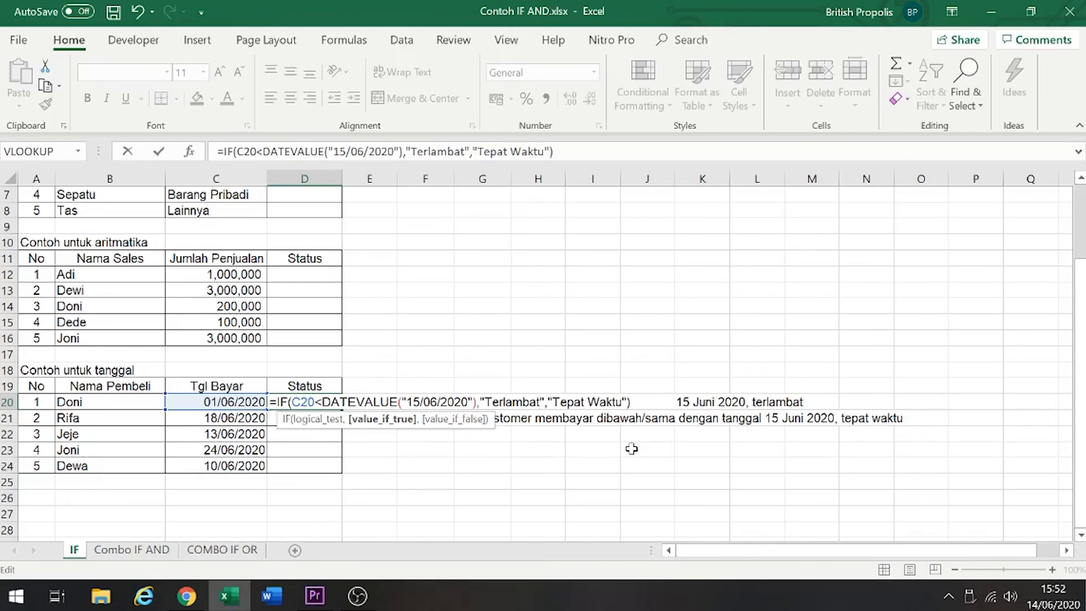
{"action": "key", "text": "BackSpace"}
{"action": "key", "text": "BackSpace"}
{"action": "key", "text": "BackSpace"}
{"action": "key", "text": "BackSpace"}
{"action": "key", "text": "BackSpace"}
{"action": "key", "text": "BackSpace"}
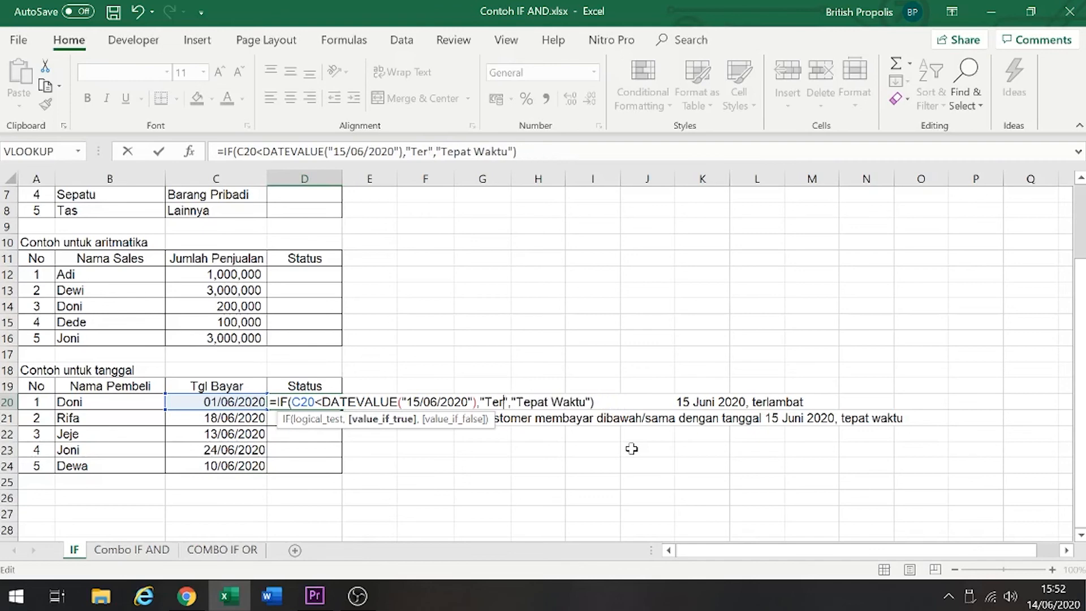
{"action": "key", "text": "BackSpace"}
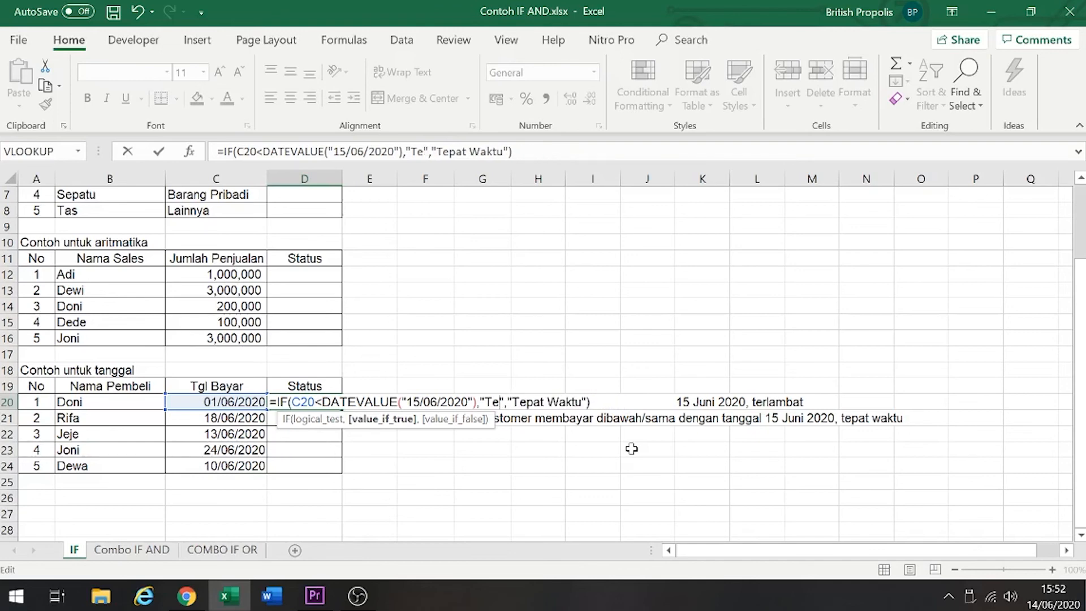
{"action": "type", "text": "pat Waktu"}
Replace the false result in the D20 formula with "Terlambat"
{"action": "key", "text": "Right"}
{"action": "key", "text": "Right"}
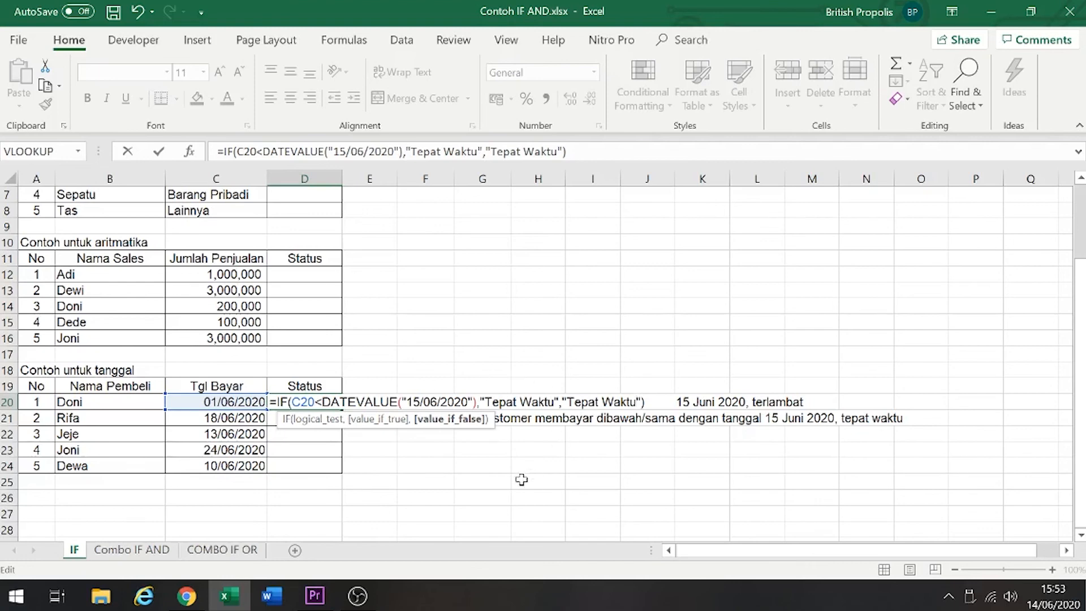
{"action": "key", "text": "BackSpace"}
{"action": "key", "text": "BackSpace"}
{"action": "key", "text": "BackSpace"}
{"action": "key", "text": "BackSpace"}
{"action": "key", "text": "BackSpace"}
{"action": "key", "text": "BackSpace"}
{"action": "key", "text": "BackSpace"}
{"action": "key", "text": "BackSpace"}
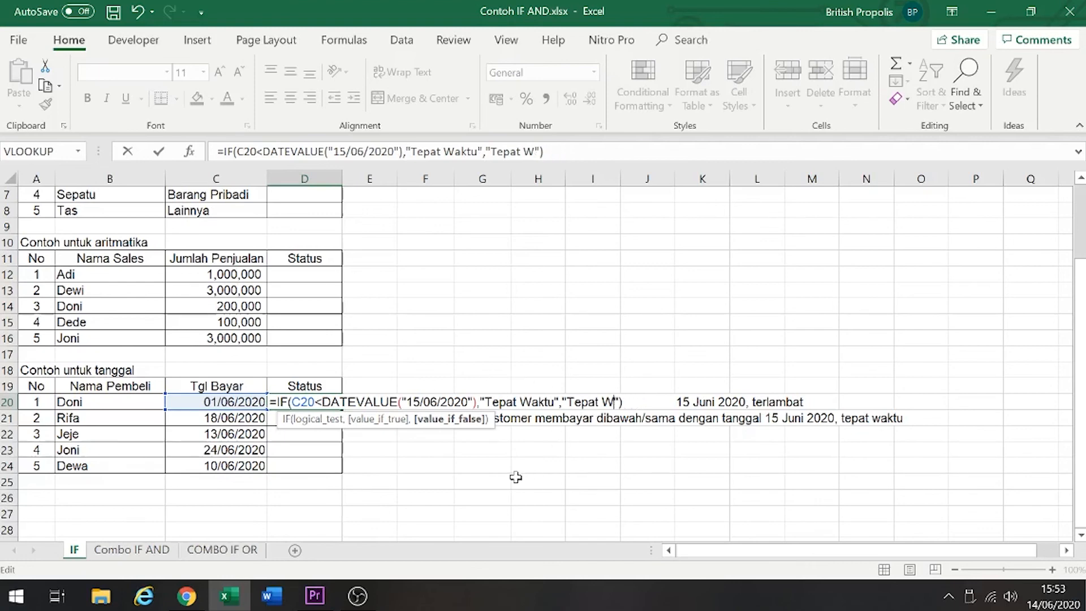
{"action": "key", "text": "BackSpace"}
{"action": "type", "text": "rlam"}
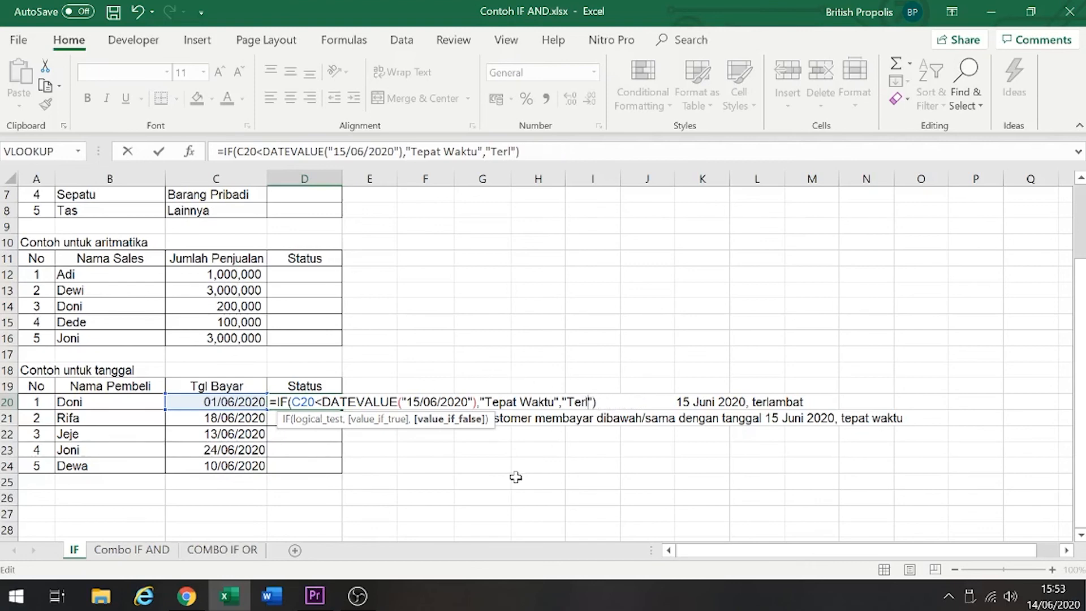
{"action": "type", "text": "bat"}
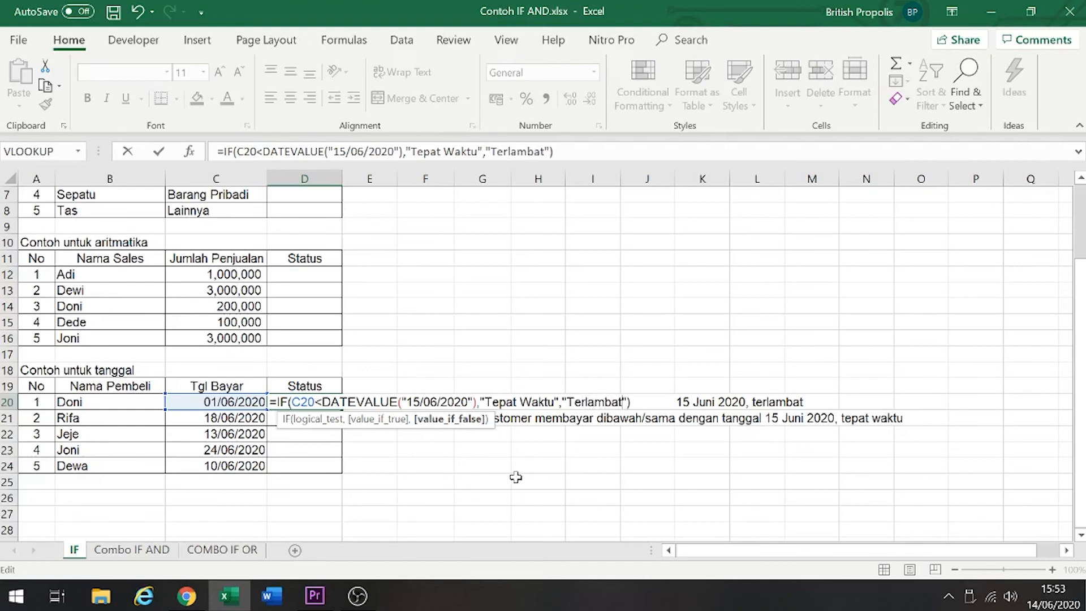
Commit the reversed D20 formula and fill it down through D24
{"action": "key", "text": "Return"}
{"action": "key", "text": "Up"}
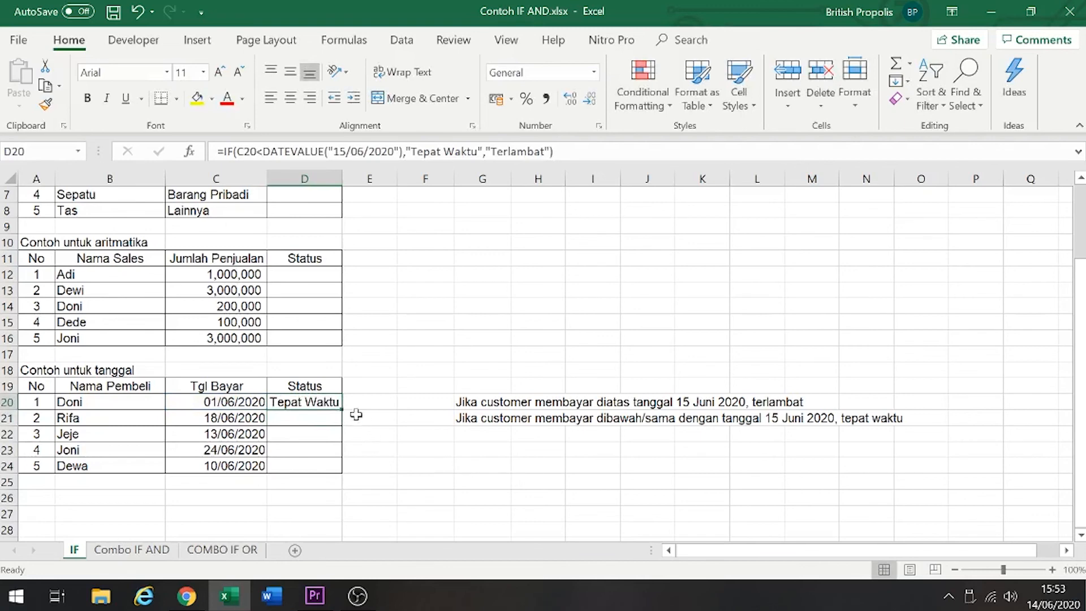
{"action": "left_click_drag", "start_coordinate": [343, 412], "coordinate": [332, 469]}
{"action": "left_click", "coordinate": [320, 403]}
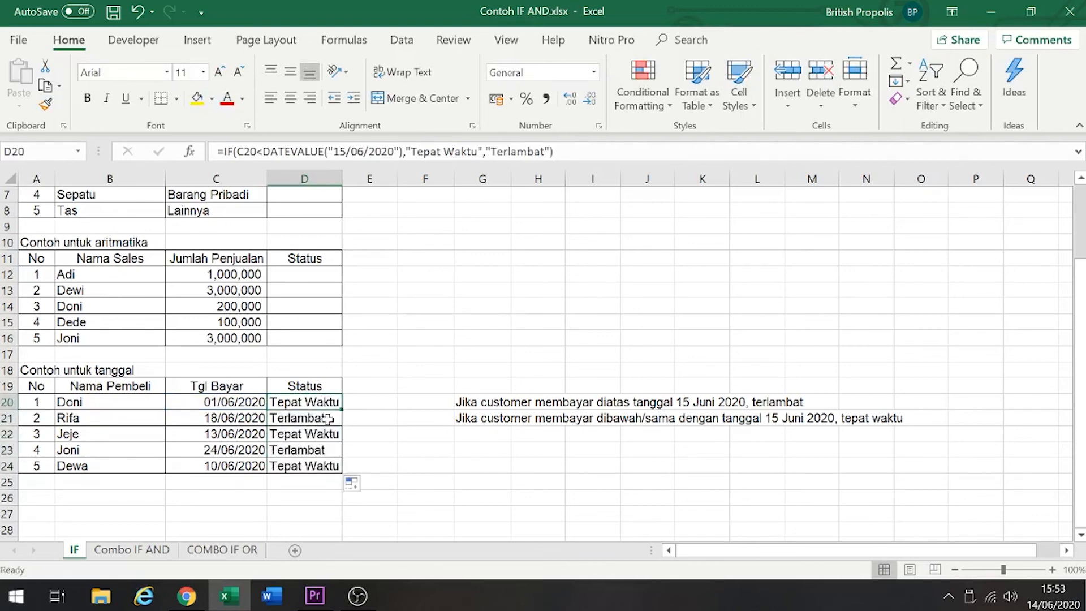
Change the D20 comparison operator to <= and fill the formula down through D24 again
{"action": "double_click", "coordinate": [321, 402]}
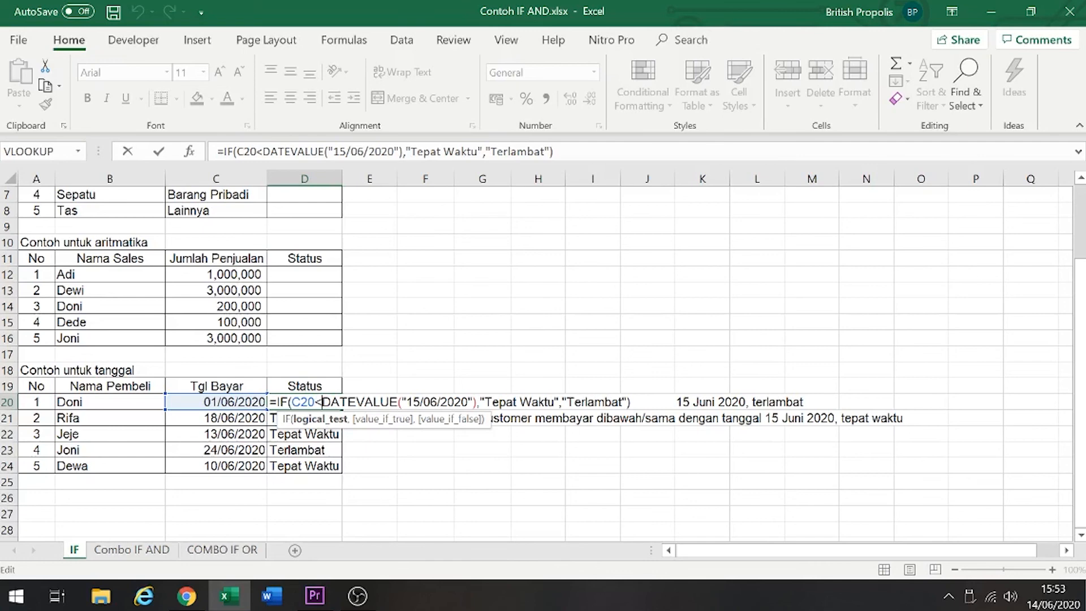
{"action": "type", "text": "="}
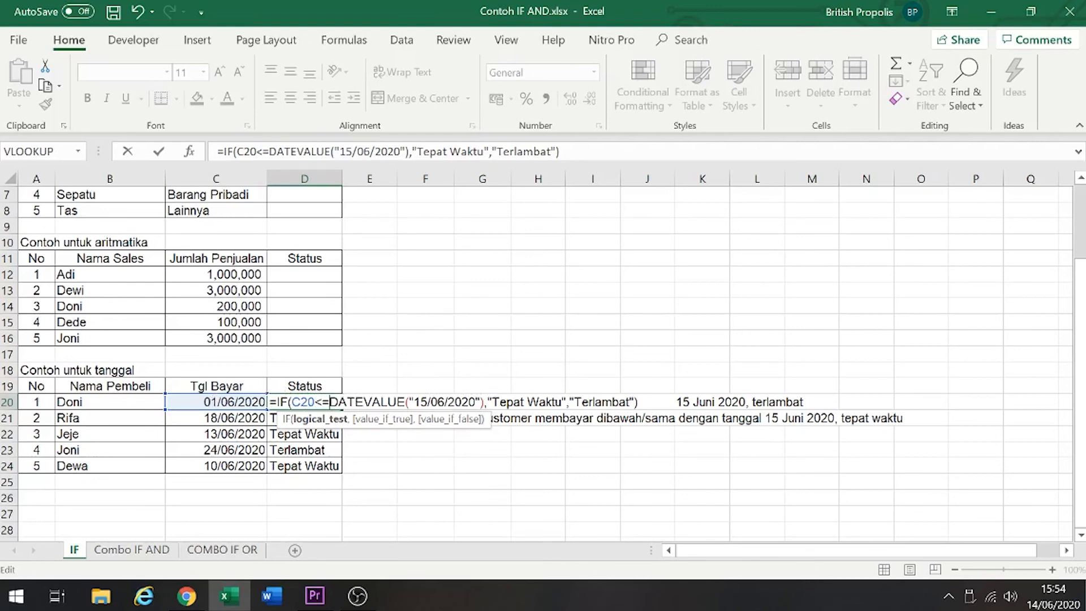
{"action": "left_click_drag", "start_coordinate": [322, 403], "coordinate": [329, 402]}
{"action": "key", "text": "Delete"}
{"action": "key", "text": "Return"}
{"action": "key", "text": "Up"}
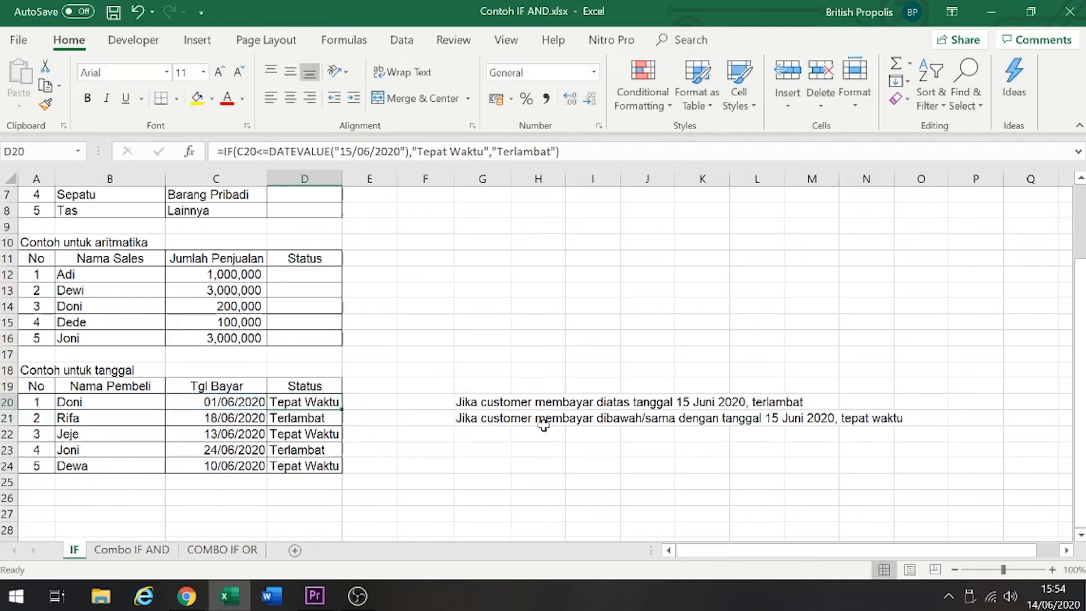
{"action": "left_click_drag", "start_coordinate": [344, 413], "coordinate": [349, 468]}
Set the payment date in C20 to 15/06/2020 and check its status against the rule in G21
{"action": "left_click", "coordinate": [259, 404]}
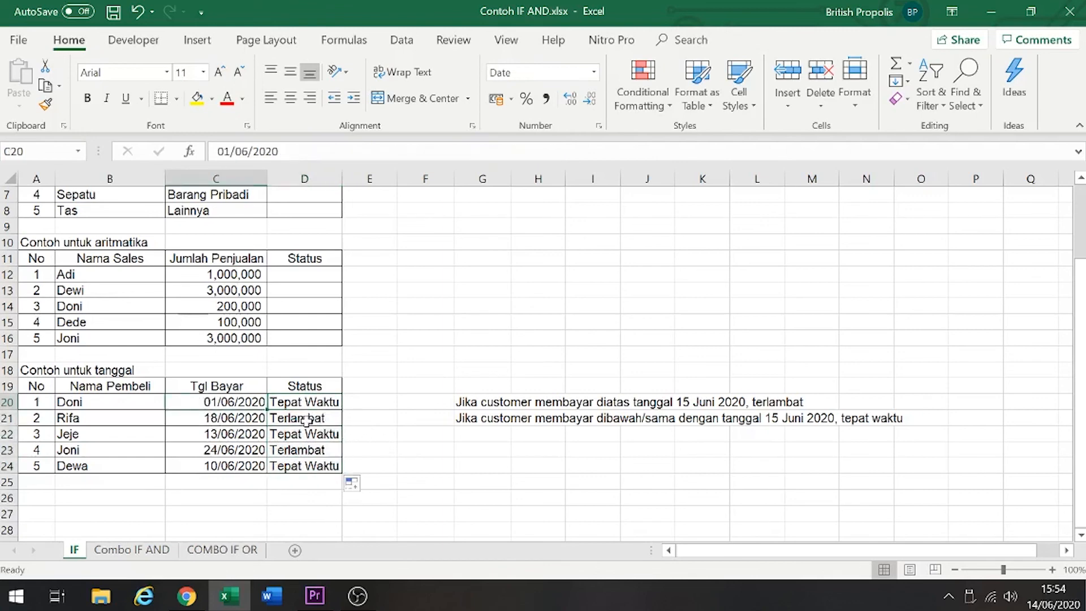
{"action": "type", "text": "15/06/2020"}
{"action": "key", "text": "Return"}
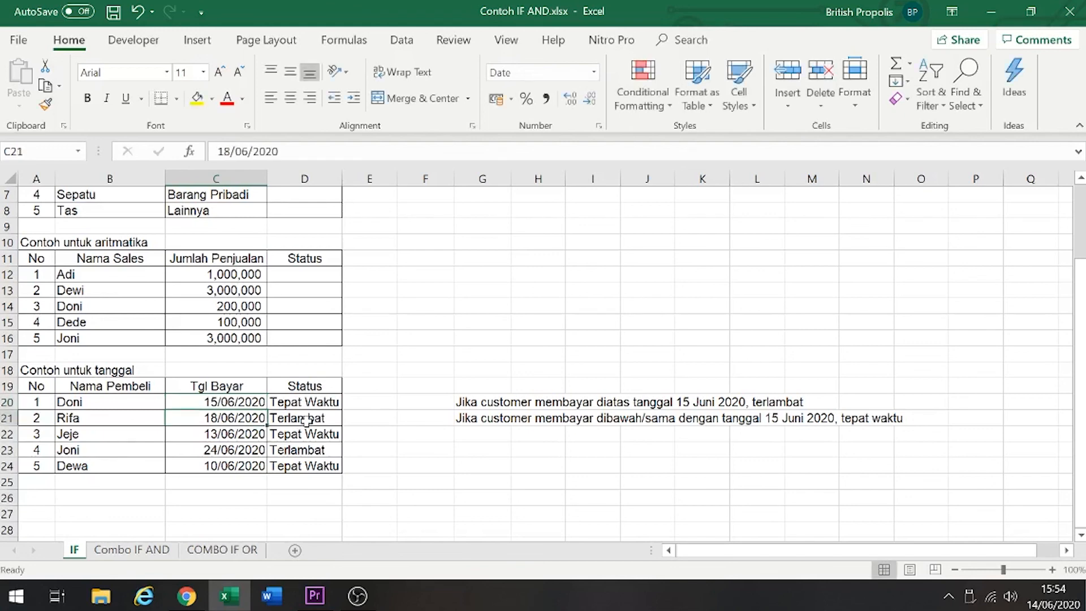
{"action": "left_click_drag", "start_coordinate": [470, 390], "coordinate": [489, 424]}
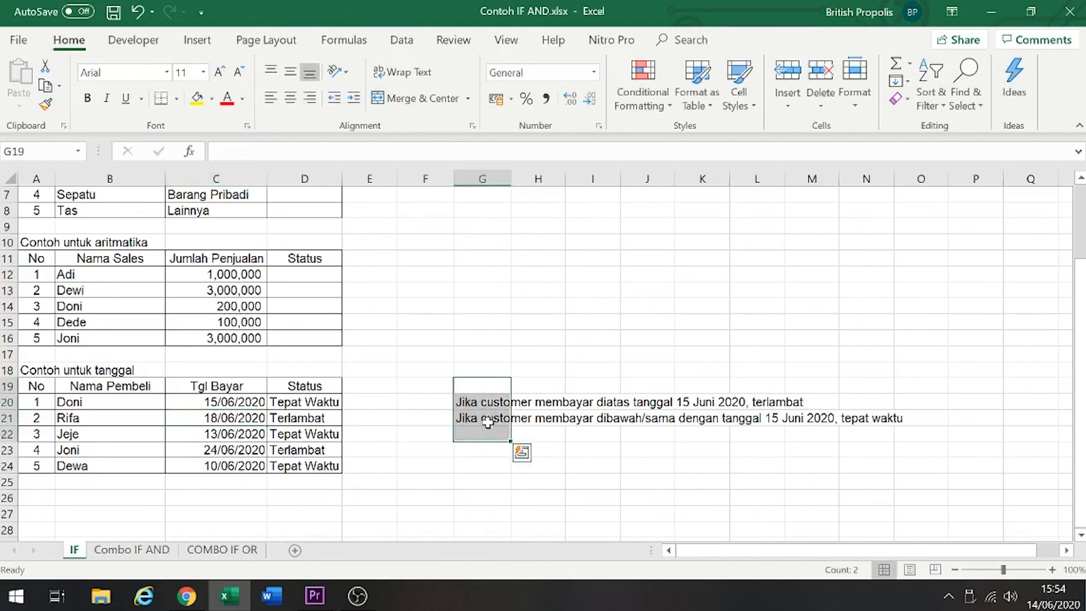
{"action": "left_click", "coordinate": [489, 424]}
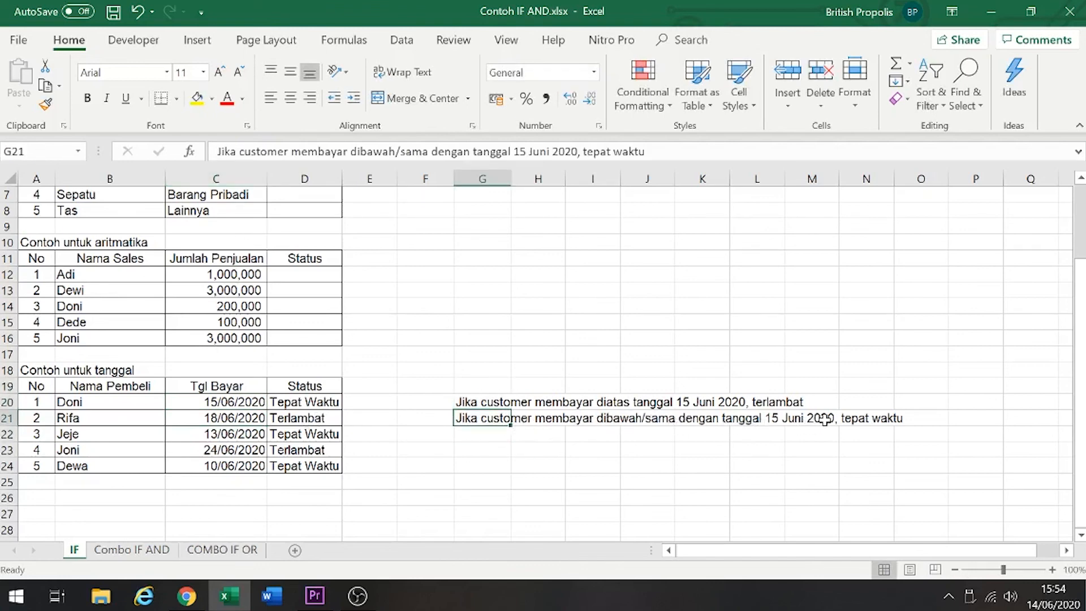
Examine the status formulas in D20 to D22 and review the character example table in A2:D8
{"action": "left_click", "coordinate": [315, 418]}
{"action": "left_click", "coordinate": [317, 403]}
{"action": "left_click", "coordinate": [320, 421]}
{"action": "left_click", "coordinate": [319, 405]}
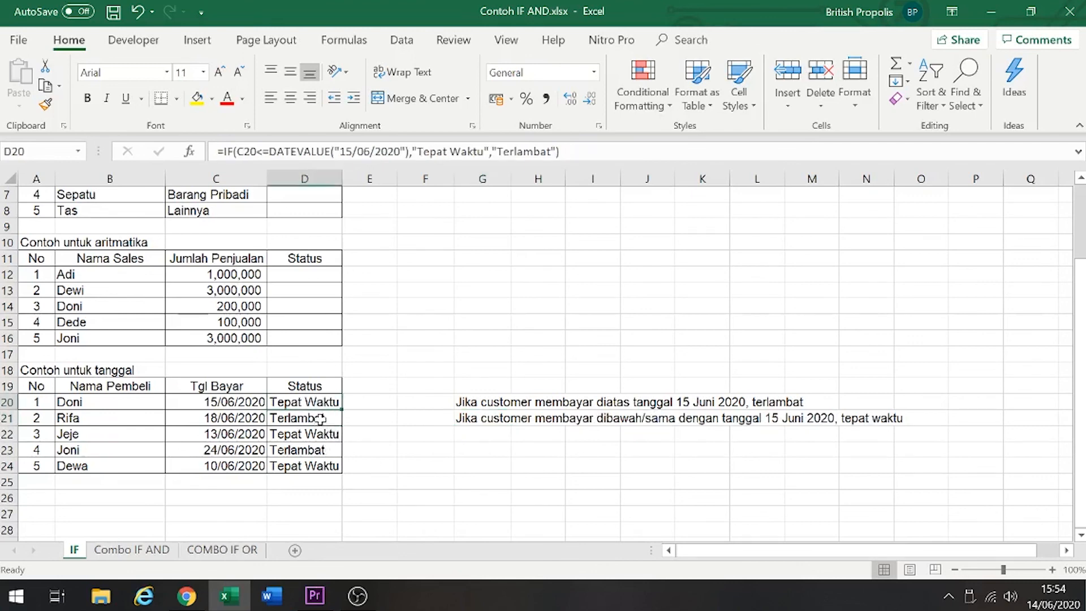
{"action": "left_click", "coordinate": [319, 437]}
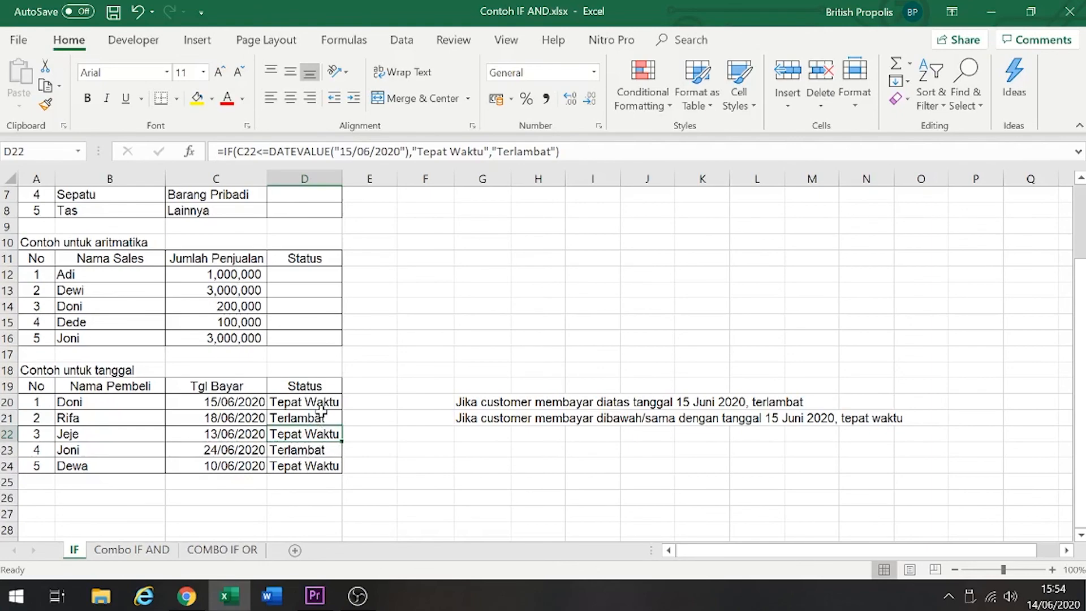
{"action": "scroll", "coordinate": [322, 413], "scroll_direction": "up", "scroll_amount": 2}
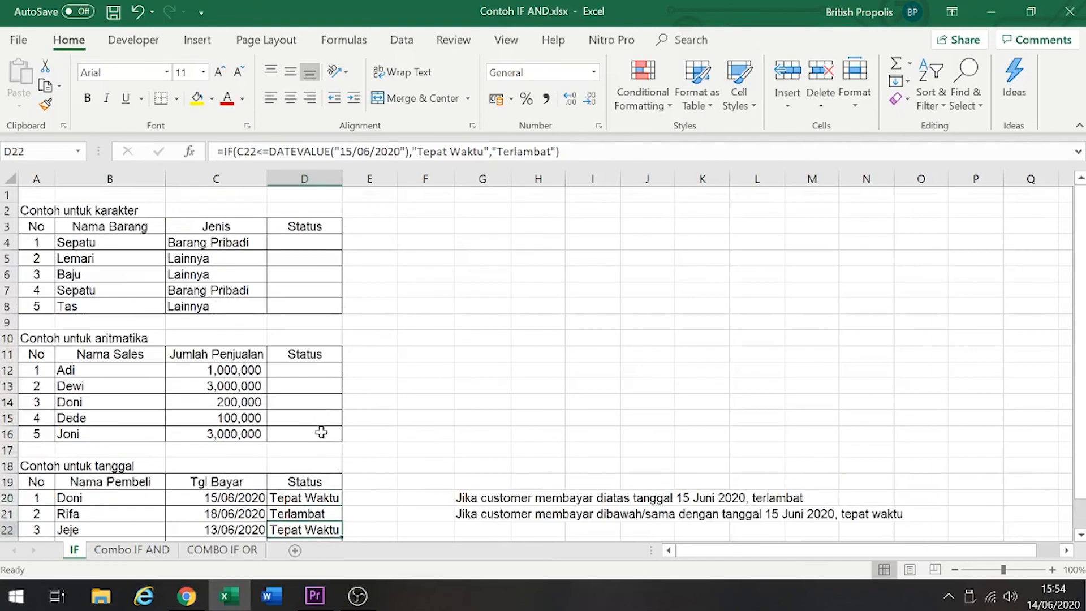
{"action": "scroll", "coordinate": [320, 442], "scroll_direction": "down", "scroll_amount": 1}
{"action": "scroll", "coordinate": [323, 442], "scroll_direction": "up", "scroll_amount": 1}
{"action": "scroll", "coordinate": [322, 442], "scroll_direction": "down", "scroll_amount": 1}
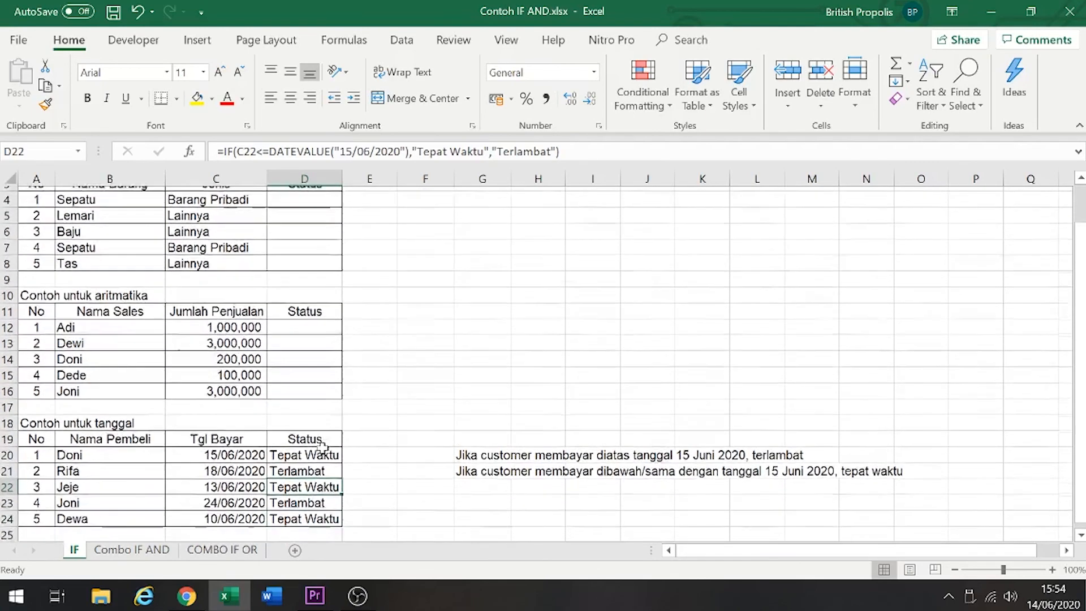
{"action": "scroll", "coordinate": [317, 442], "scroll_direction": "up", "scroll_amount": 1}
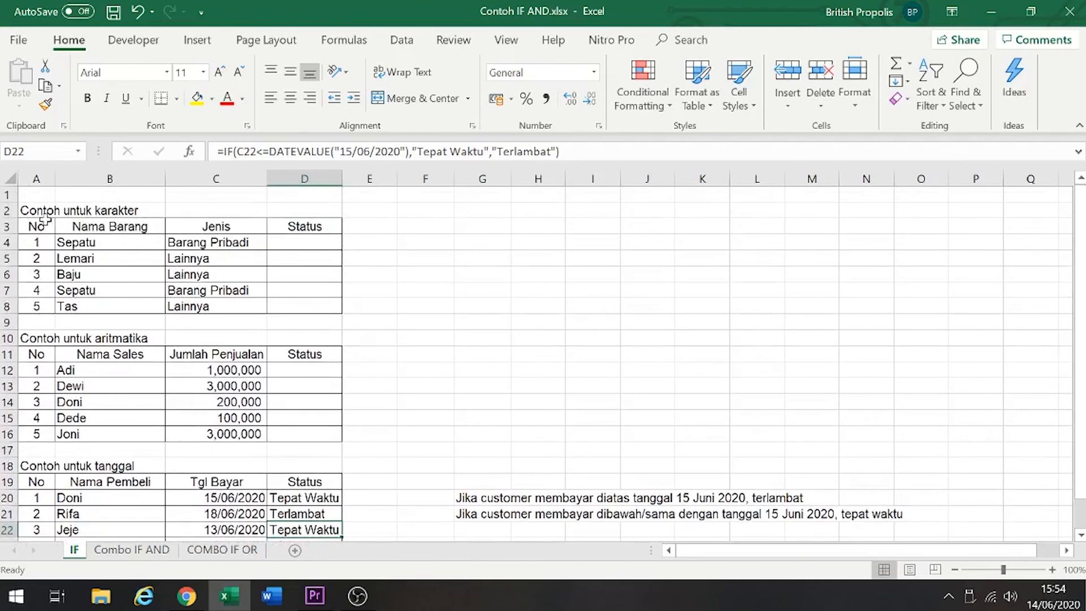
{"action": "left_click_drag", "start_coordinate": [34, 211], "coordinate": [305, 306]}
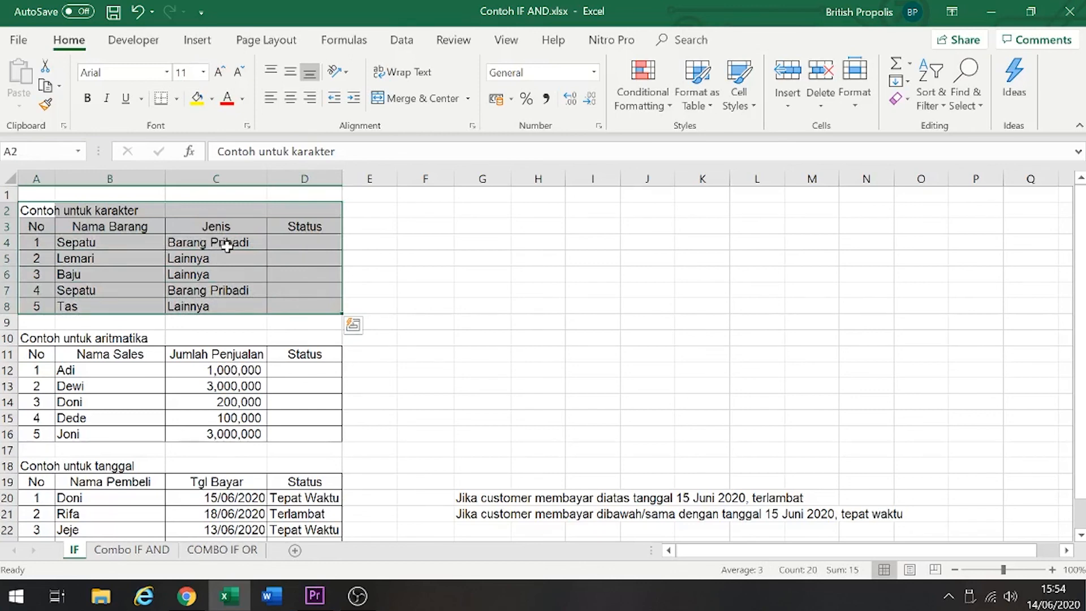
{"action": "left_click", "coordinate": [293, 243]}
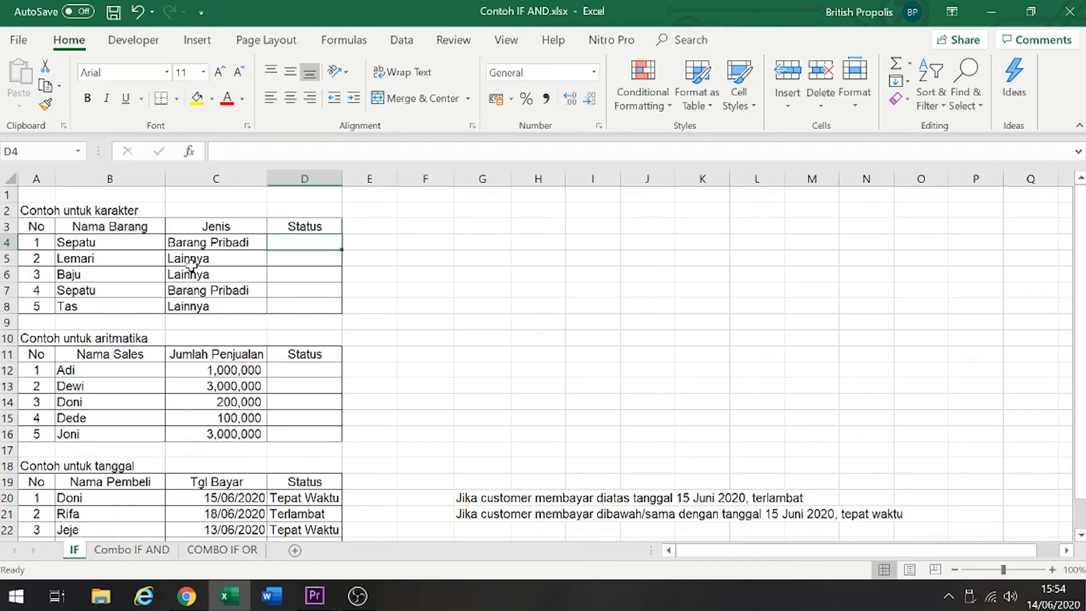
Enter the comparison operator note ">, <,=" in E12 beside the arithmetic example table
{"action": "left_click_drag", "start_coordinate": [36, 353], "coordinate": [255, 387]}
{"action": "left_click", "coordinate": [336, 388]}
{"action": "left_click", "coordinate": [355, 376]}
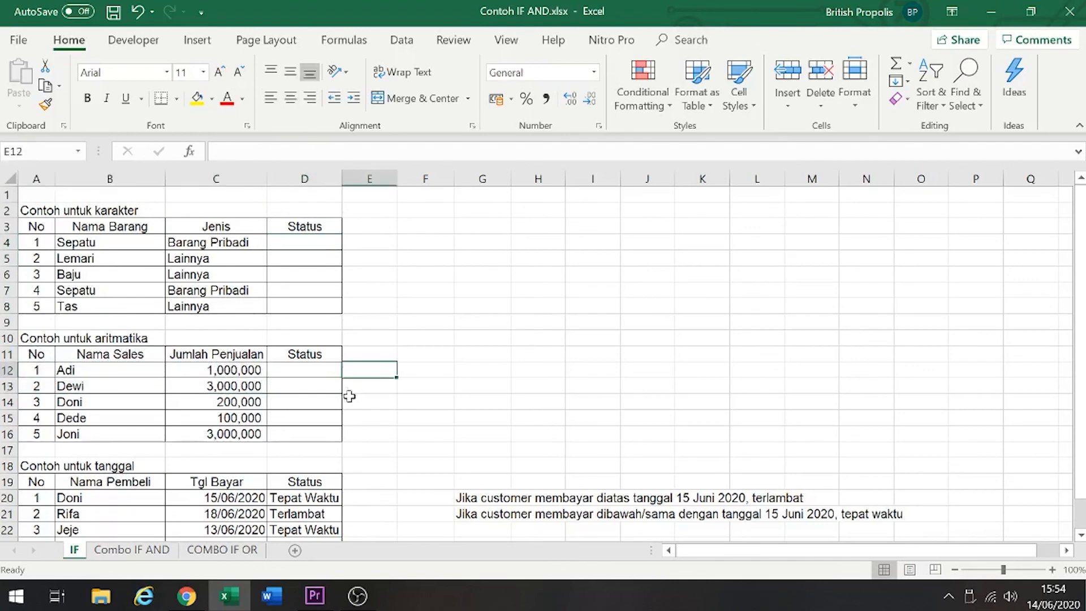
{"action": "type", "text": ">"}
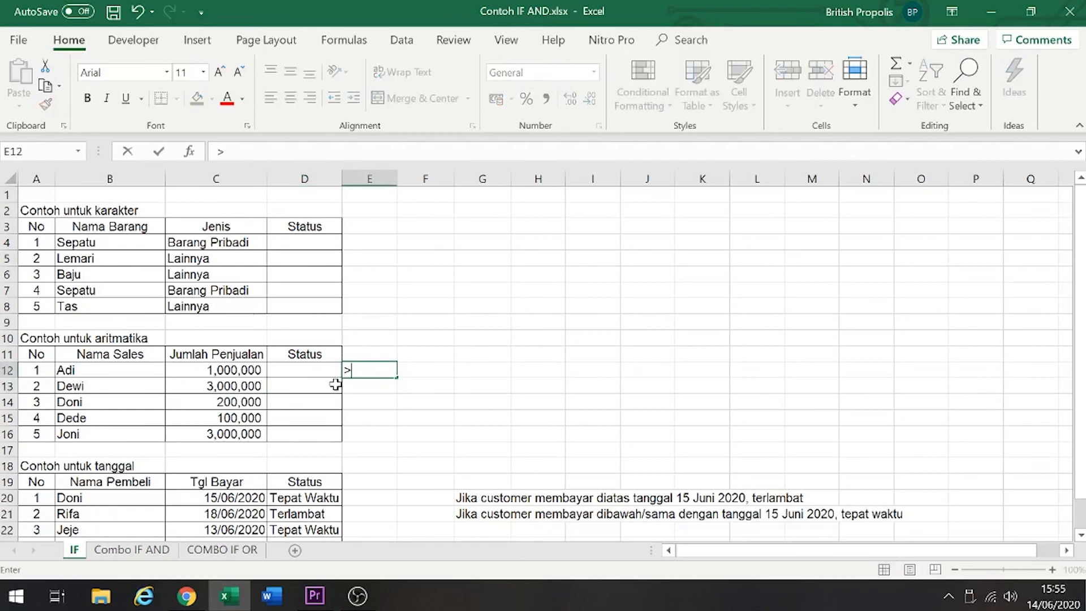
{"action": "type", "text": ","}
{"action": "key", "text": "Return"}
Enter the note "Jangan lupa tanda petik" in E4 beside the character example table
{"action": "key", "text": "Up"}
{"action": "key", "text": "Up"}
{"action": "key", "text": "Up"}
{"action": "key", "text": "Up"}
{"action": "key", "text": "Up"}
{"action": "key", "text": "Up"}
{"action": "key", "text": "Up"}
{"action": "key", "text": "Up"}
{"action": "key", "text": "Up"}
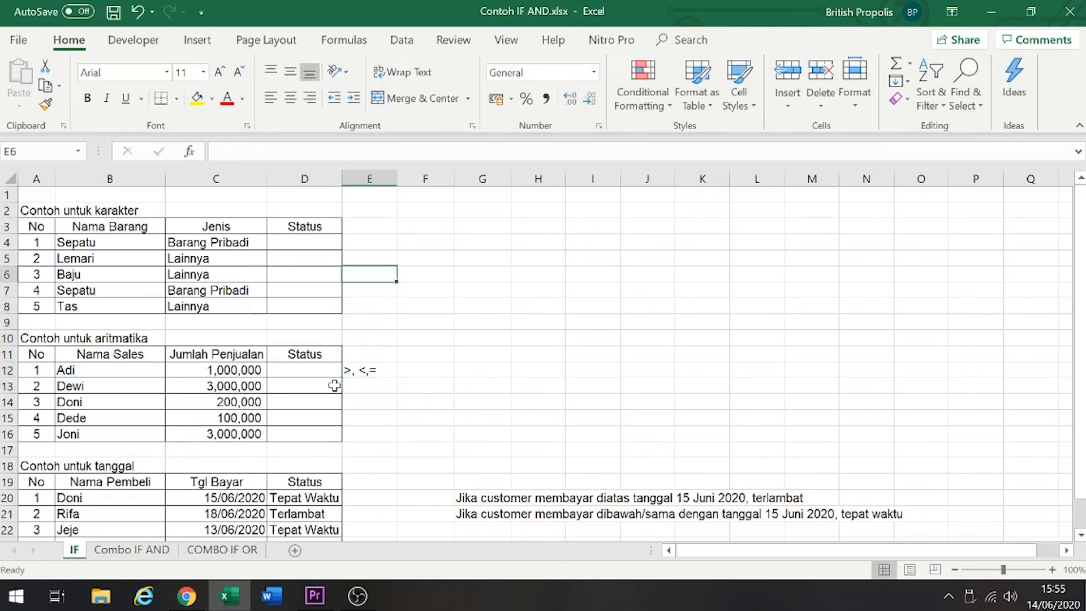
{"action": "type", "text": "Jangan "}
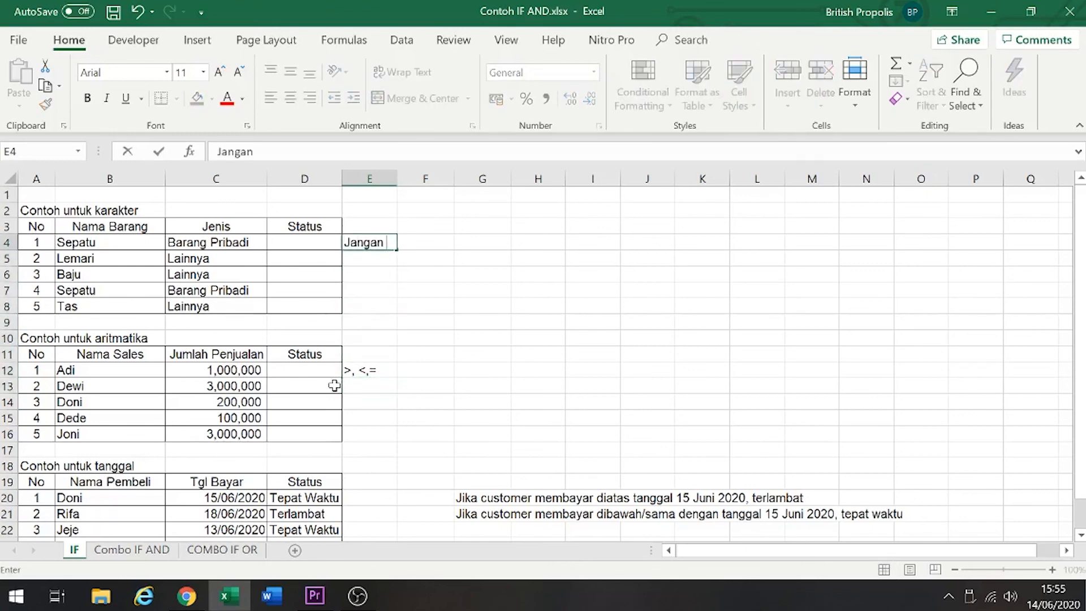
{"action": "type", "text": "lupa tanda petik"}
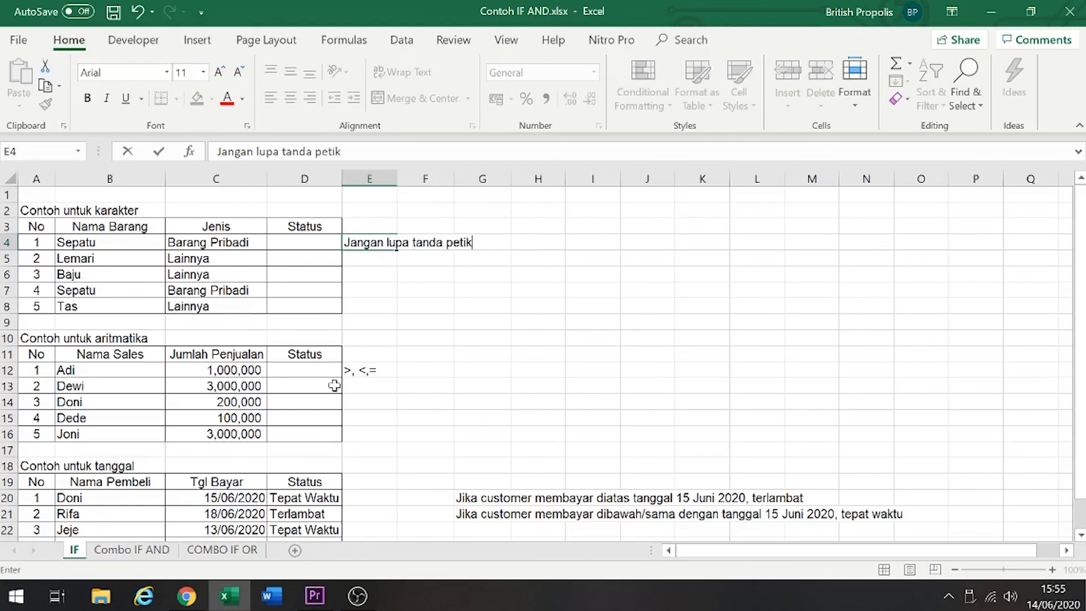
{"action": "key", "text": "Return"}
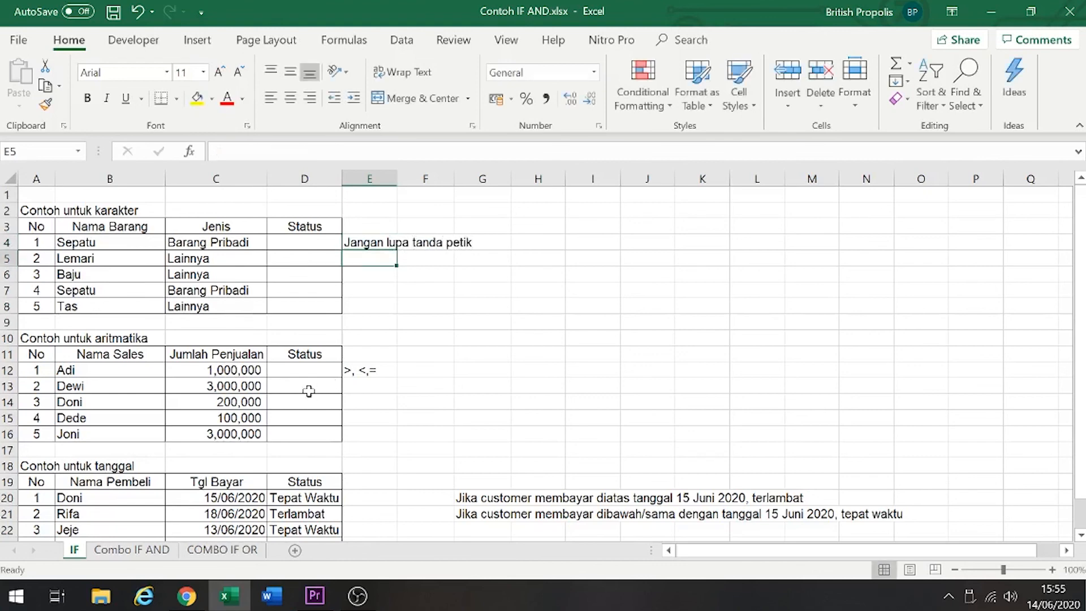
Examine each comparison operator in the E12 note without changing the cell
{"action": "left_click", "coordinate": [363, 374]}
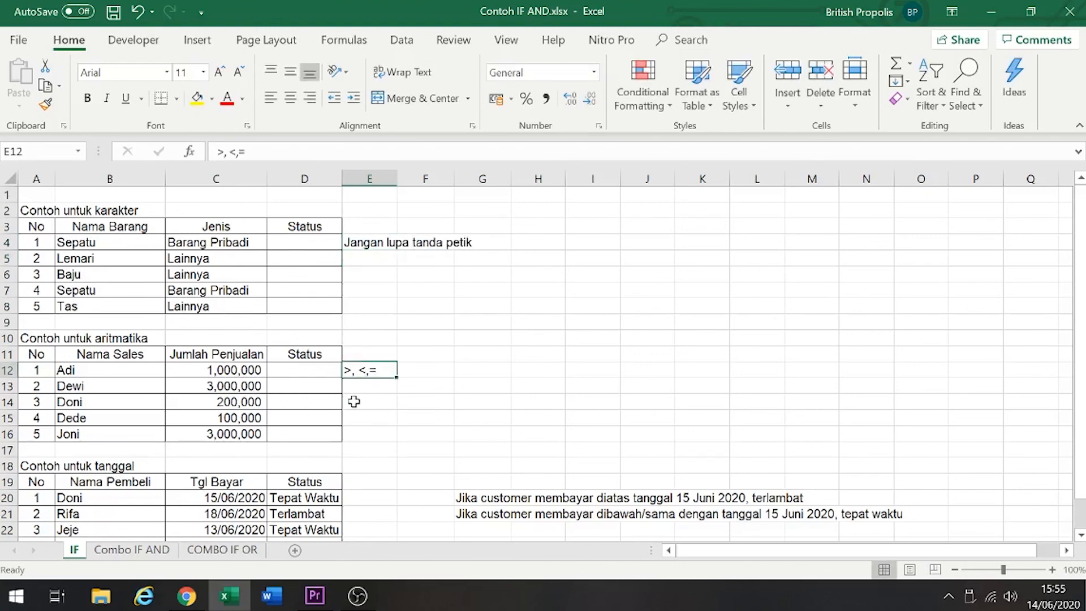
{"action": "double_click", "coordinate": [348, 371]}
{"action": "left_click_drag", "start_coordinate": [343, 371], "coordinate": [351, 371]}
{"action": "left_click", "coordinate": [358, 371]}
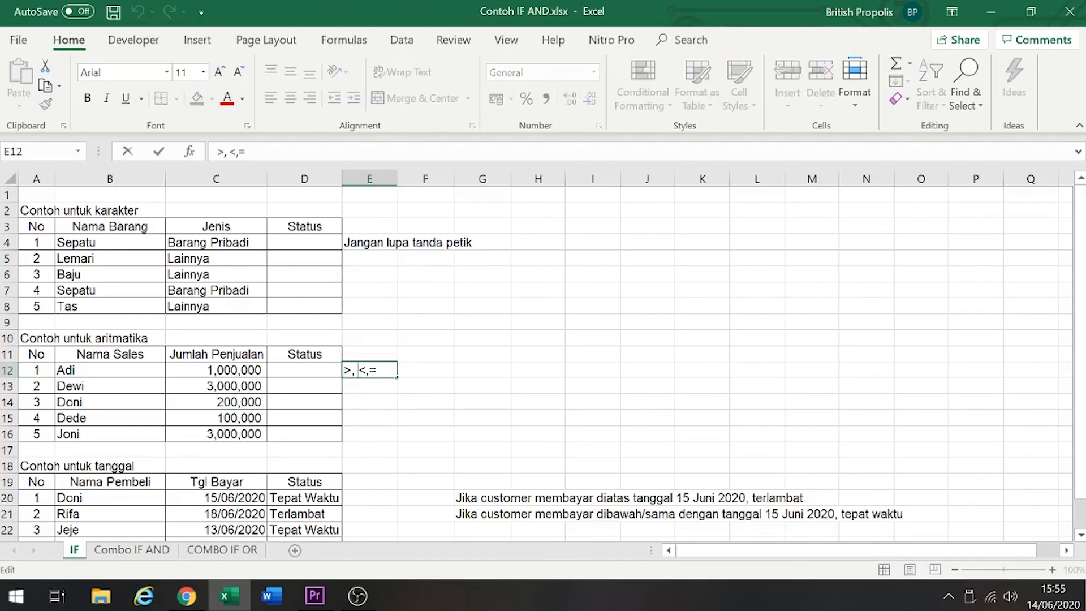
{"action": "left_click_drag", "start_coordinate": [369, 371], "coordinate": [377, 371]}
{"action": "key", "text": "Escape"}
Enter the text note datevalue("15/06/2020") in E20 beside the date example table
{"action": "scroll", "coordinate": [363, 449], "scroll_direction": "down", "scroll_amount": 2}
{"action": "left_click", "coordinate": [66, 390]}
{"action": "left_click", "coordinate": [362, 399]}
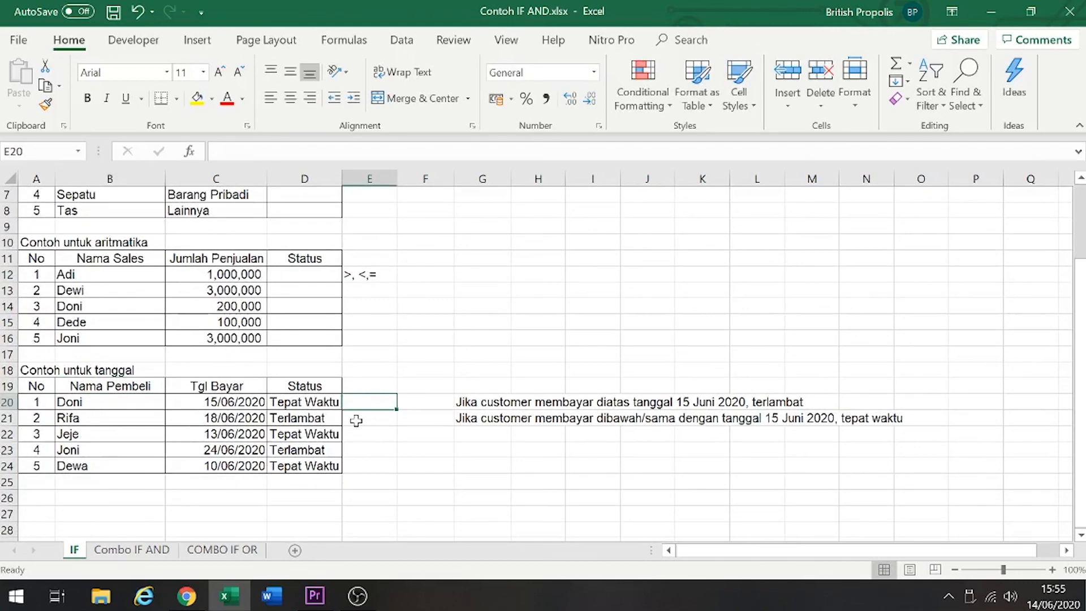
{"action": "type", "text": "d"}
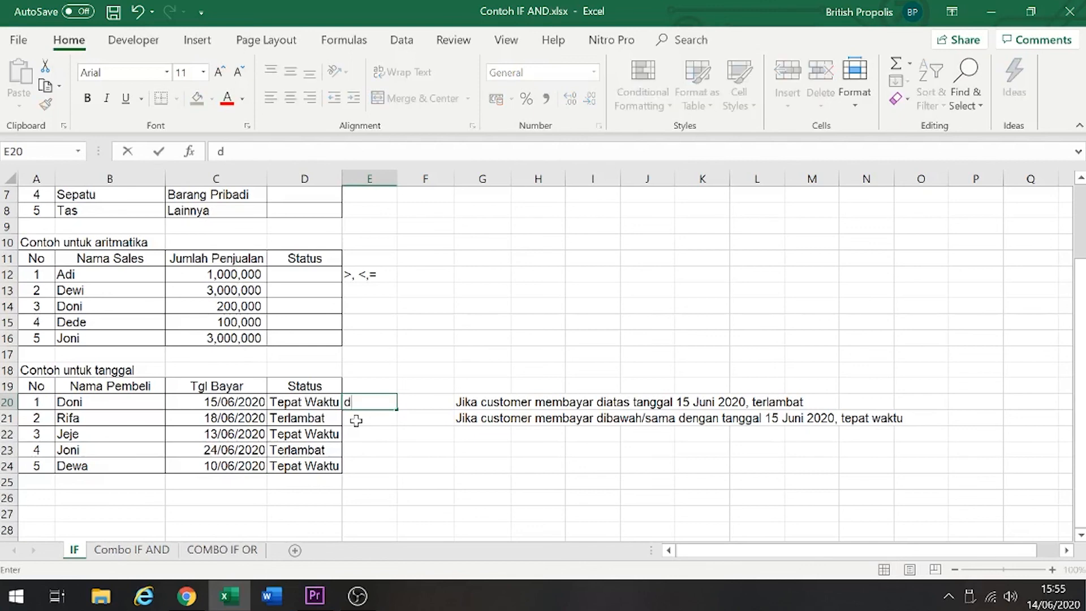
{"action": "type", "text": "atevalue("}
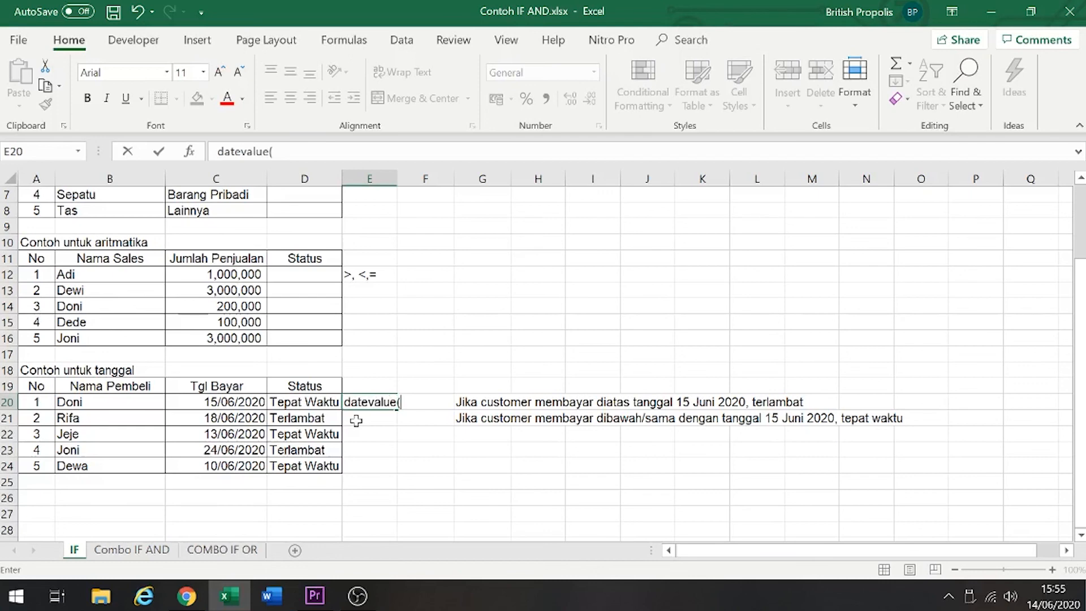
{"action": "type", "text": "\"15/06/2020"}
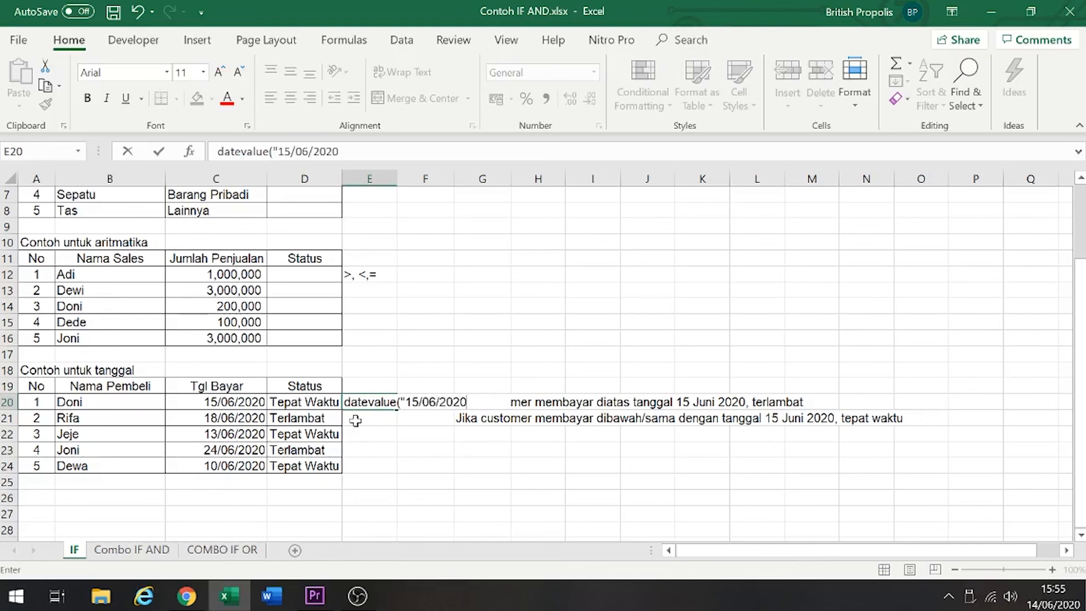
{"action": "key", "text": "Return"}
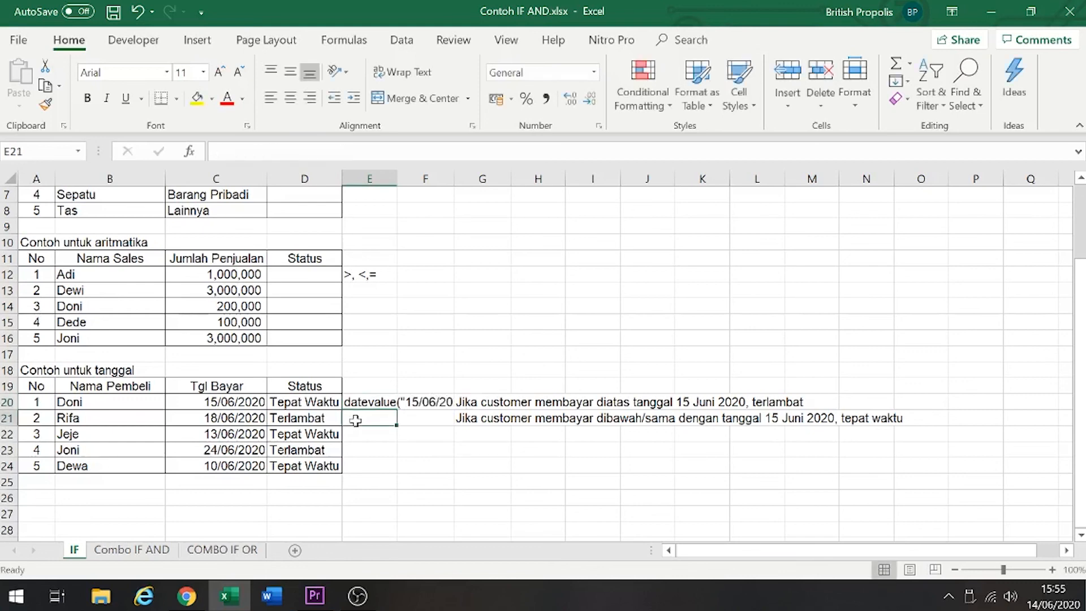
Move the two payment rule notes from G20:G21 to J20:J21 and reselect the datevalue note in E20
{"action": "key", "text": "Up"}
{"action": "left_click_drag", "start_coordinate": [486, 403], "coordinate": [647, 431]}
{"action": "left_click", "coordinate": [592, 465]}
{"action": "left_click", "coordinate": [492, 419]}
{"action": "left_click", "coordinate": [395, 403]}
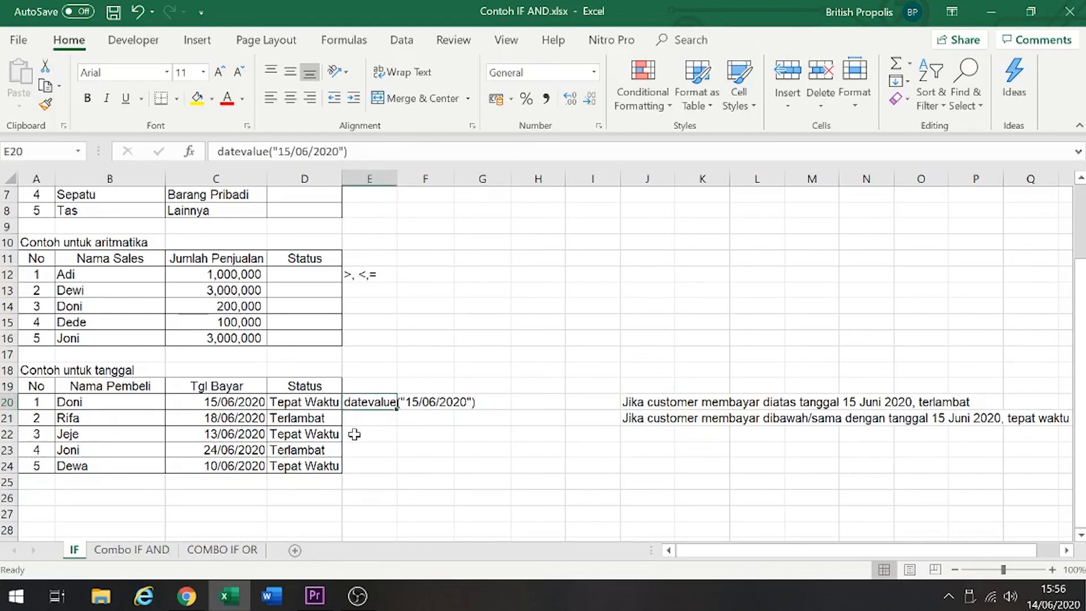
{"action": "scroll", "coordinate": [355, 438], "scroll_direction": "up", "scroll_amount": 1}
{"action": "scroll", "coordinate": [358, 444], "scroll_direction": "down", "scroll_amount": 1}
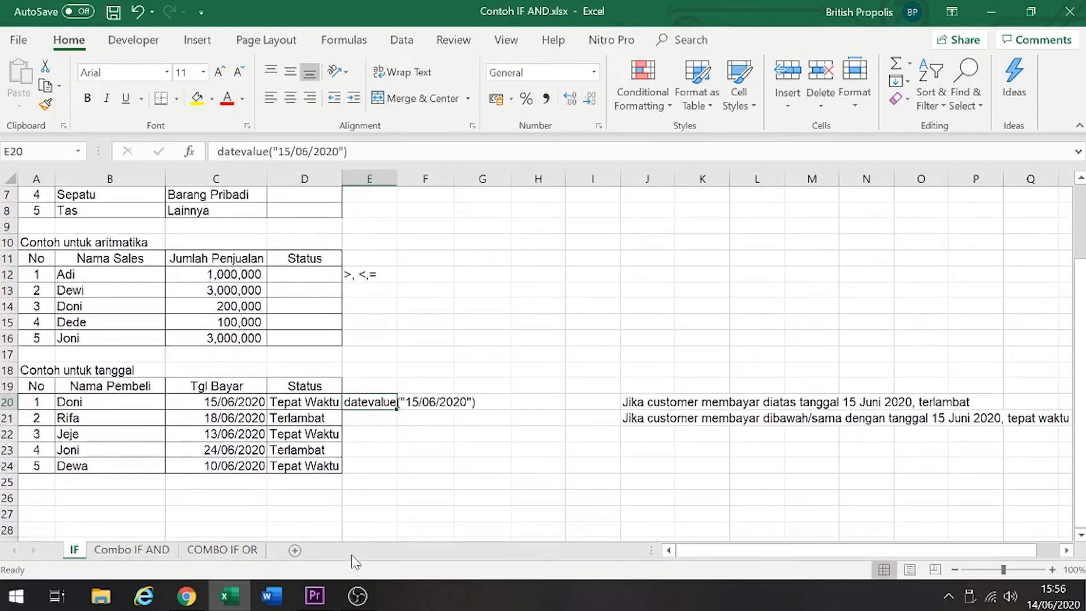